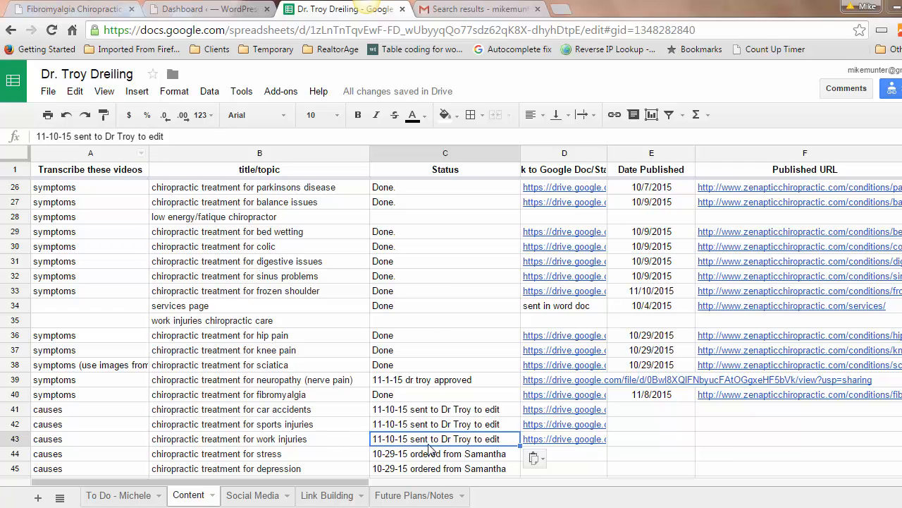
# Step: Select the neuropathy (nerve pain) row 39 and bring up its Drive doc link preview
pyautogui.click(421, 384)
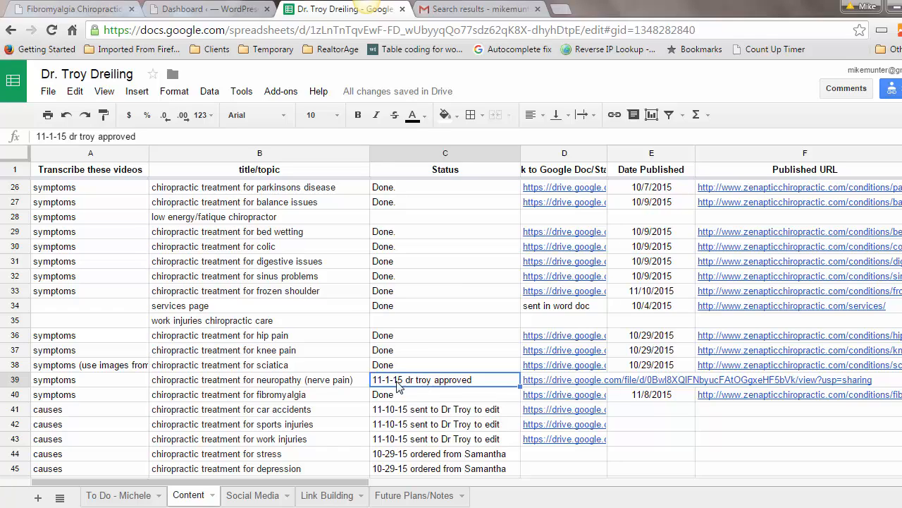
pyautogui.moveTo(583, 386)
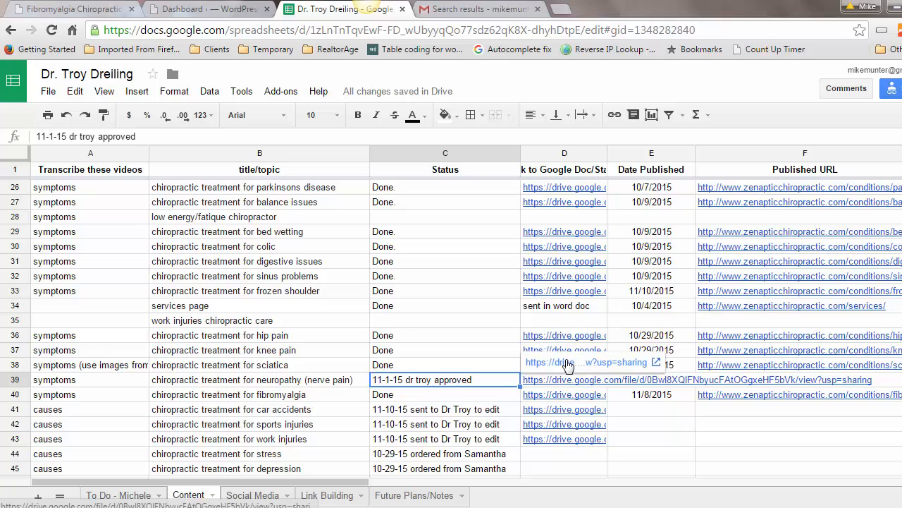
# Step: Open the neuropathy article's Drive file as an editable Google Doc
pyautogui.click(569, 364)
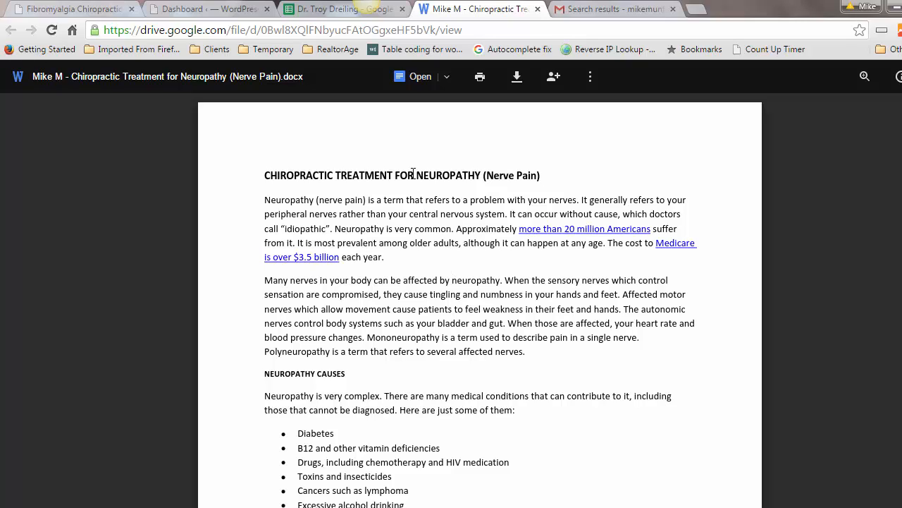
pyautogui.click(417, 78)
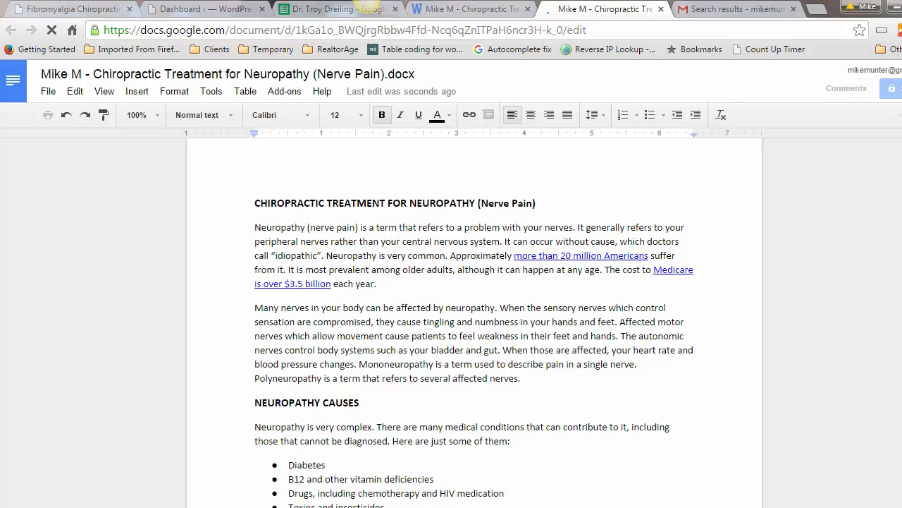
pyautogui.scroll(-5, 474, 317)
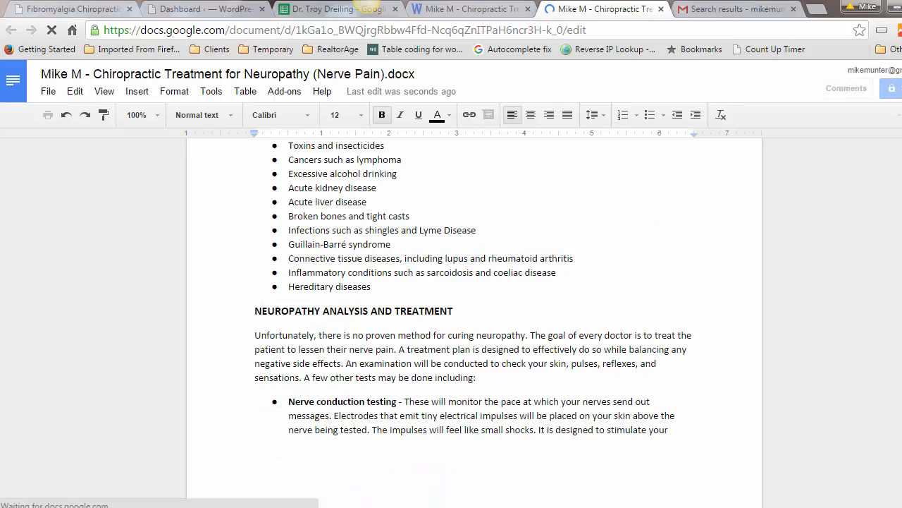
# Step: Select the entire article text and return to the WordPress dashboard
pyautogui.scroll(1, 474, 317)
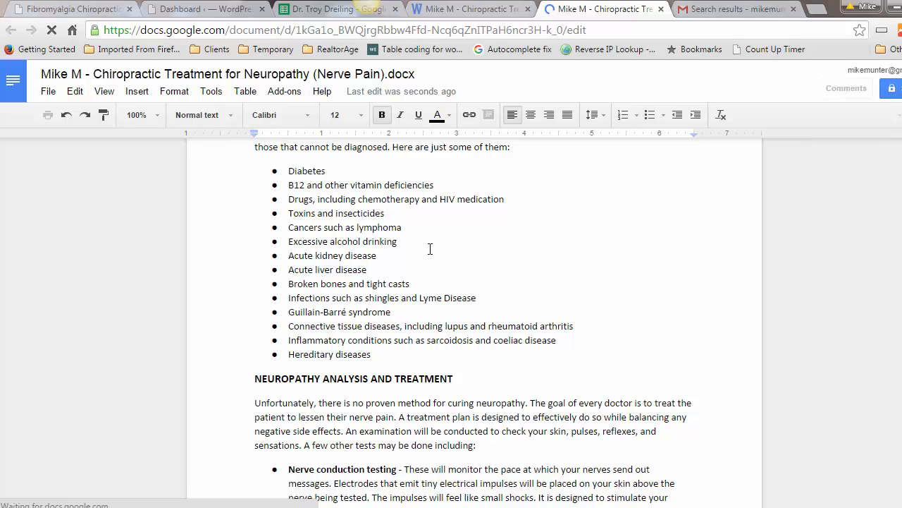
pyautogui.hotkey('ctrl', 'a')
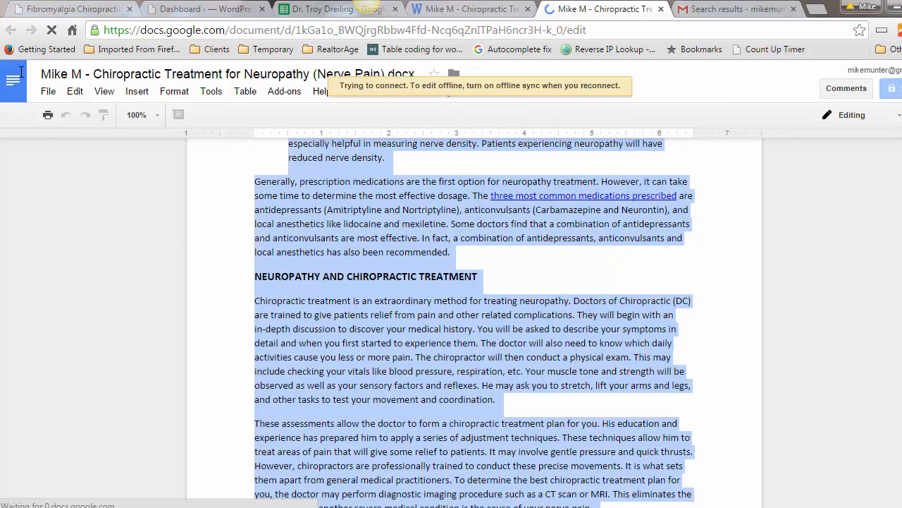
pyautogui.click(189, 12)
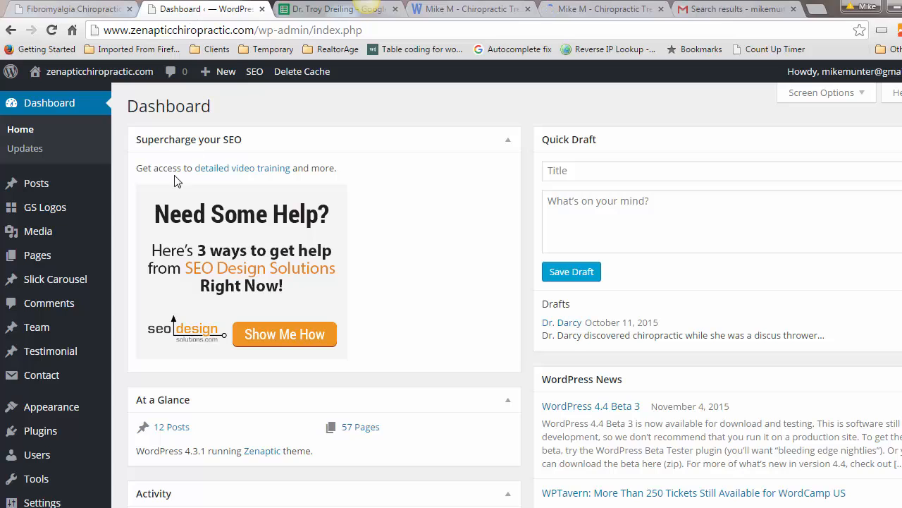
# Step: Add a new WordPress page and switch its editor to Text (HTML) mode
pyautogui.moveTo(39, 263)
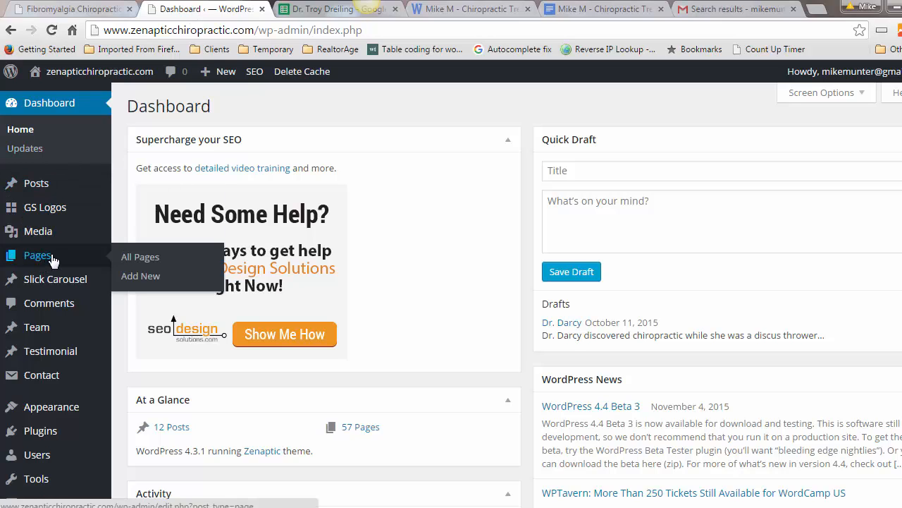
pyautogui.click(136, 279)
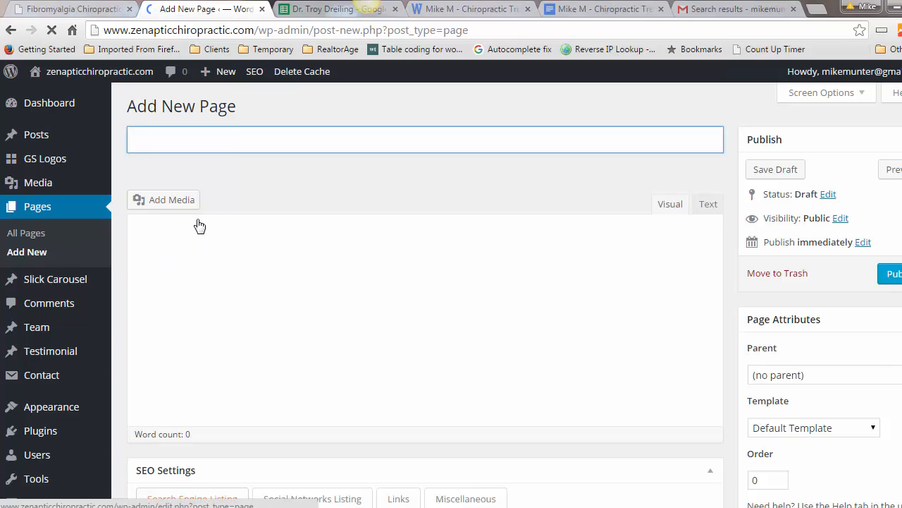
pyautogui.click(711, 205)
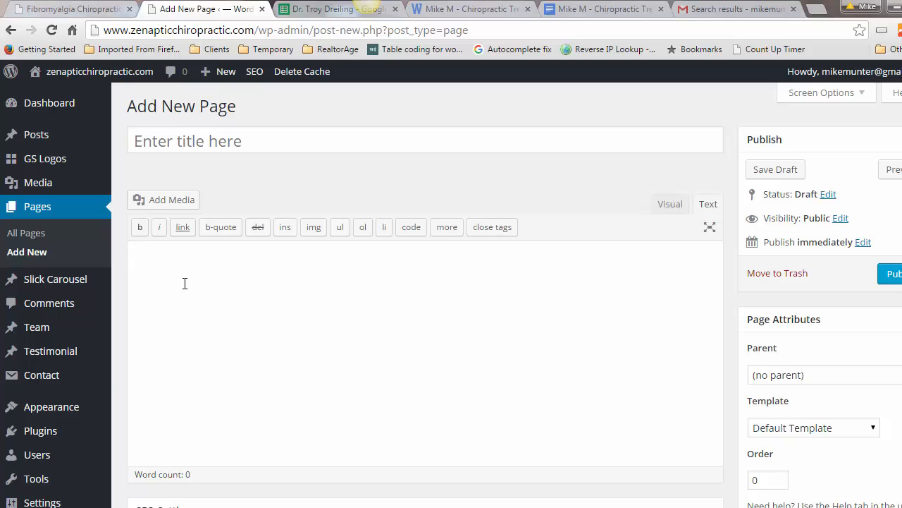
# Step: Paste the neuropathy article into the page body and drop the trailing empty line
pyautogui.hotkey('ctrl', 'v')
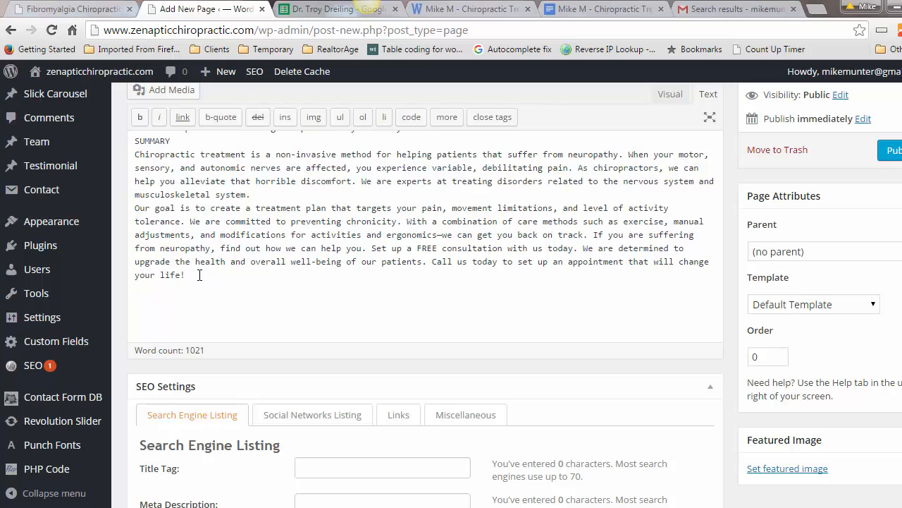
pyautogui.press('BackSpace')
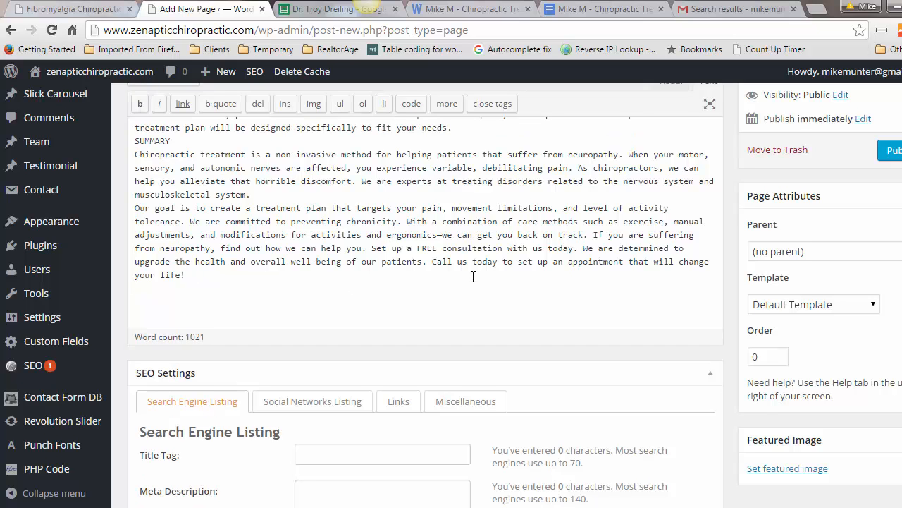
pyautogui.scroll(10, 473, 276)
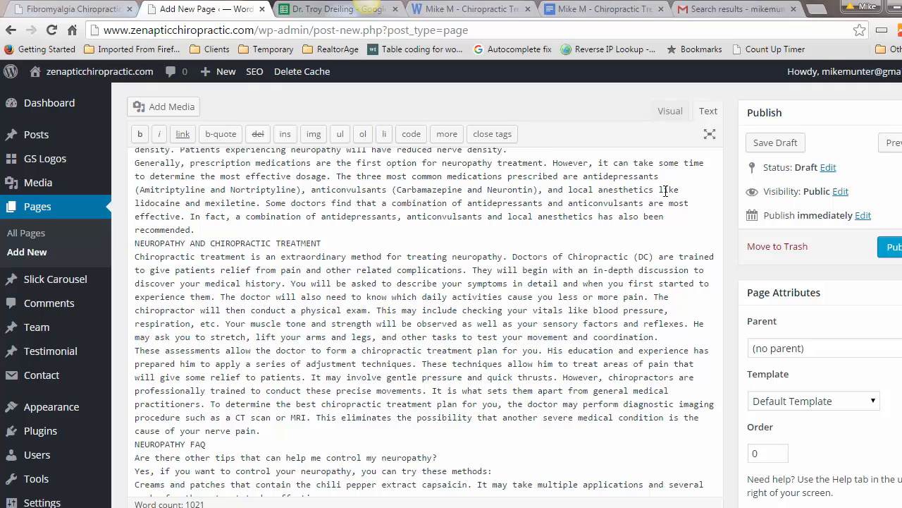
pyautogui.click(670, 112)
# Step: Remove ' (Nerve Pain)' from the heading and add a blank line before the first paragraph
pyautogui.scroll(-1, 498, 335)
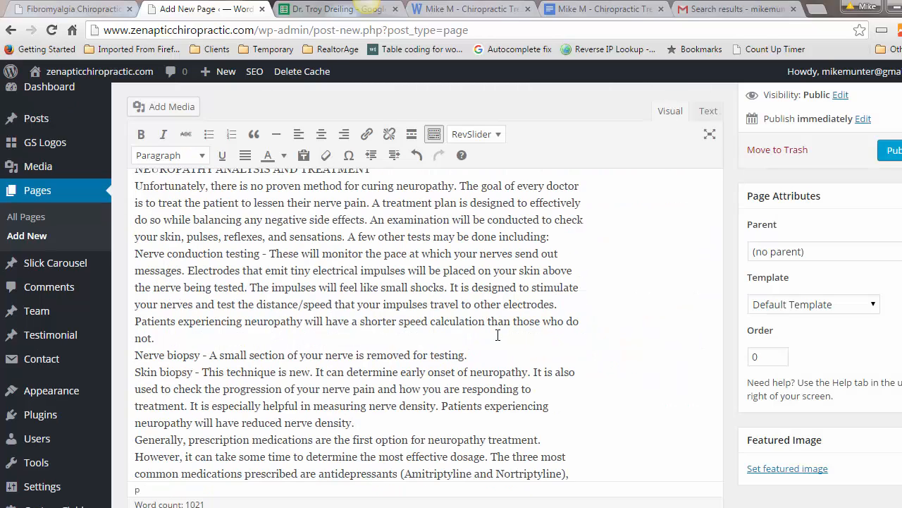
pyautogui.scroll(5, 498, 334)
pyautogui.scroll(8, 498, 334)
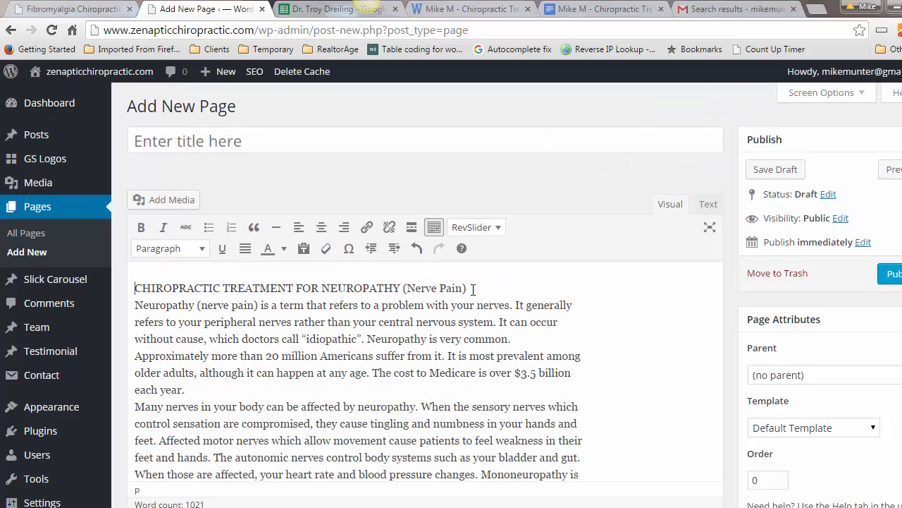
pyautogui.moveTo(456, 289); pyautogui.dragTo(401, 289)
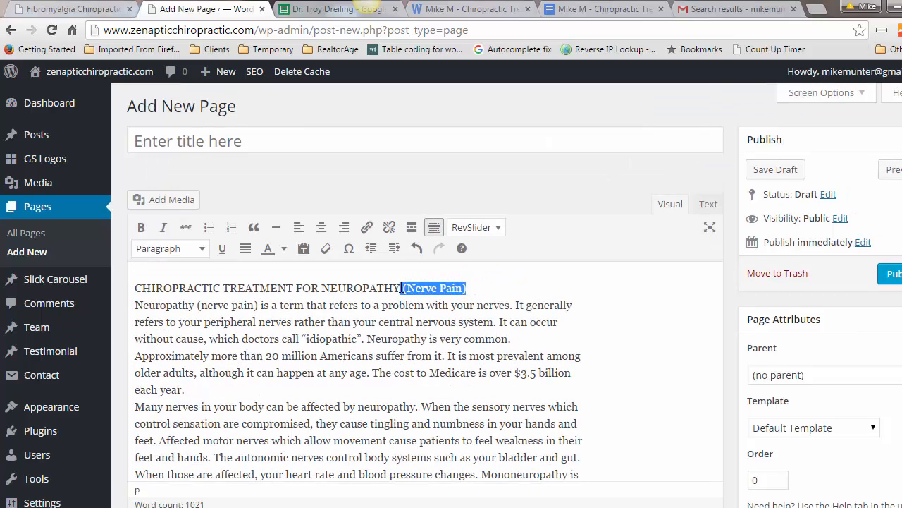
pyautogui.press('BackSpace')
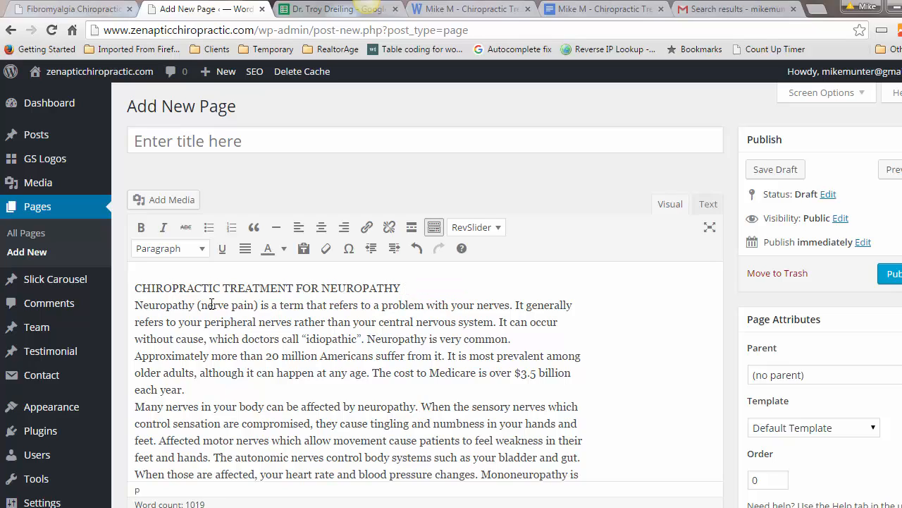
pyautogui.click(134, 305)
pyautogui.press('Return')
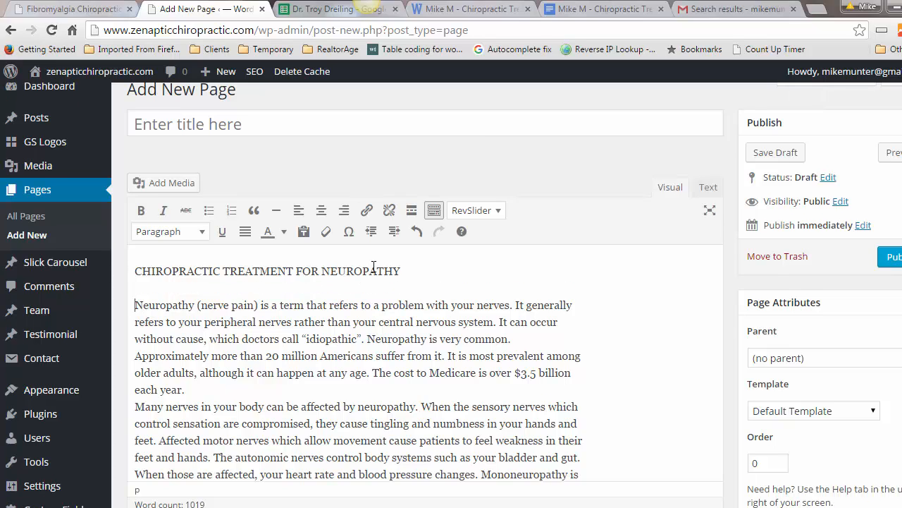
# Step: Cut the heading line out of the body and paste it into the page title
pyautogui.moveTo(404, 271); pyautogui.dragTo(135, 272)
pyautogui.rightClick(139, 272)
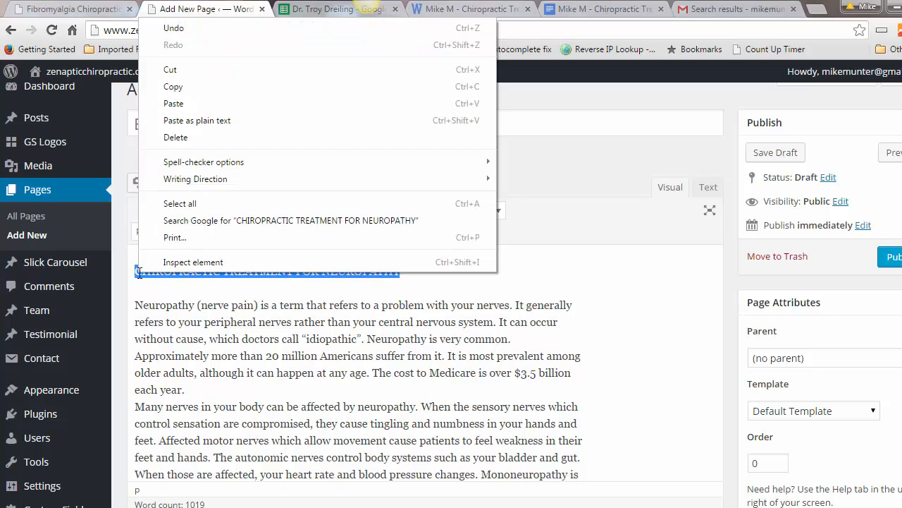
pyautogui.click(211, 70)
pyautogui.click(161, 122)
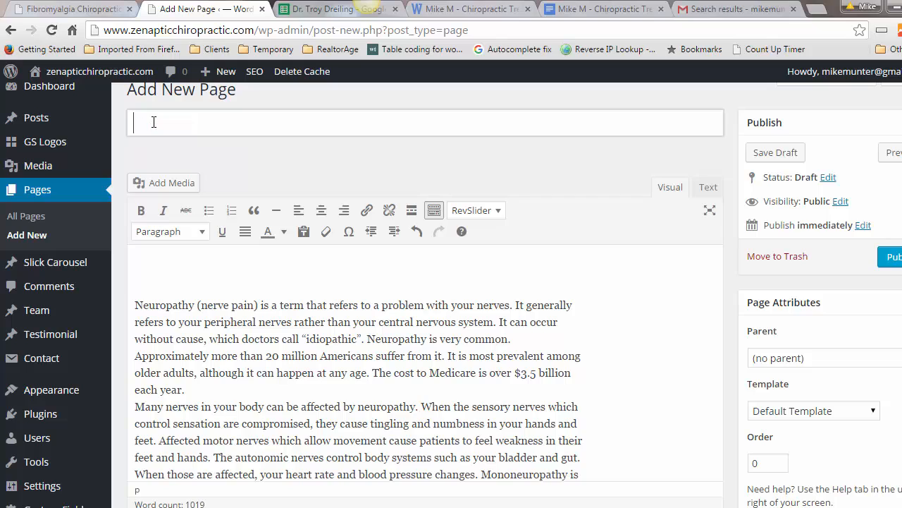
pyautogui.rightClick(153, 121)
pyautogui.click(188, 210)
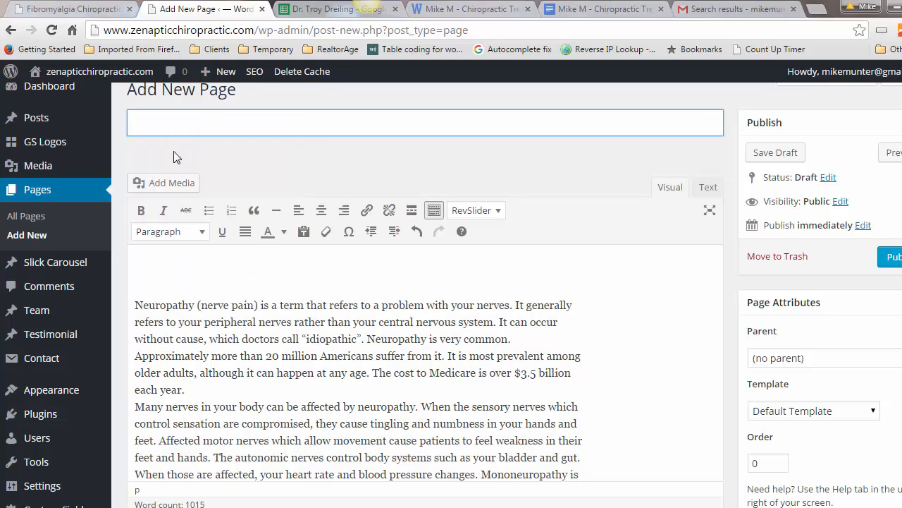
# Step: Retype the title as 'Chiropractic Treatment For Neuropathy' and remove the body's leading empty lines
pyautogui.moveTo(143, 123); pyautogui.dragTo(244, 124)
pyautogui.write('hiroprac')
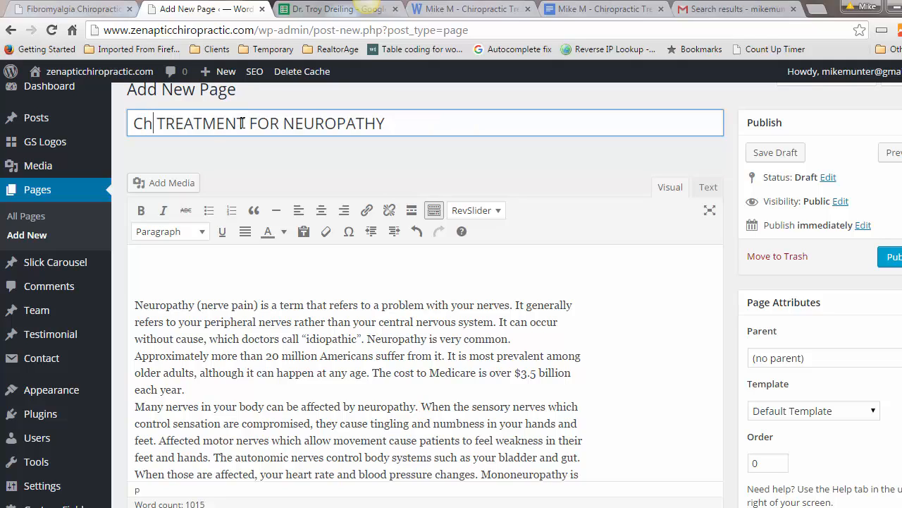
pyautogui.write('tic Trea')
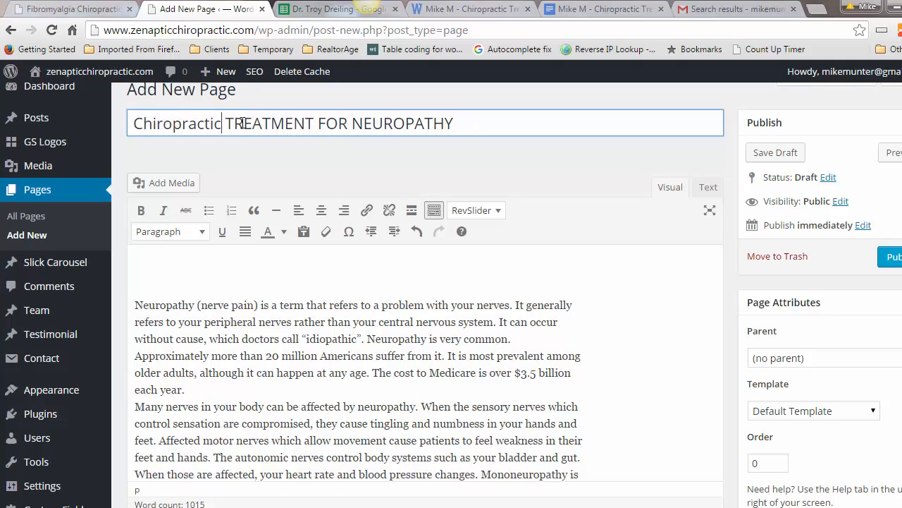
pyautogui.write('tment')
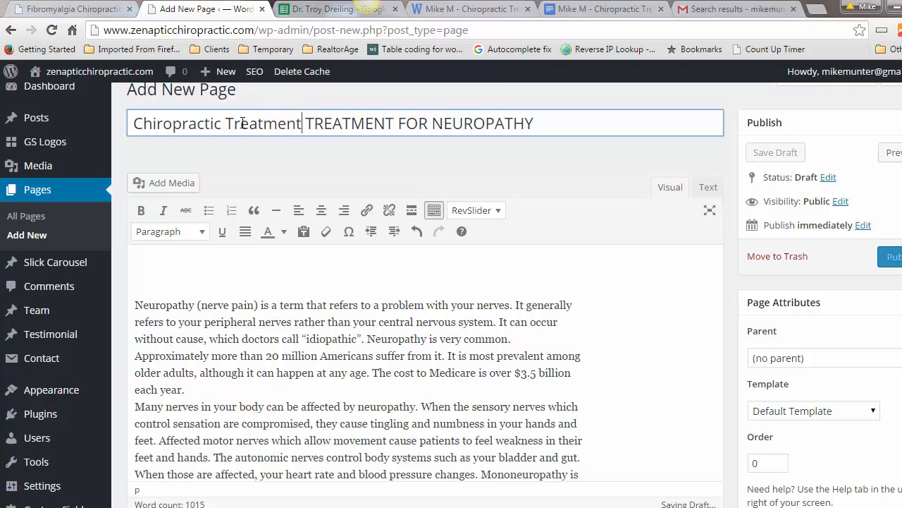
pyautogui.write(' For Nee')
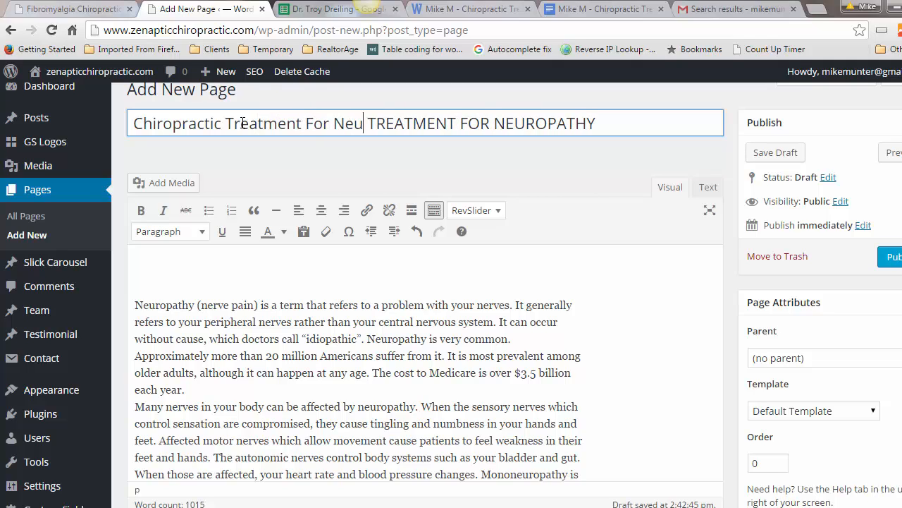
pyautogui.write('ropathy')
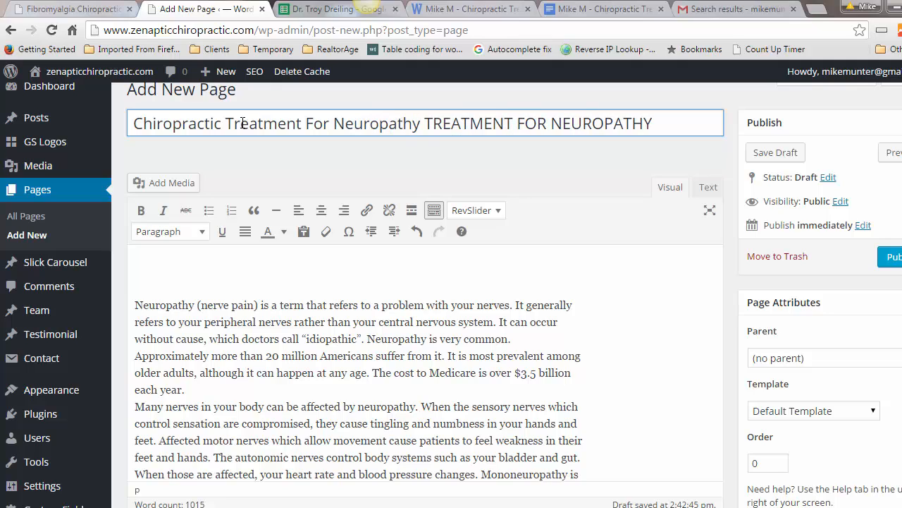
pyautogui.press('Delete')
pyautogui.press('Delete')
pyautogui.press('Delete')
pyautogui.press('Delete')
pyautogui.press('Delete')
pyautogui.press('Delete')
pyautogui.press('Delete')
pyautogui.press('Delete')
pyautogui.press('Delete')
pyautogui.press('Delete')
pyautogui.press('Delete')
pyautogui.press('Delete')
pyautogui.press('Delete')
pyautogui.press('Delete')
pyautogui.press('Delete')
pyautogui.press('Delete')
pyautogui.press('Delete')
pyautogui.press('Delete')
pyautogui.press('Delete')
pyautogui.press('Delete')
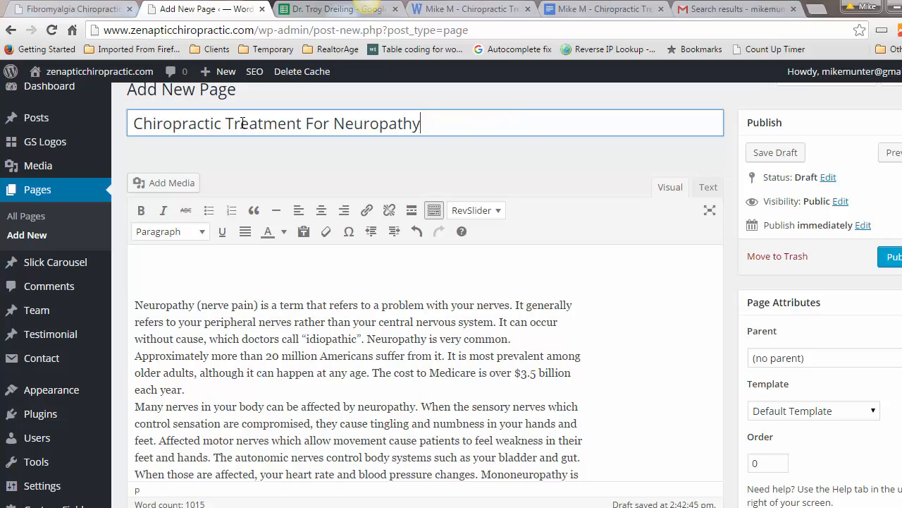
pyautogui.click(145, 256)
pyautogui.press('Delete')
pyautogui.press('Delete')
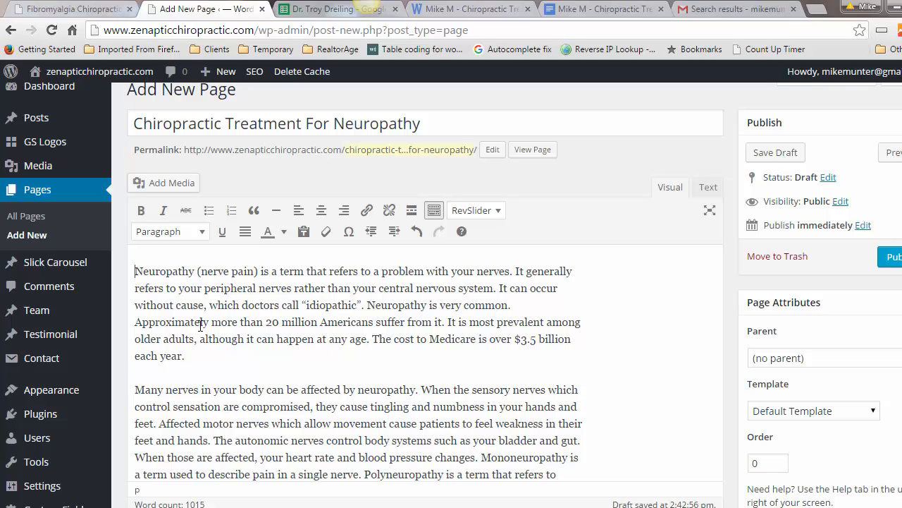
# Step: Copy the italic free-consultation intro paragraph from the published Fibromyalgia page
pyautogui.click(137, 271)
pyautogui.click(65, 9)
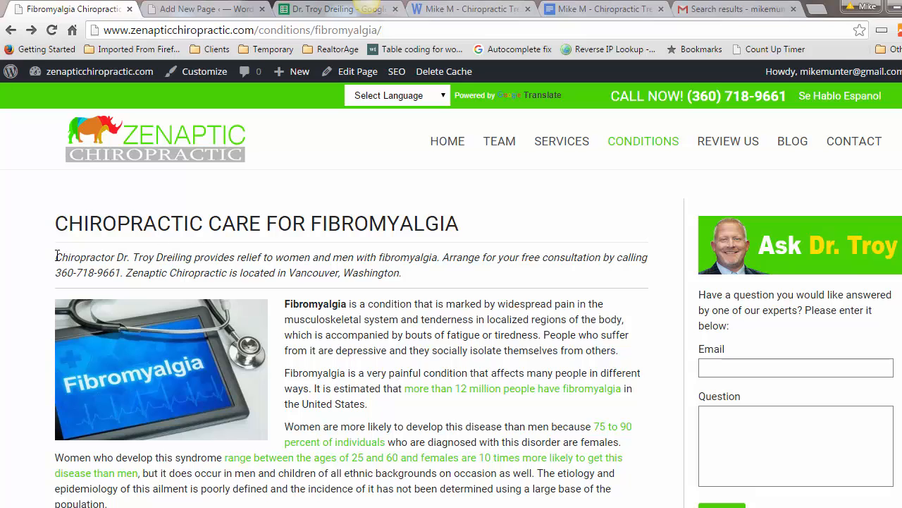
pyautogui.moveTo(90, 256); pyautogui.dragTo(413, 271)
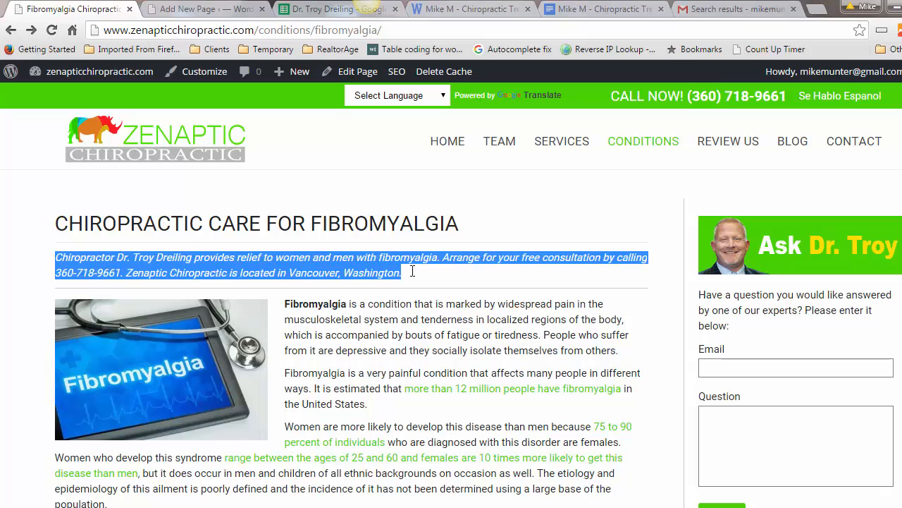
pyautogui.rightClick(349, 258)
pyautogui.click(356, 267)
# Step: Paste the consultation blurb at the top of the page's HTML, followed by a blank line
pyautogui.click(202, 9)
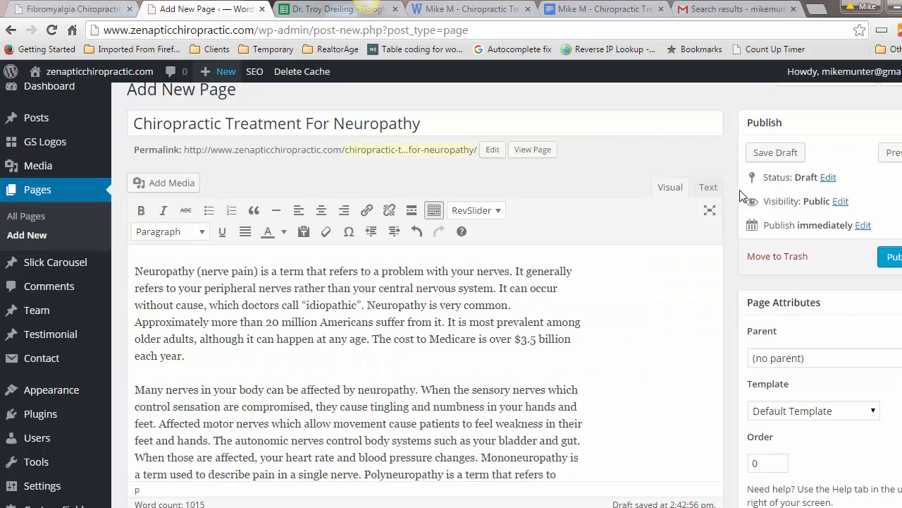
pyautogui.click(707, 186)
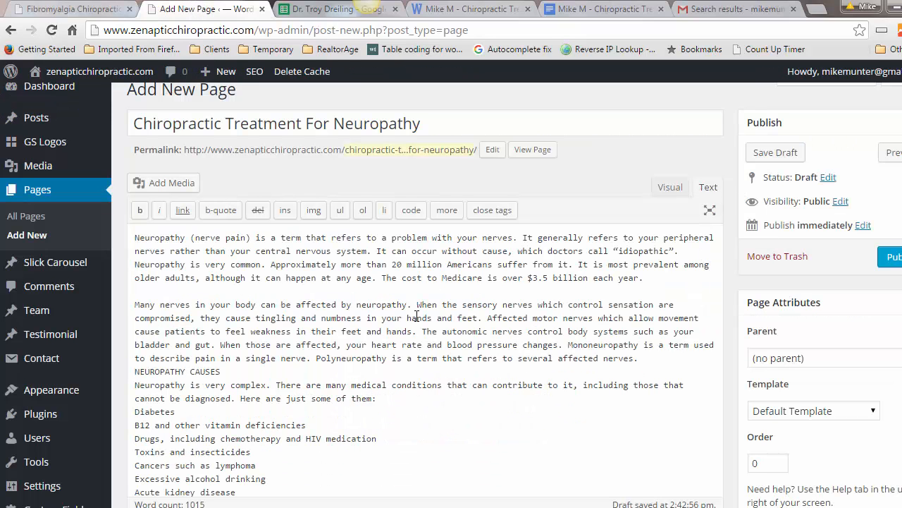
pyautogui.rightClick(134, 240)
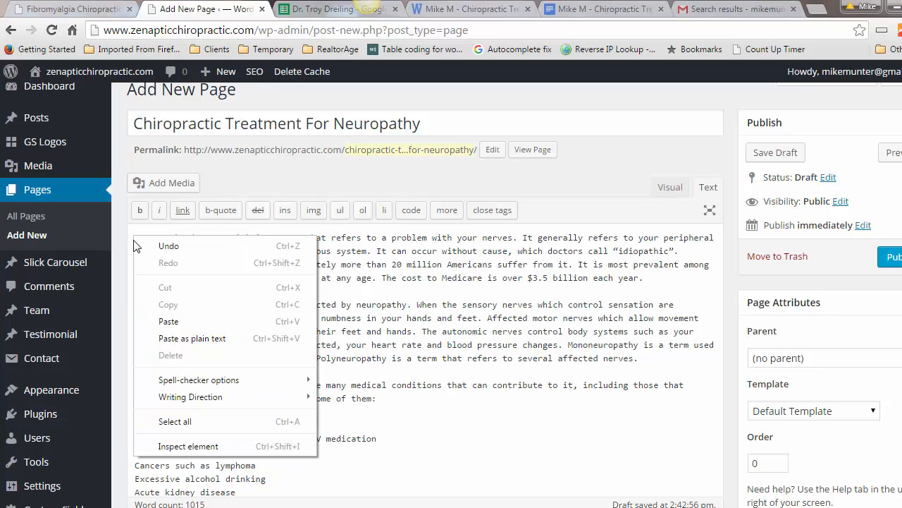
pyautogui.click(169, 321)
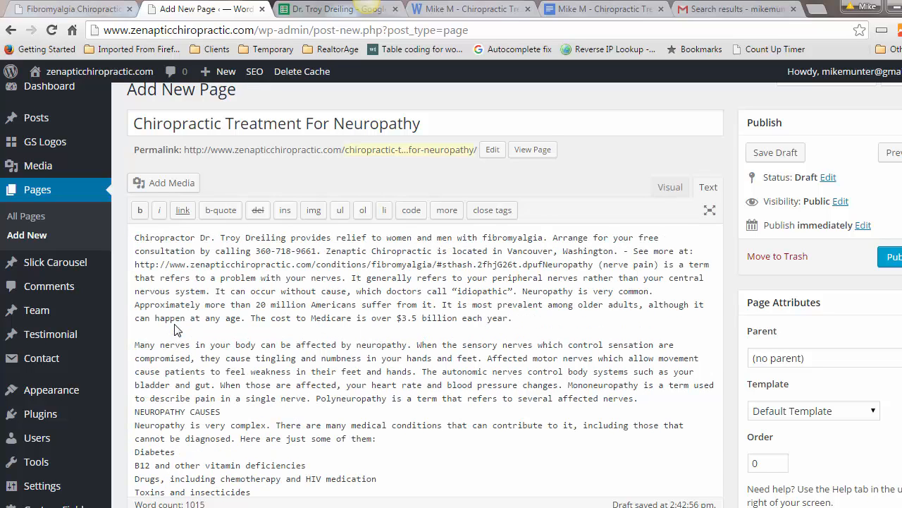
pyautogui.press('Return')
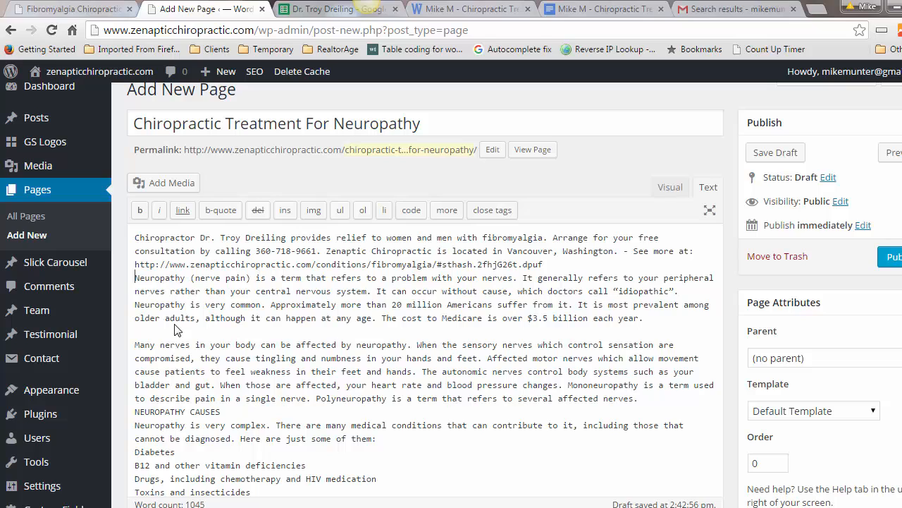
pyautogui.press('Return')
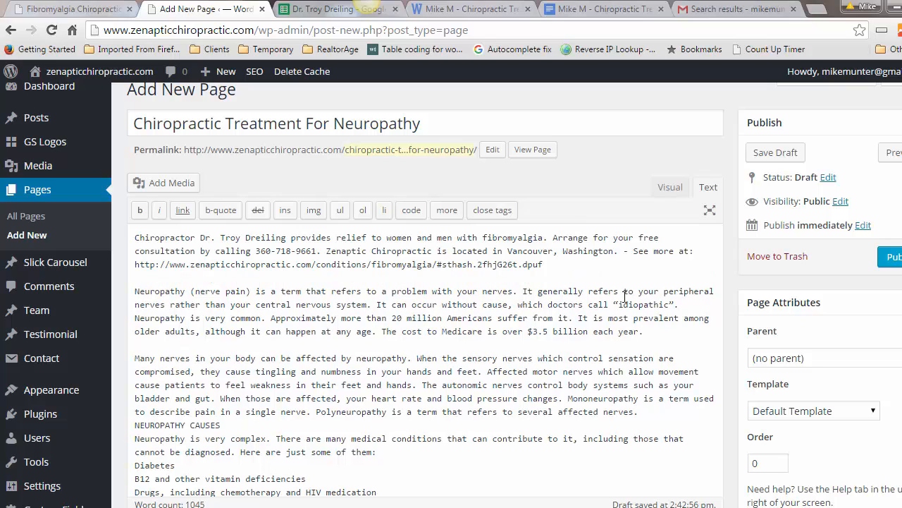
# Step: Delete the 'See more at' reference from the blurb and return to the Visual view
pyautogui.moveTo(617, 250)
pyautogui.mouseDown()
pyautogui.moveTo(633, 252)
pyautogui.moveTo(628, 261)
pyautogui.mouseUp()
pyautogui.press('BackSpace')
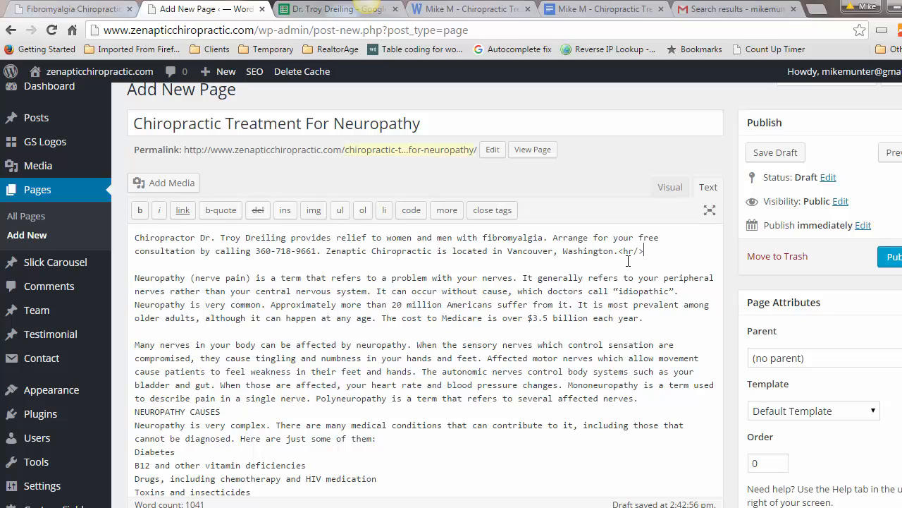
pyautogui.click(668, 188)
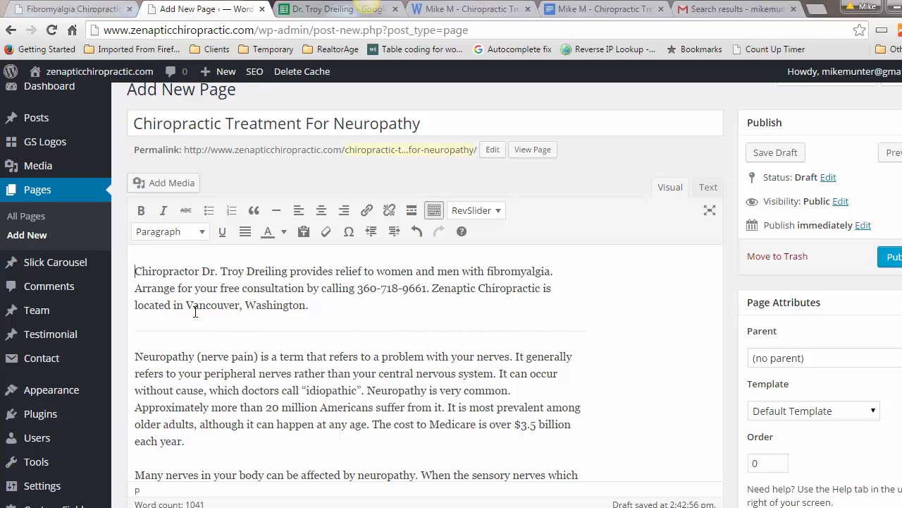
# Step: Compare the intro against the live Fibromyalgia page
pyautogui.click(85, 9)
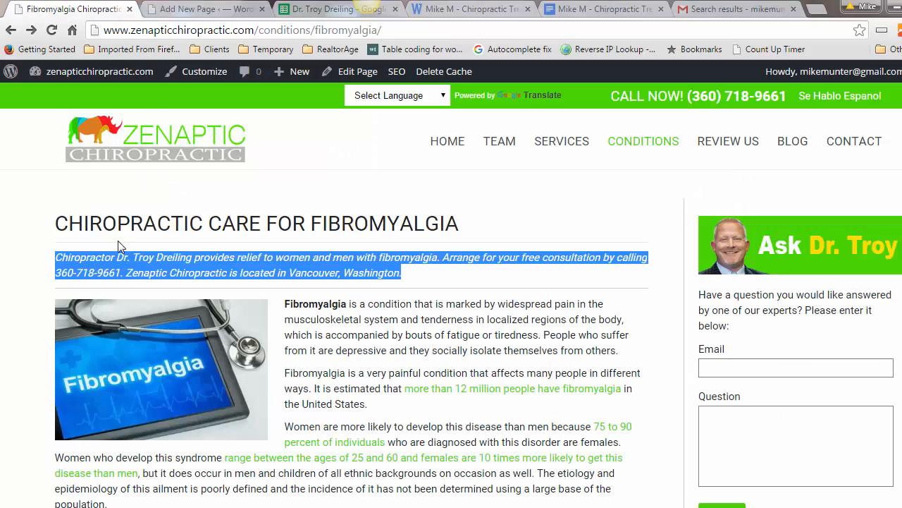
pyautogui.click(233, 288)
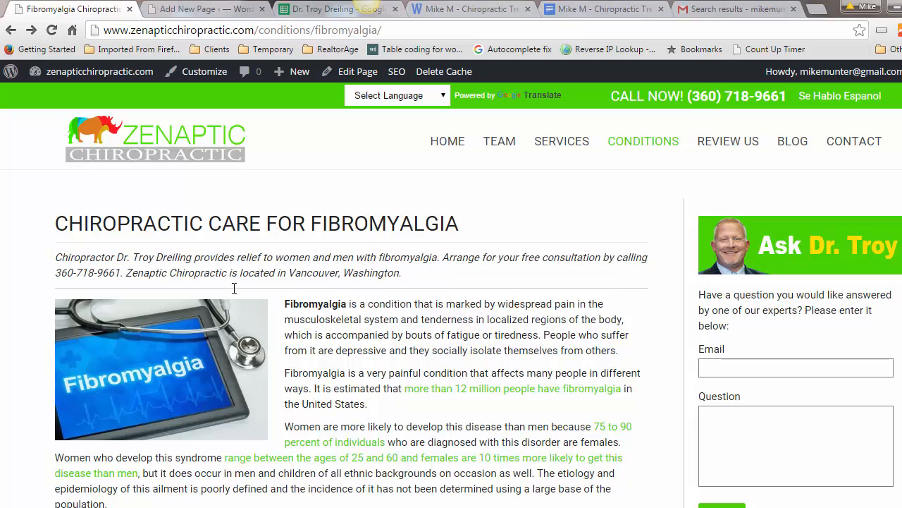
pyautogui.click(159, 10)
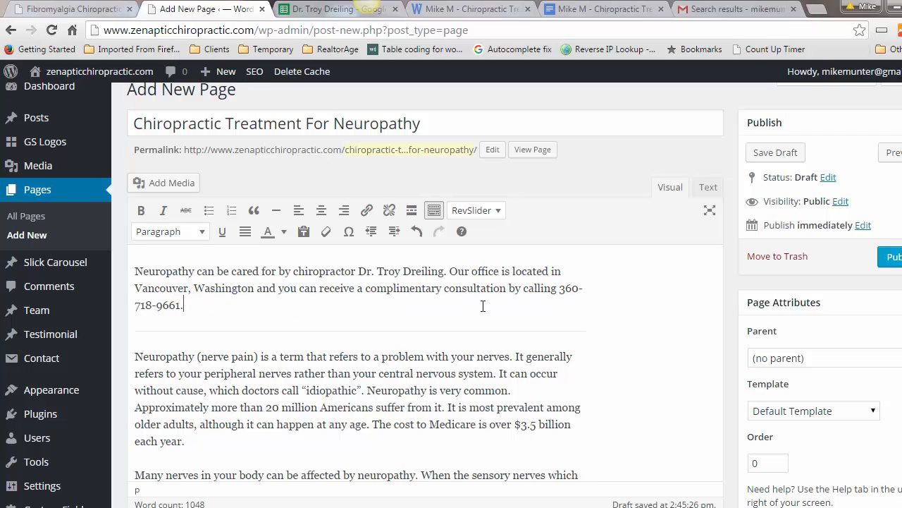
# Step: Italicize the rewritten neuropathy consultation intro and check its HTML source
pyautogui.moveTo(180, 304); pyautogui.dragTo(130, 270)
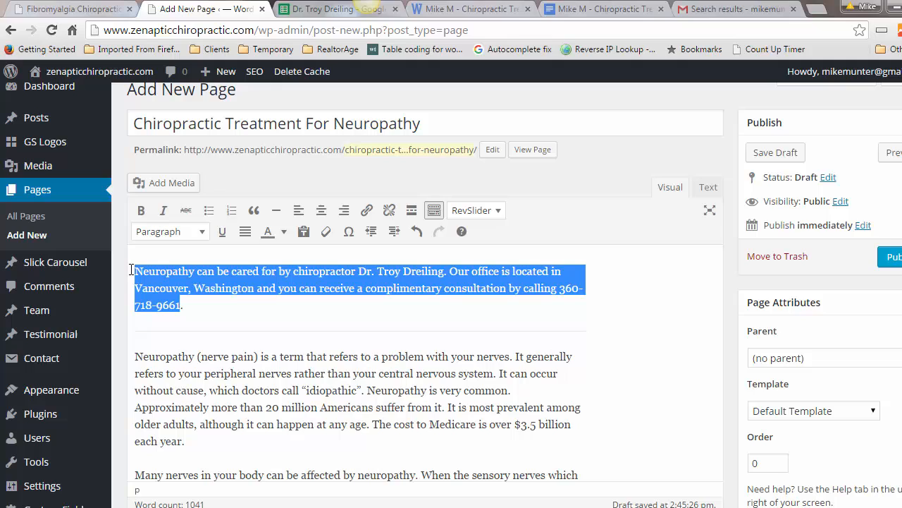
pyautogui.click(163, 211)
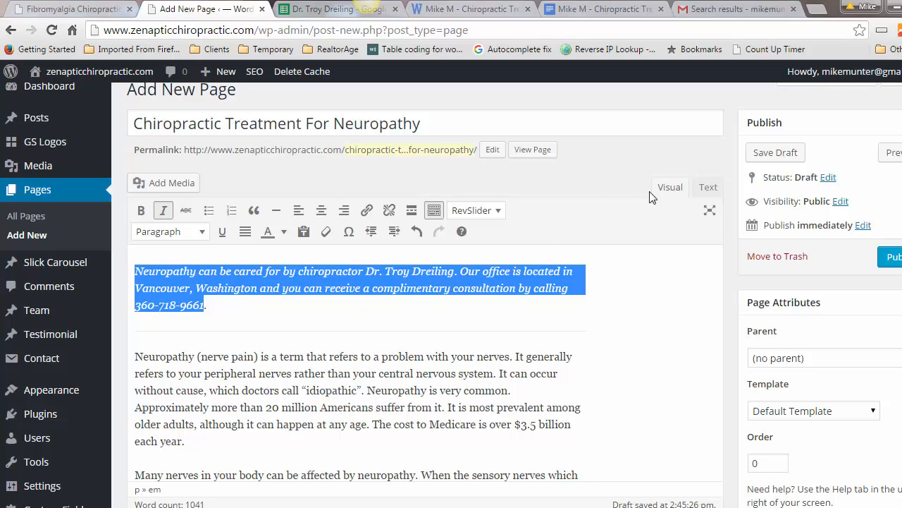
pyautogui.click(707, 187)
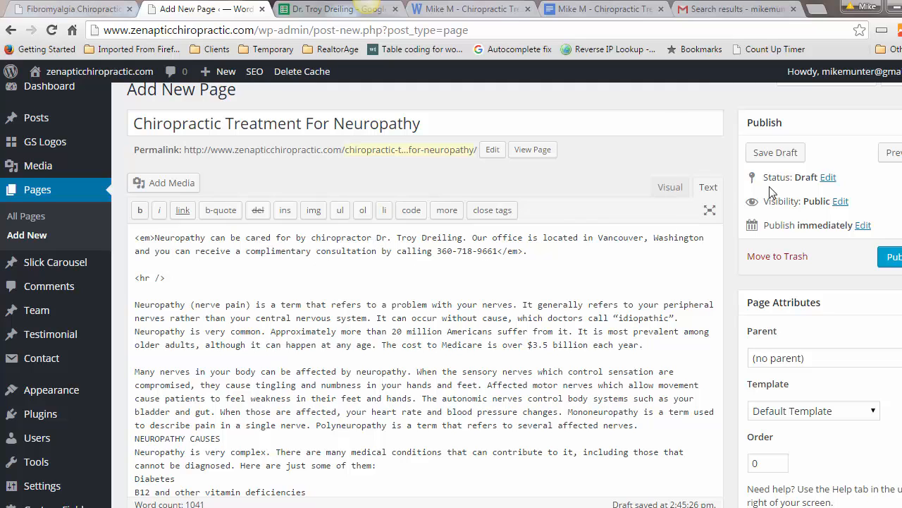
pyautogui.click(649, 114)
pyautogui.click(668, 187)
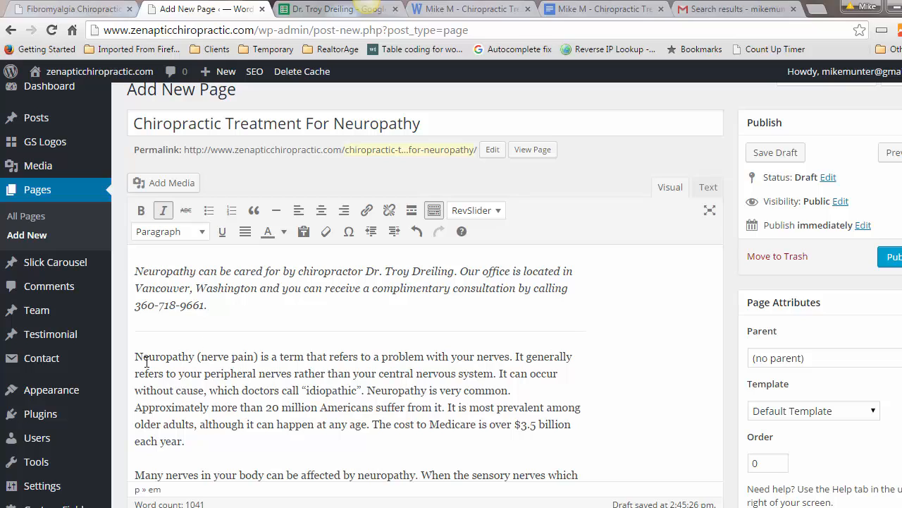
# Step: Bold the word 'Neuropathy' that opens the first body paragraph
pyautogui.moveTo(195, 356); pyautogui.dragTo(133, 357)
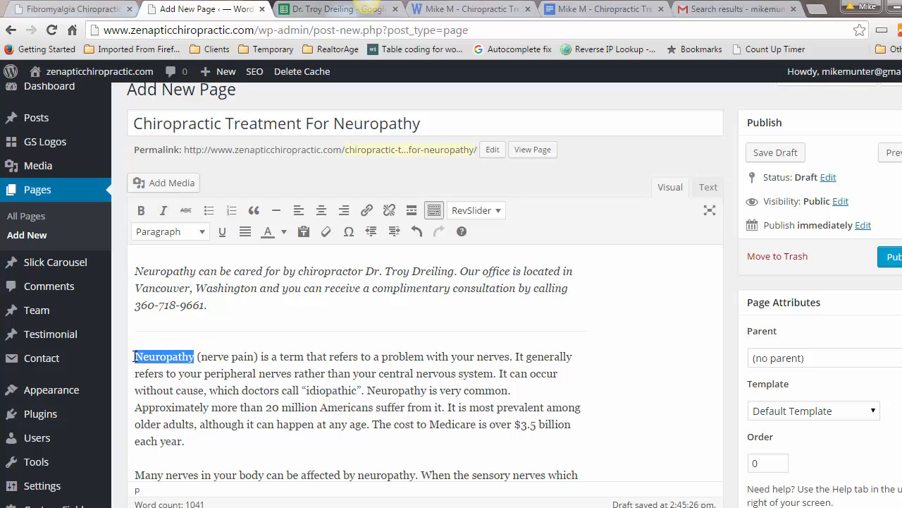
pyautogui.click(141, 210)
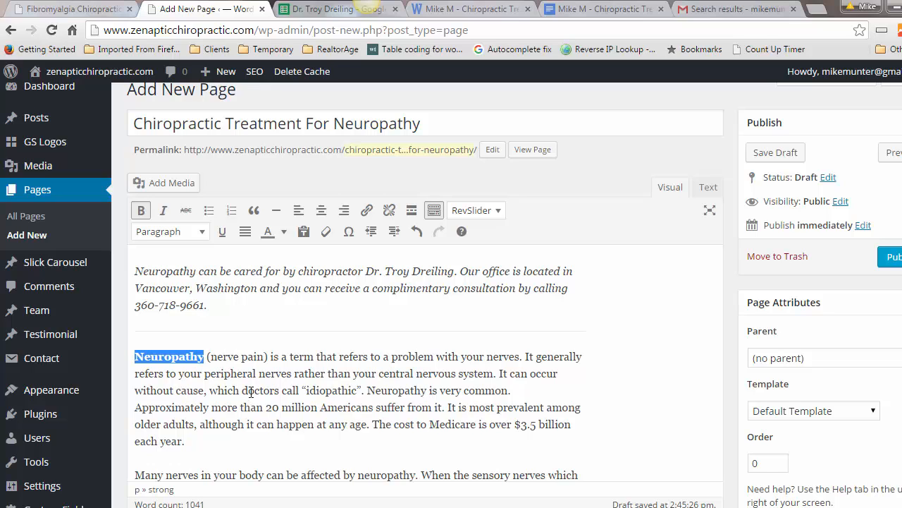
pyautogui.scroll(-3, 274, 388)
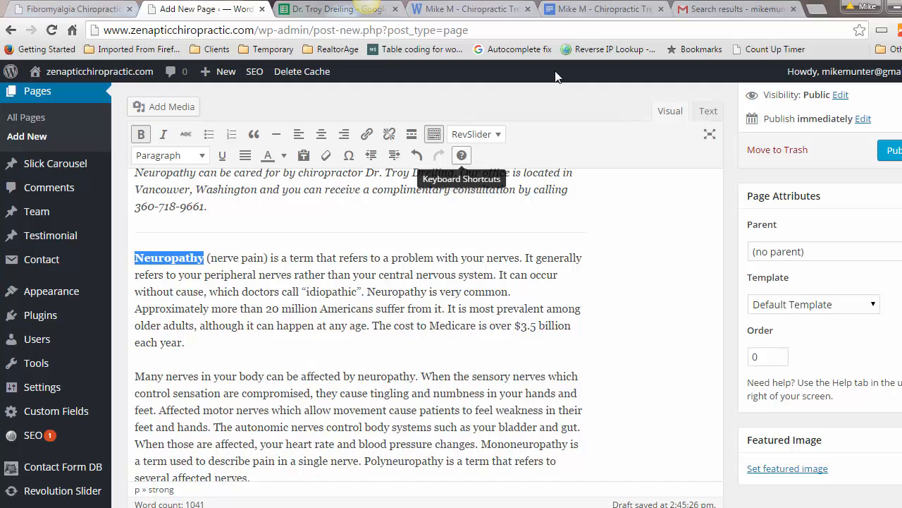
pyautogui.click(594, 14)
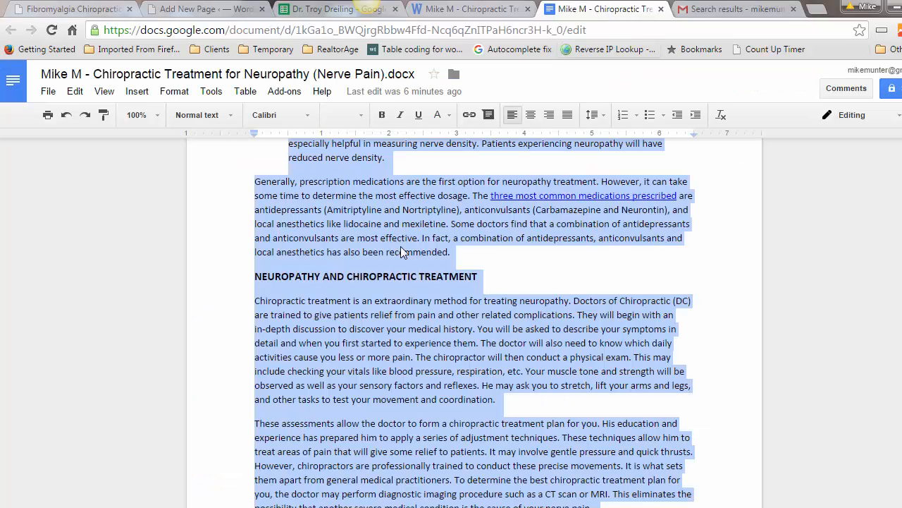
# Step: Open the Doc's 'more than 20 million Americans' link target in a new tab
pyautogui.click(522, 226)
pyautogui.scroll(3, 522, 226)
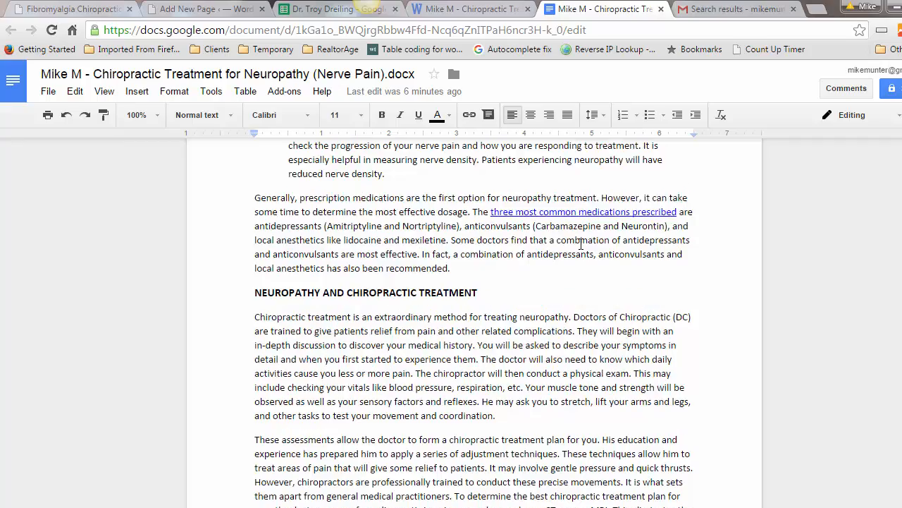
pyautogui.scroll(10, 487, 275)
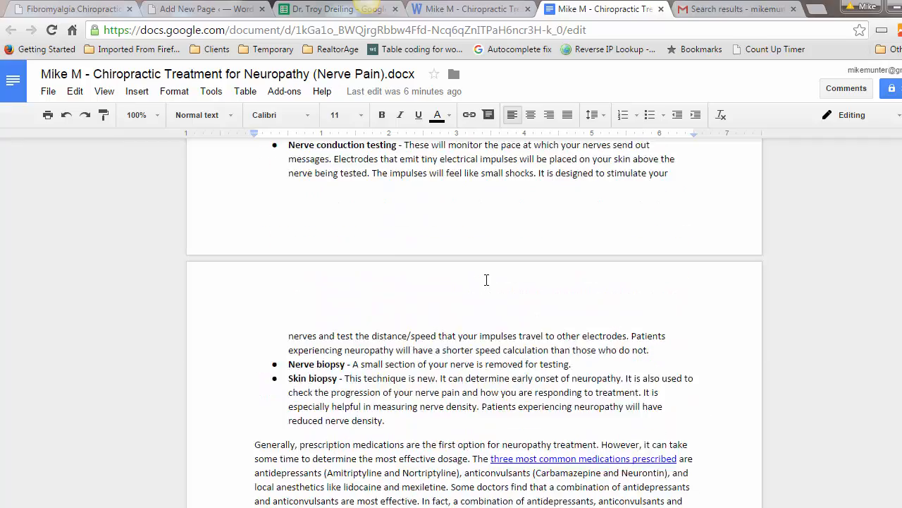
pyautogui.scroll(4, 486, 280)
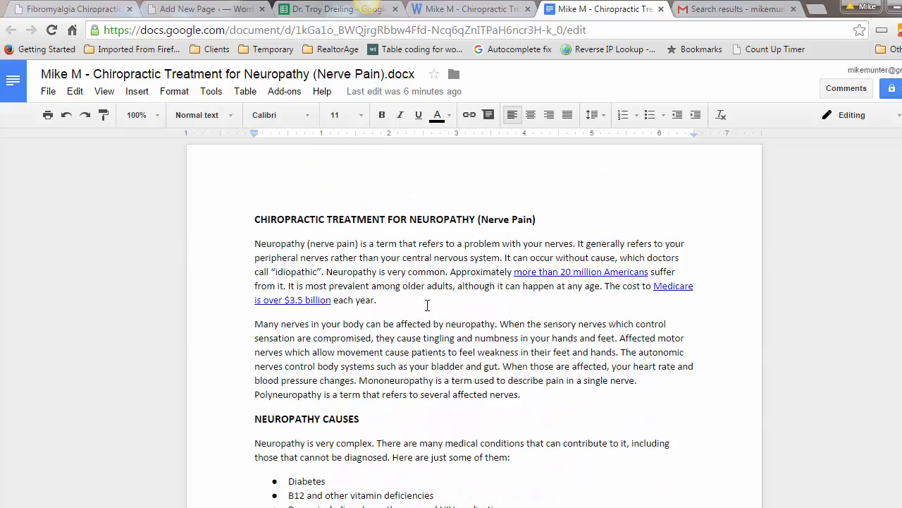
pyautogui.click(540, 274)
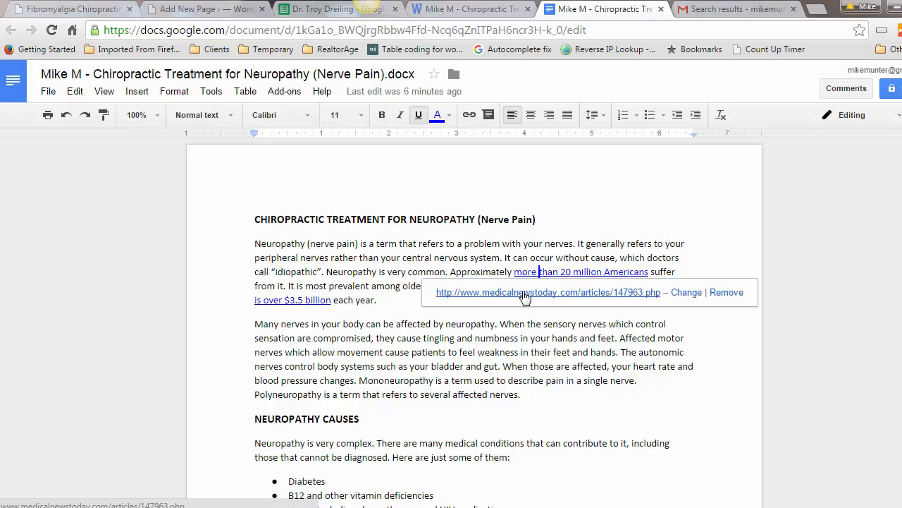
pyautogui.click(525, 293)
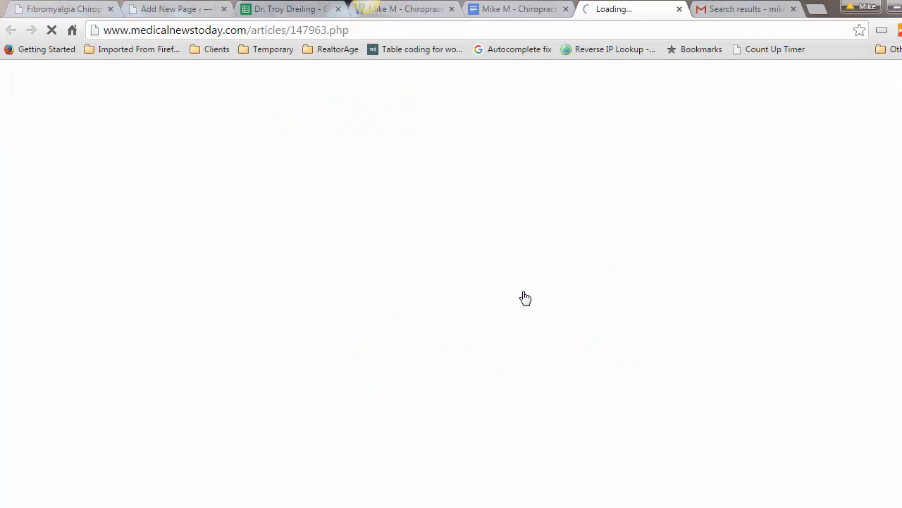
# Step: Copy the Medical News Today article's web address and return to WordPress
pyautogui.click(213, 29)
pyautogui.rightClick(213, 29)
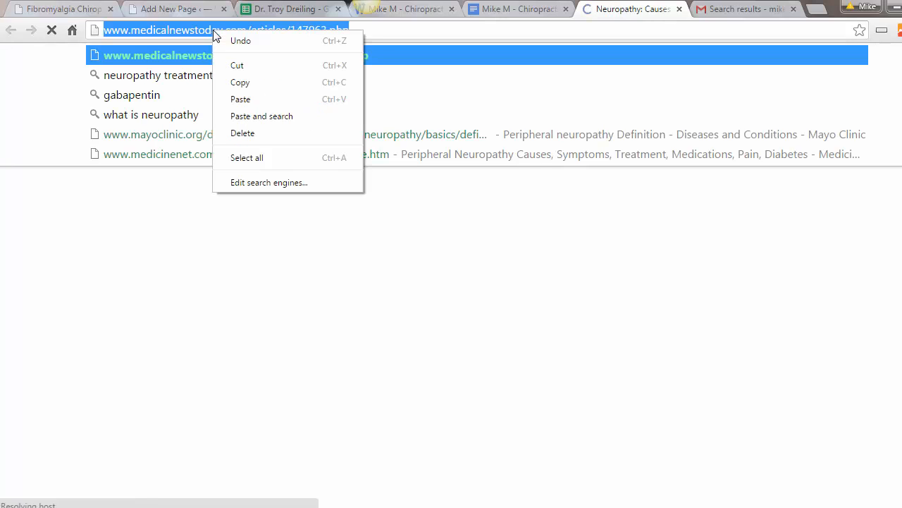
pyautogui.click(240, 83)
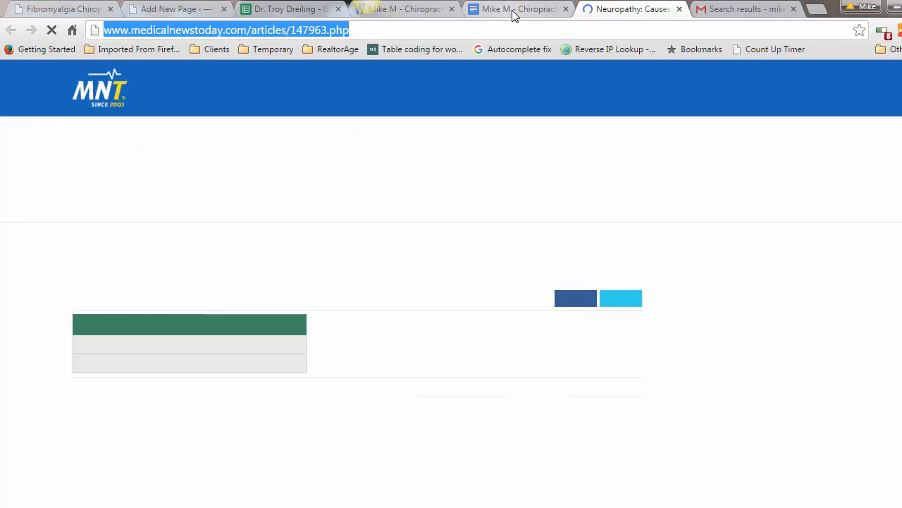
pyautogui.click(513, 10)
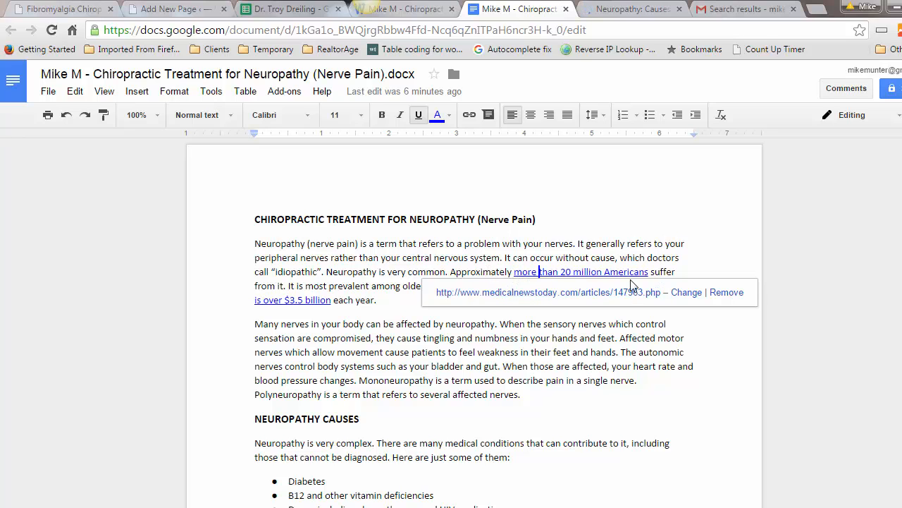
pyautogui.click(167, 14)
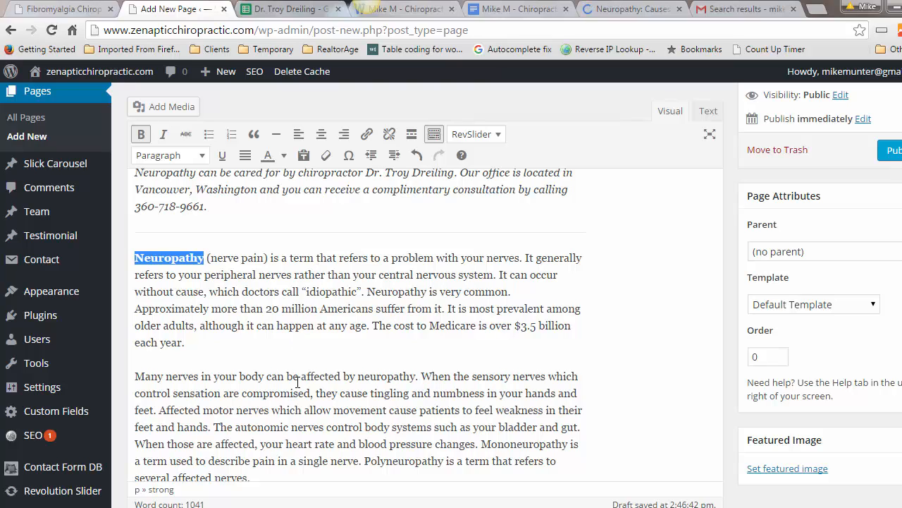
# Step: Find and select the phrase 'more than 20 million Americans' in the page body
pyautogui.click(364, 329)
pyautogui.hotkey('ctrl', 'f')
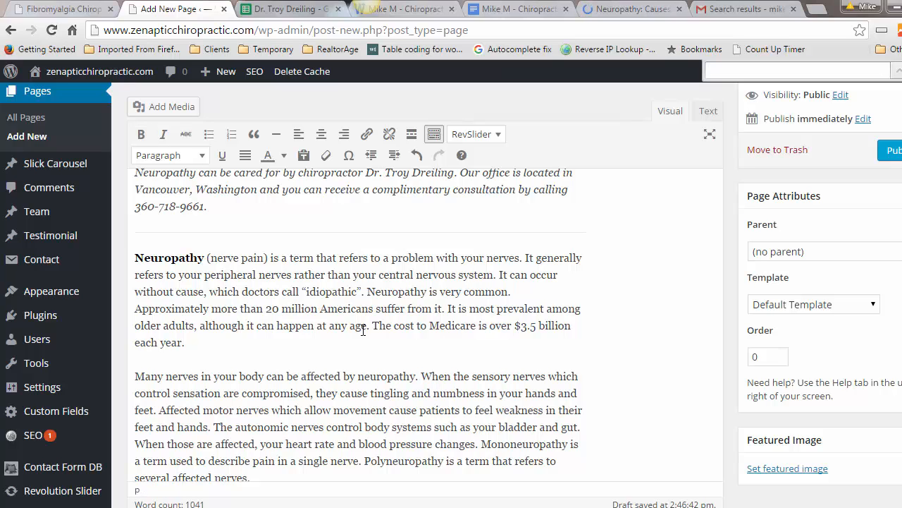
pyautogui.write('more than')
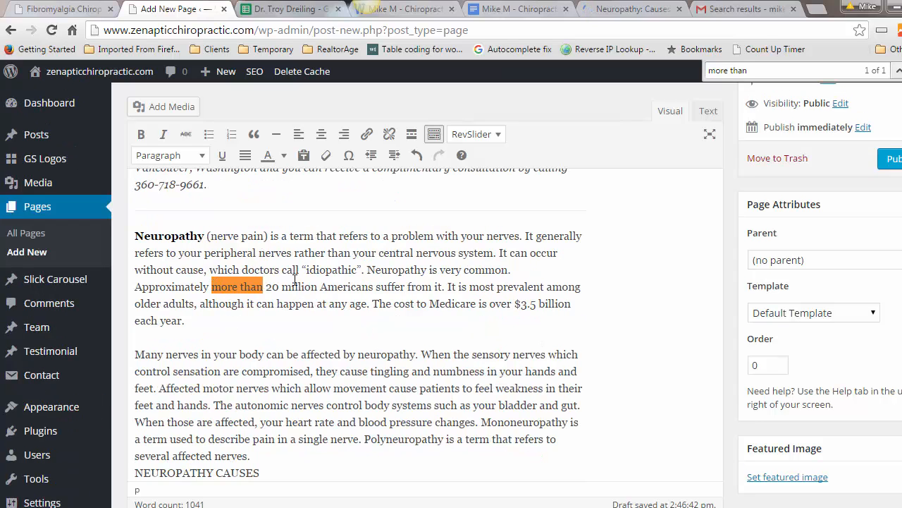
pyautogui.moveTo(211, 286); pyautogui.dragTo(374, 288)
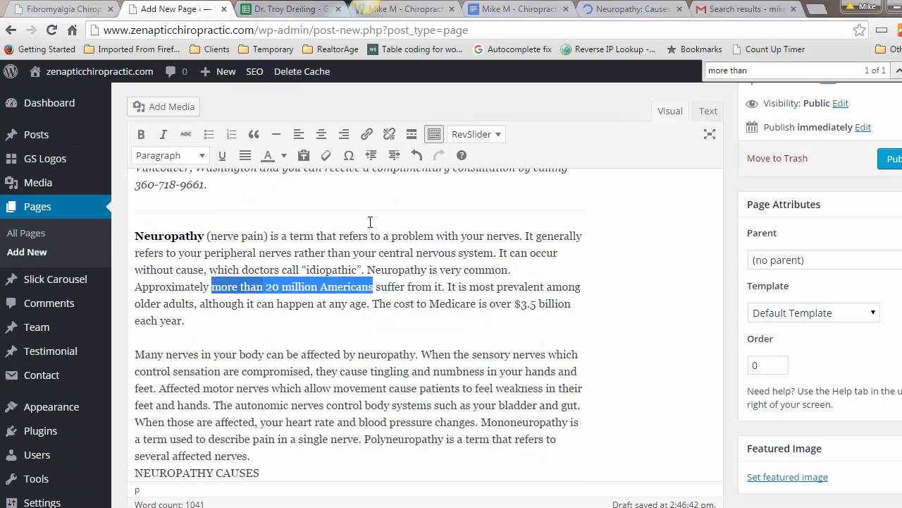
# Step: Link the phrase to the pasted Medical News Today URL, opening in a new tab
pyautogui.click(366, 135)
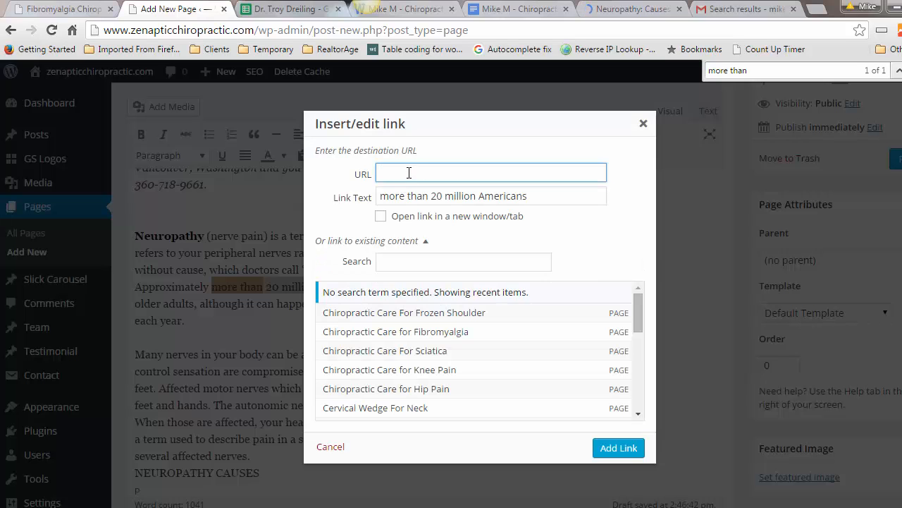
pyautogui.rightClick(406, 173)
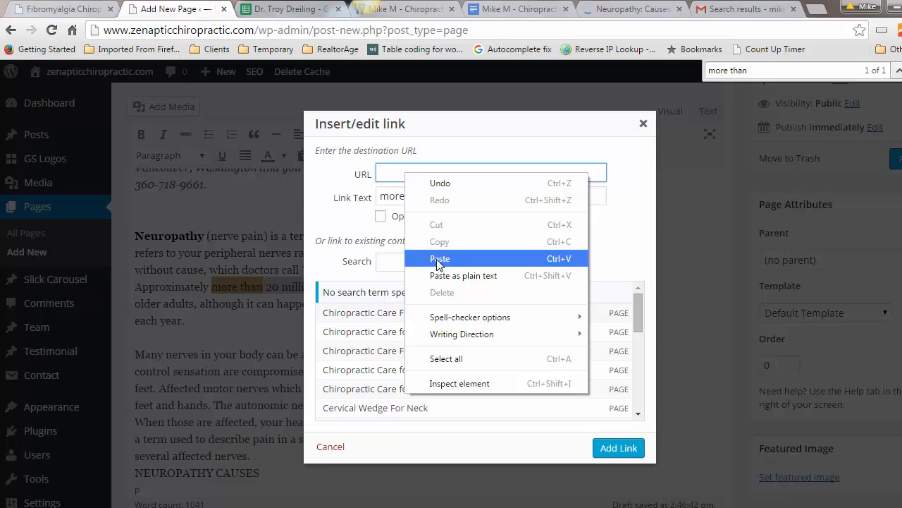
pyautogui.click(438, 315)
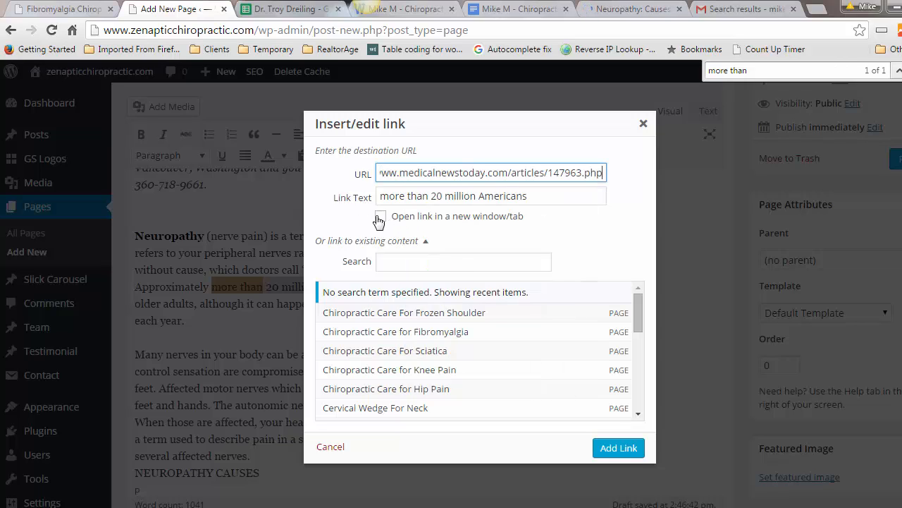
pyautogui.click(380, 217)
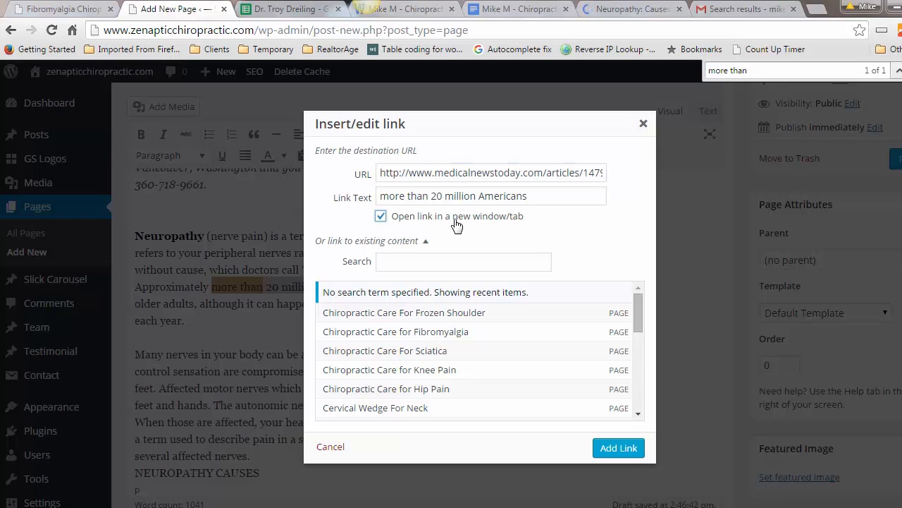
pyautogui.click(619, 449)
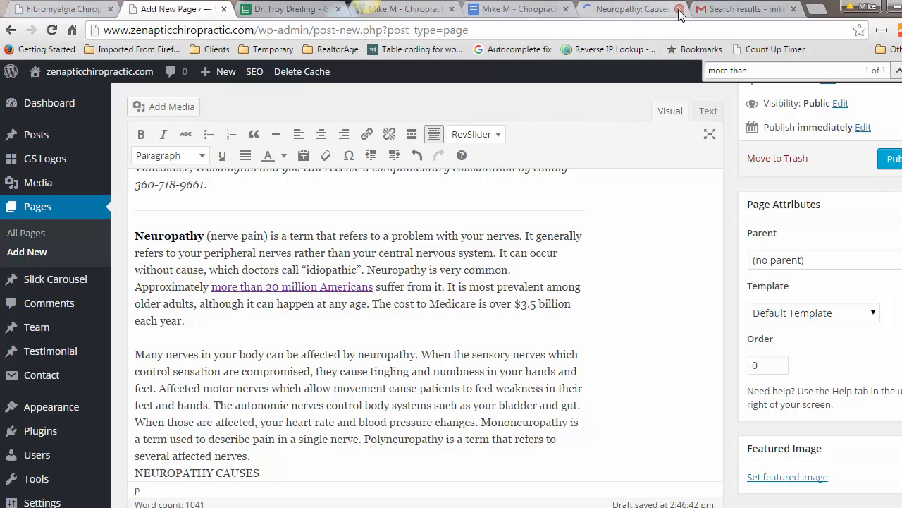
pyautogui.click(544, 19)
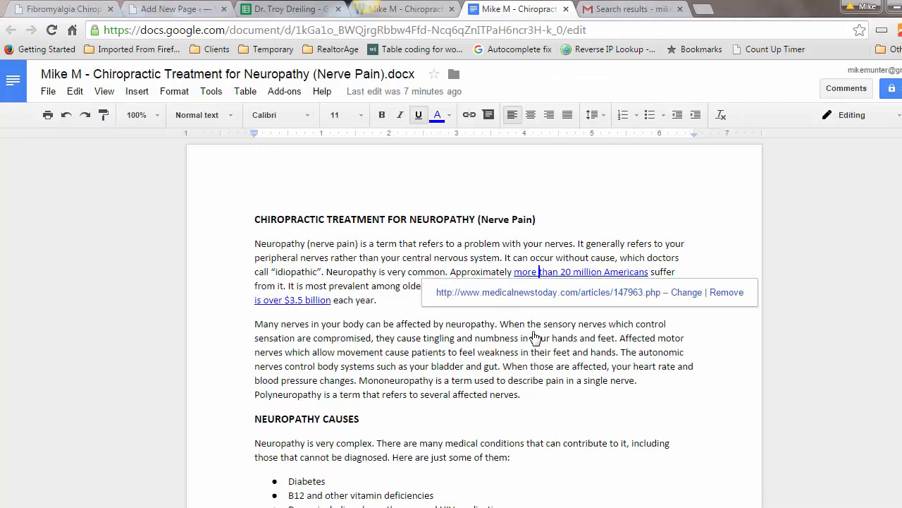
pyautogui.press('Down')
pyautogui.press('Down')
pyautogui.press('Down')
pyautogui.press('Down')
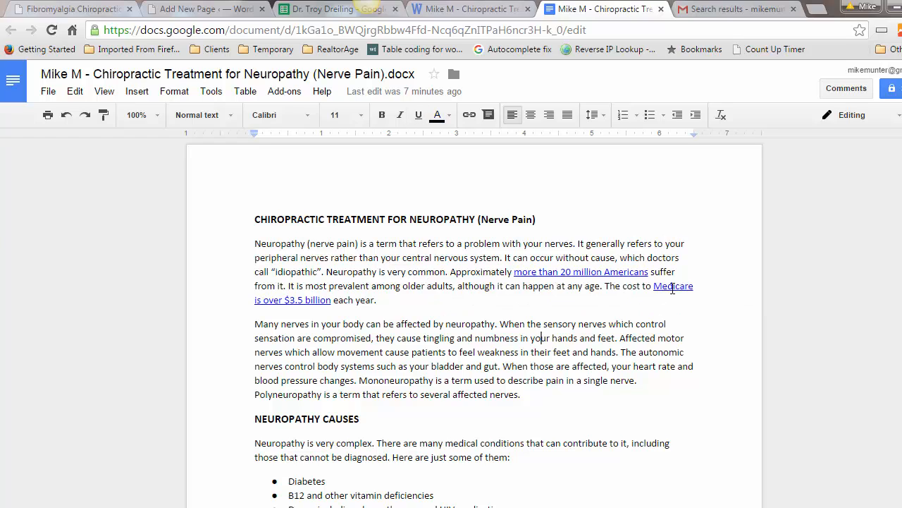
pyautogui.click(673, 287)
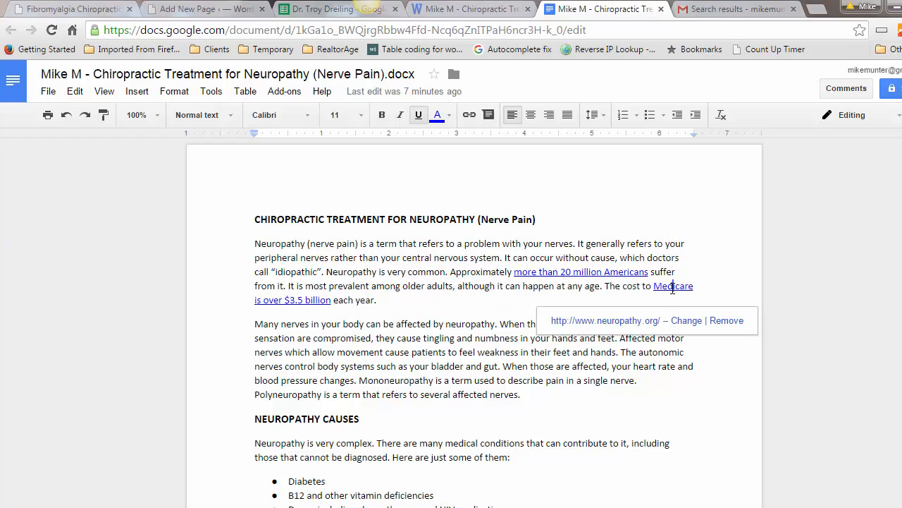
pyautogui.click(633, 322)
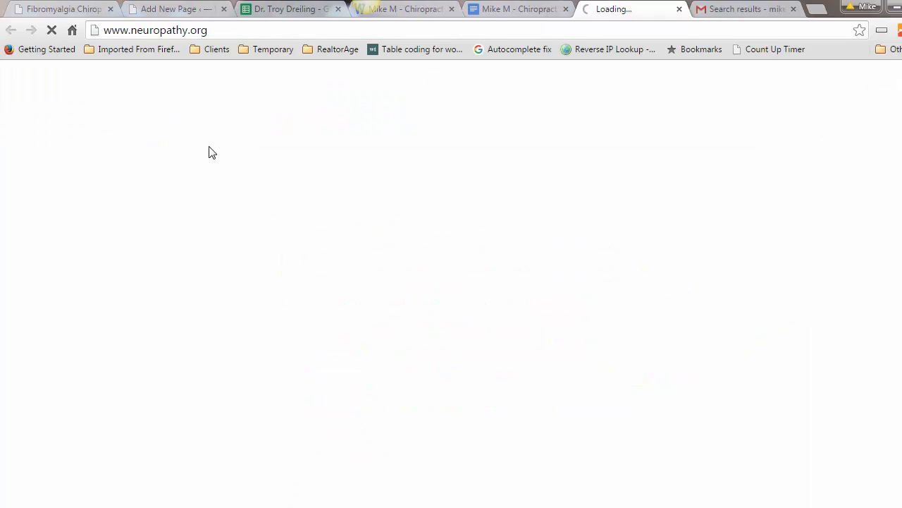
pyautogui.click(166, 30)
pyautogui.rightClick(166, 29)
pyautogui.click(188, 85)
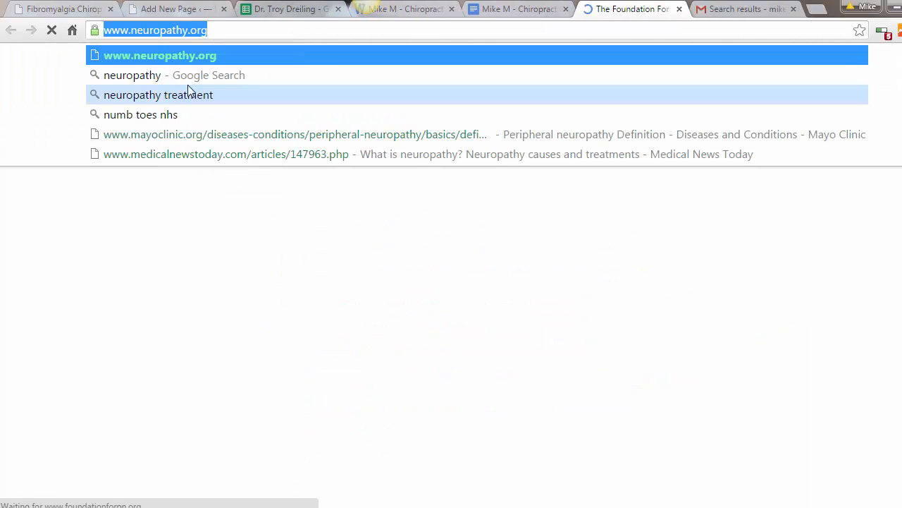
pyautogui.click(177, 10)
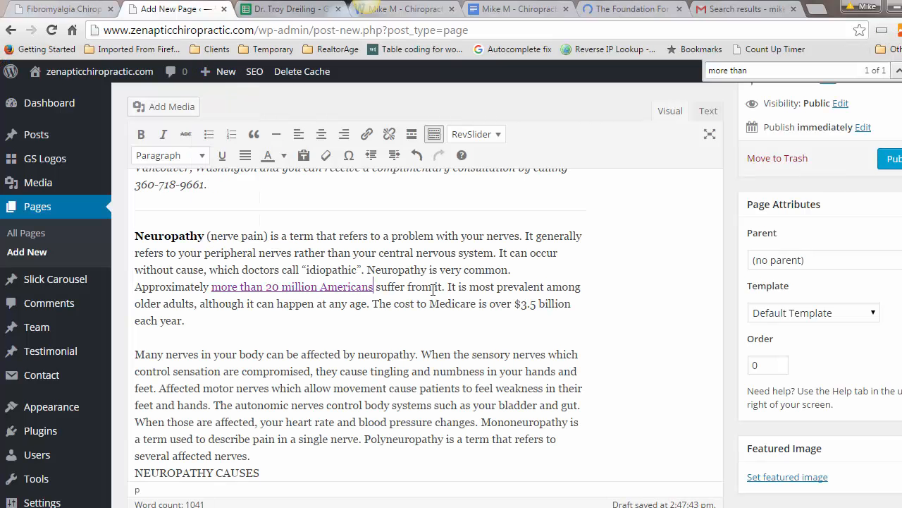
pyautogui.moveTo(430, 304); pyautogui.dragTo(573, 303)
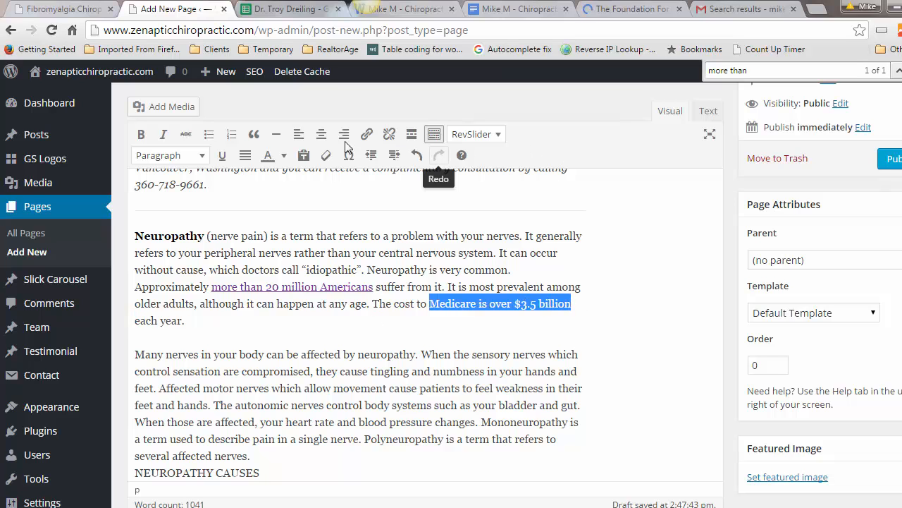
pyautogui.click(368, 135)
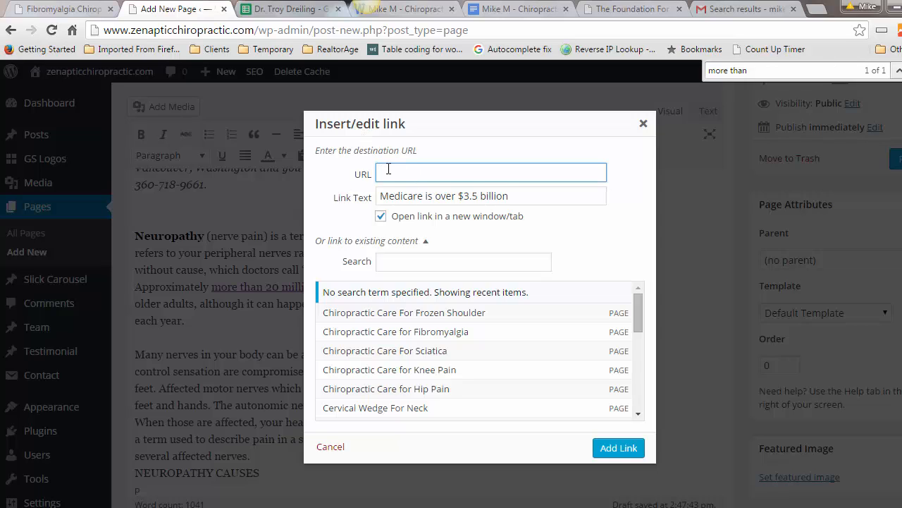
pyautogui.rightClick(396, 174)
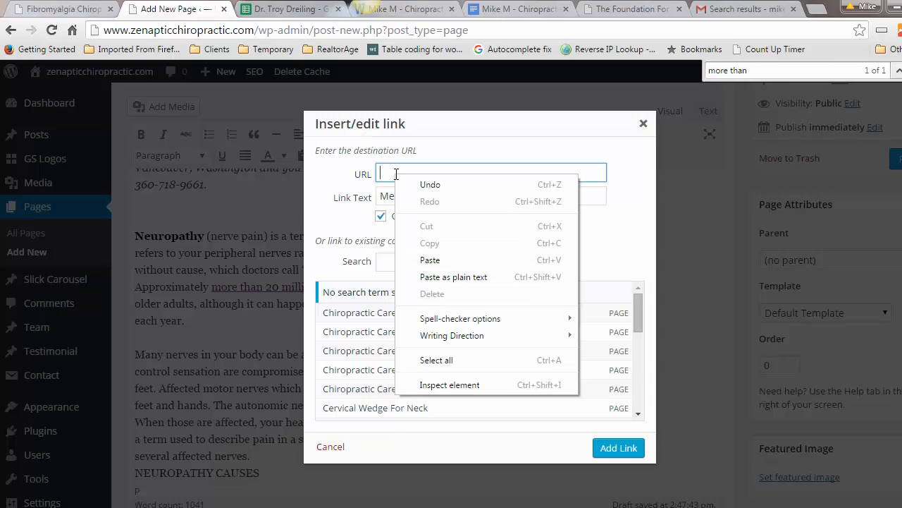
pyautogui.click(434, 260)
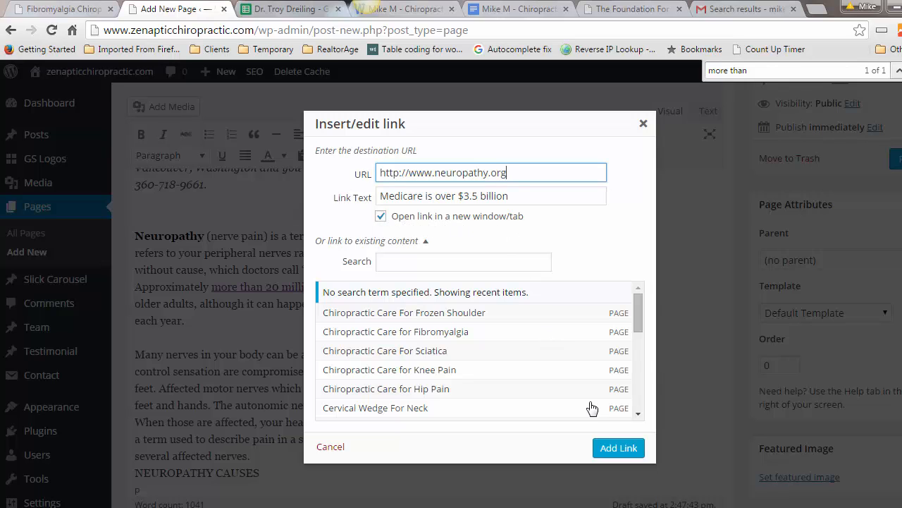
pyautogui.click(630, 456)
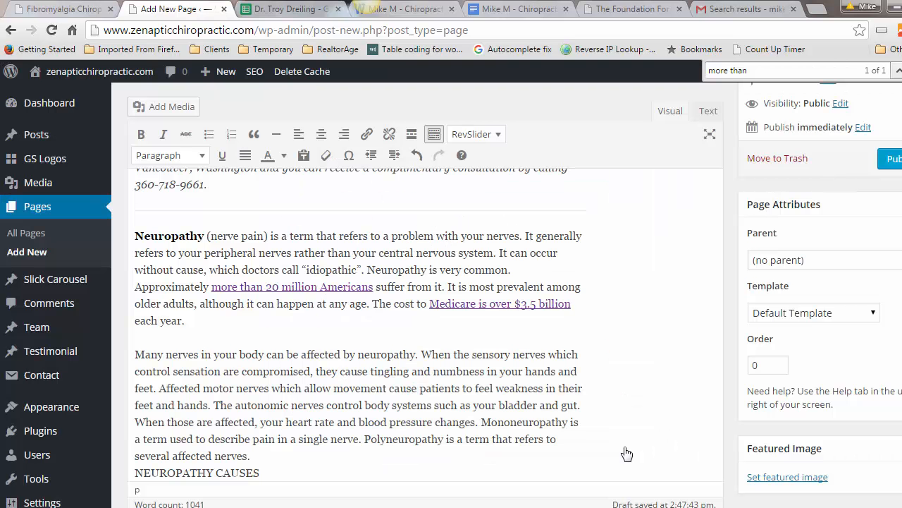
# Step: Scroll the Google Doc down to the 'three most common medications prescribed' link
pyautogui.click(528, 10)
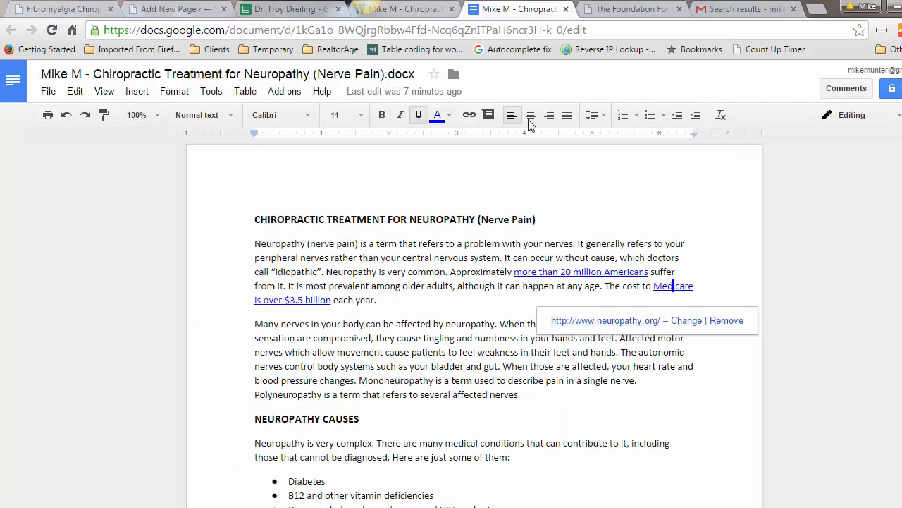
pyautogui.scroll(-3, 459, 292)
pyautogui.click(453, 295)
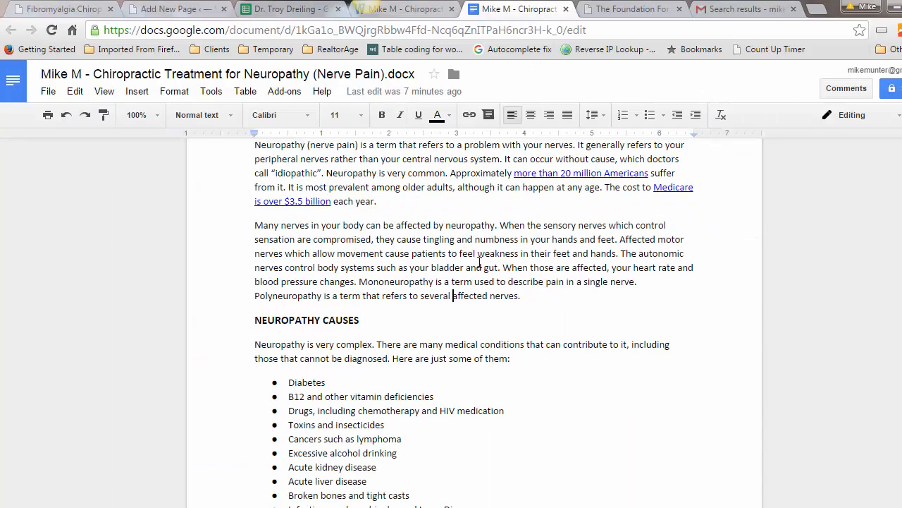
pyautogui.scroll(-1, 479, 263)
pyautogui.scroll(-5, 479, 262)
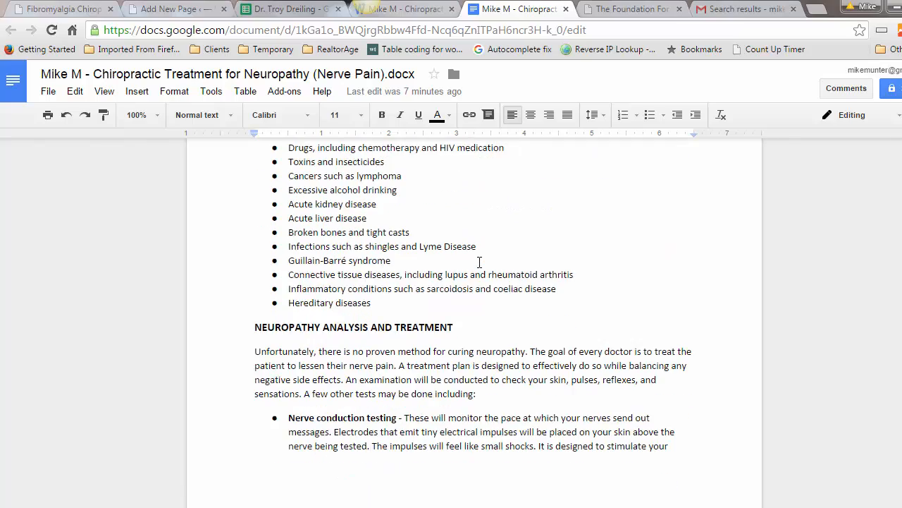
pyautogui.scroll(-4, 479, 262)
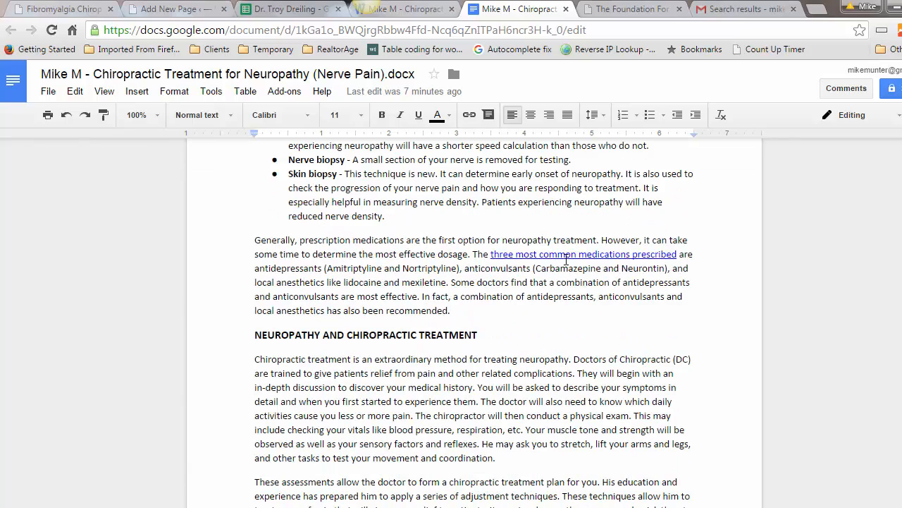
# Step: Open the medications link's Medscape page and copy its address
pyautogui.click(566, 256)
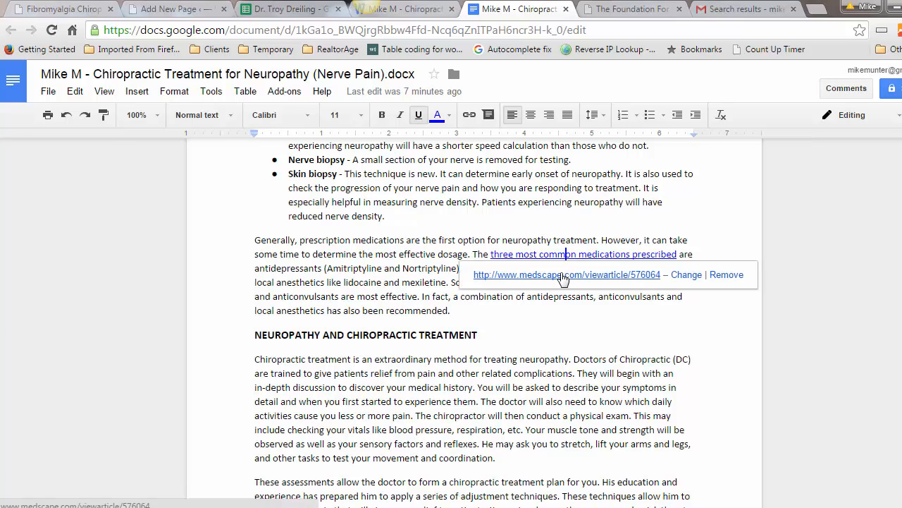
pyautogui.click(564, 275)
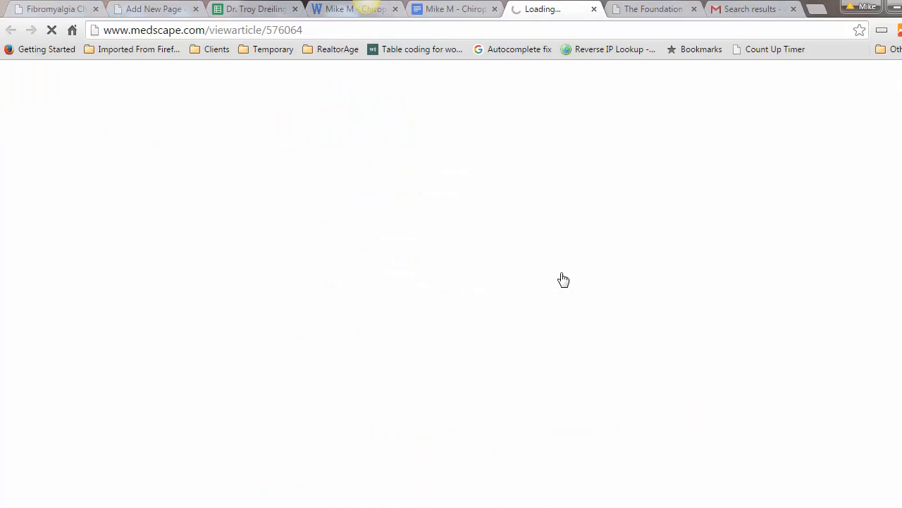
pyautogui.click(220, 31)
pyautogui.rightClick(223, 31)
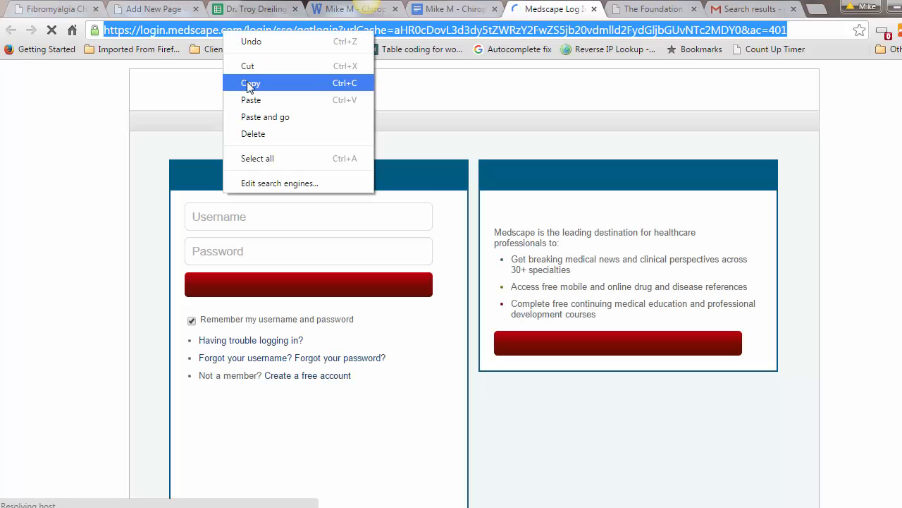
pyautogui.click(249, 84)
pyautogui.click(158, 11)
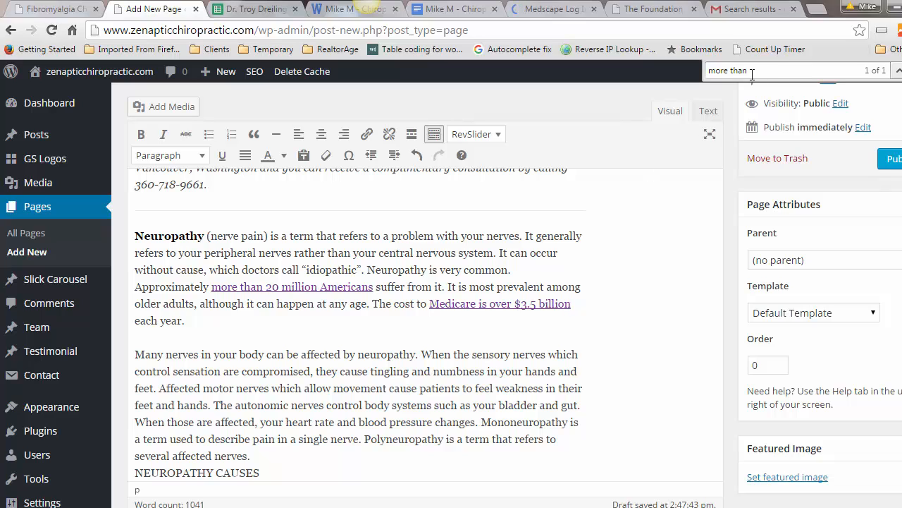
# Step: Search the WordPress page for 'three most', checking the wording against the Google Doc
pyautogui.moveTo(747, 71); pyautogui.dragTo(705, 75)
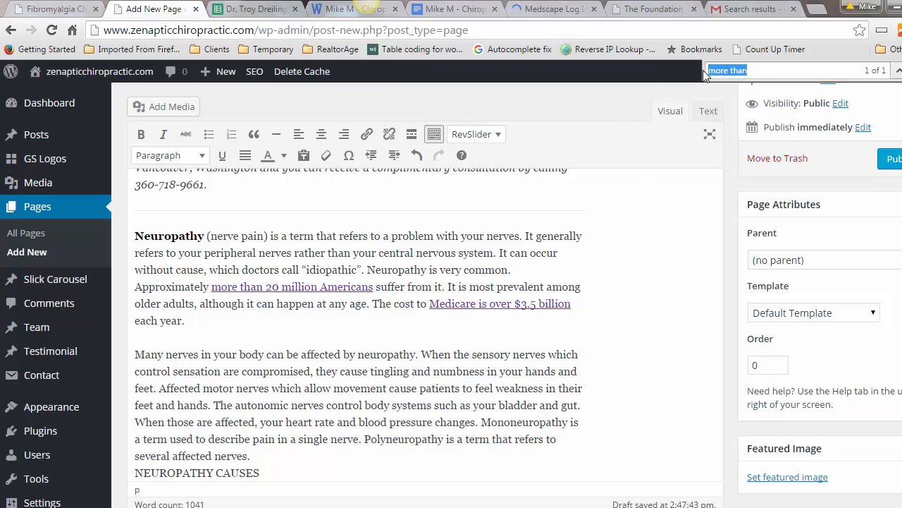
pyautogui.write('three most')
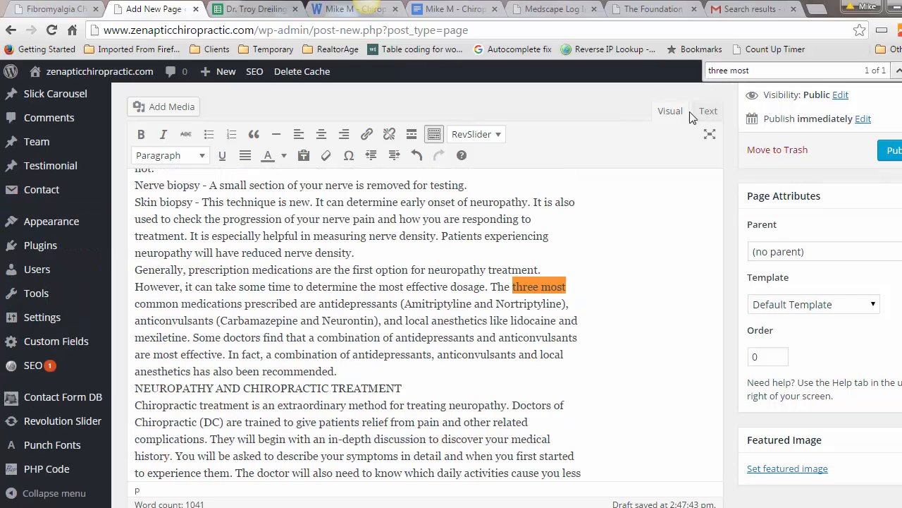
pyautogui.click(457, 14)
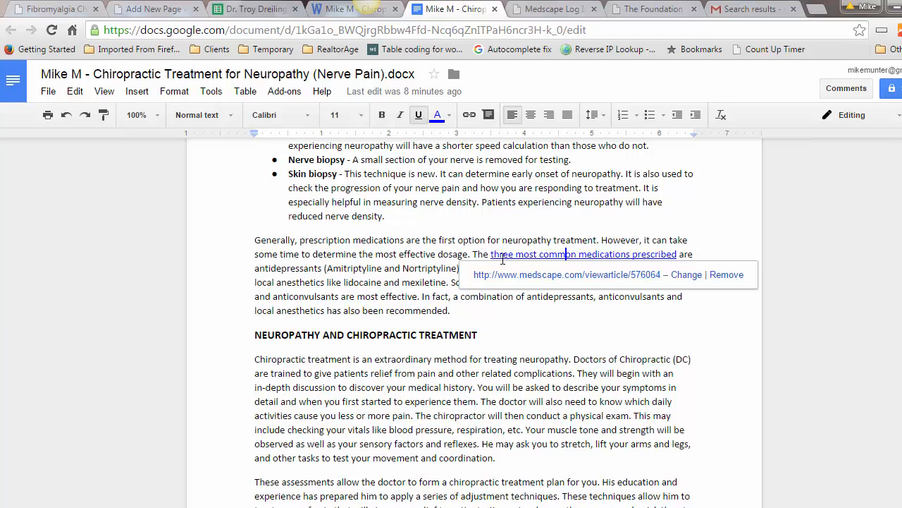
pyautogui.click(154, 9)
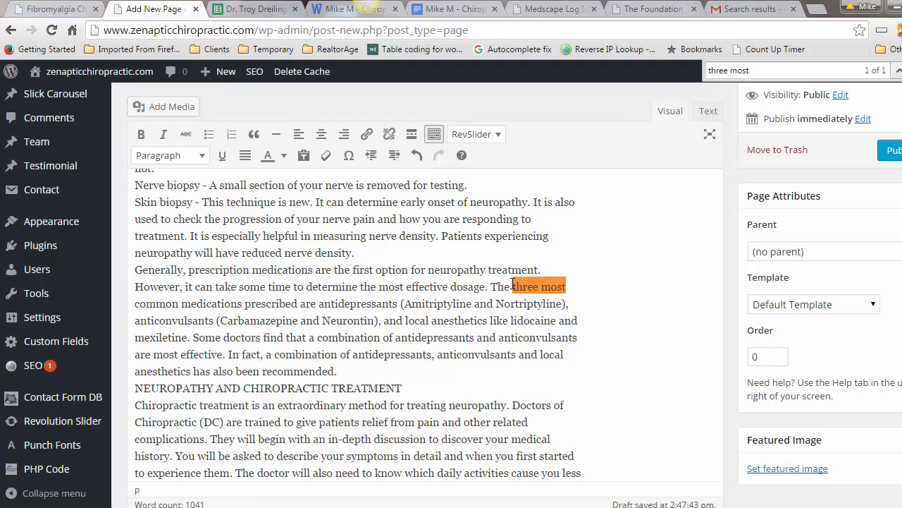
# Step: Link 'three most common medications prescribed' to the copied Medscape address
pyautogui.moveTo(512, 286); pyautogui.dragTo(297, 306)
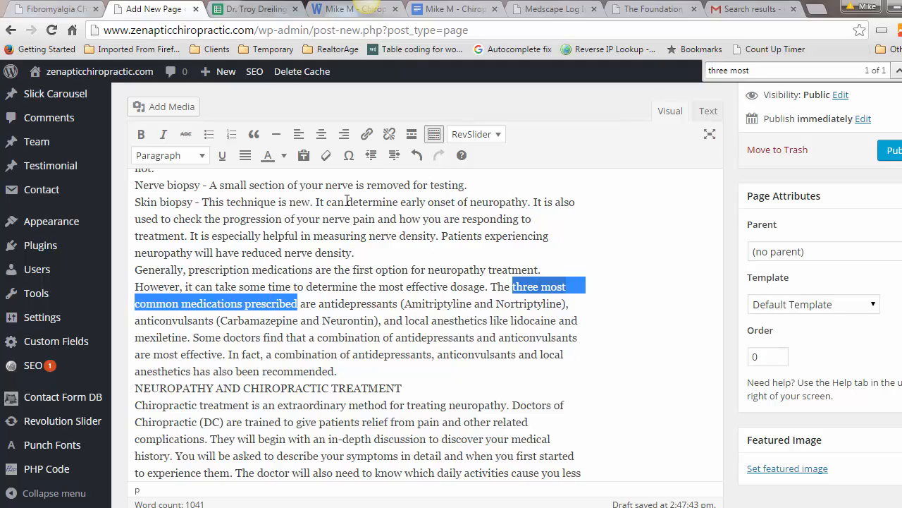
pyautogui.click(366, 134)
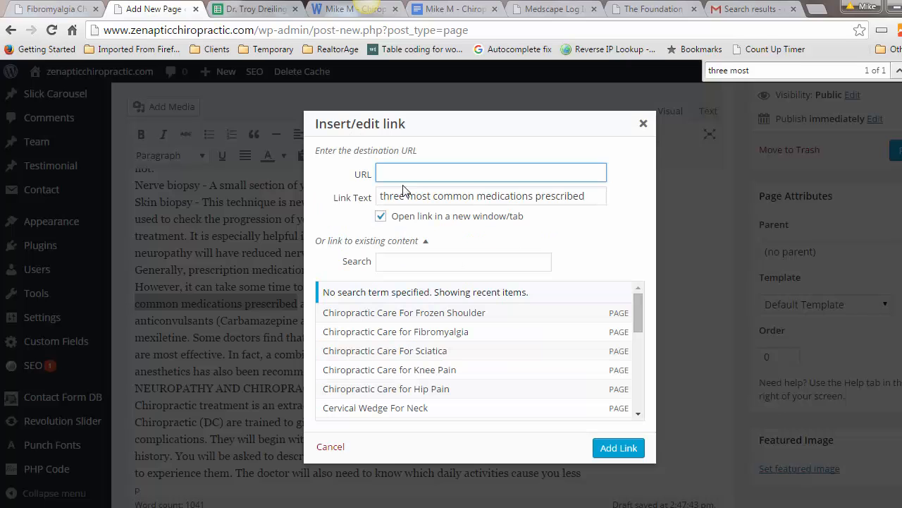
pyautogui.rightClick(397, 172)
pyautogui.click(445, 258)
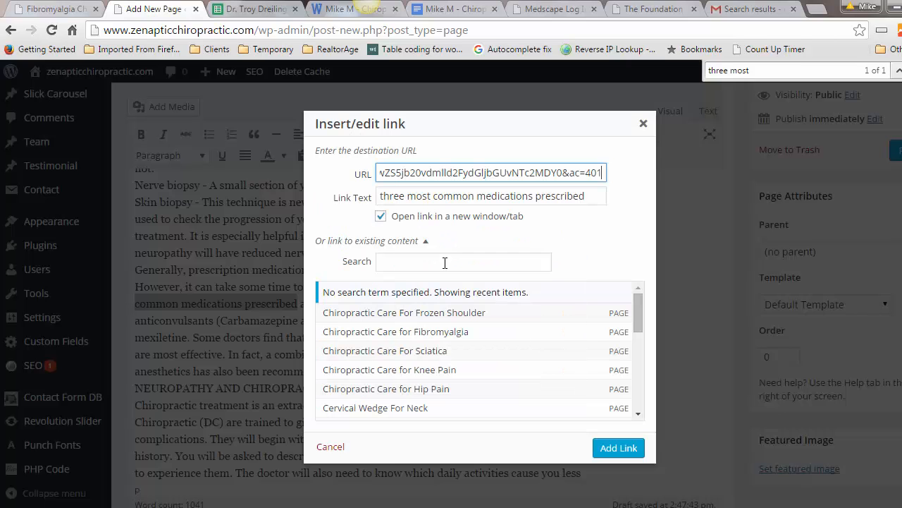
pyautogui.click(625, 449)
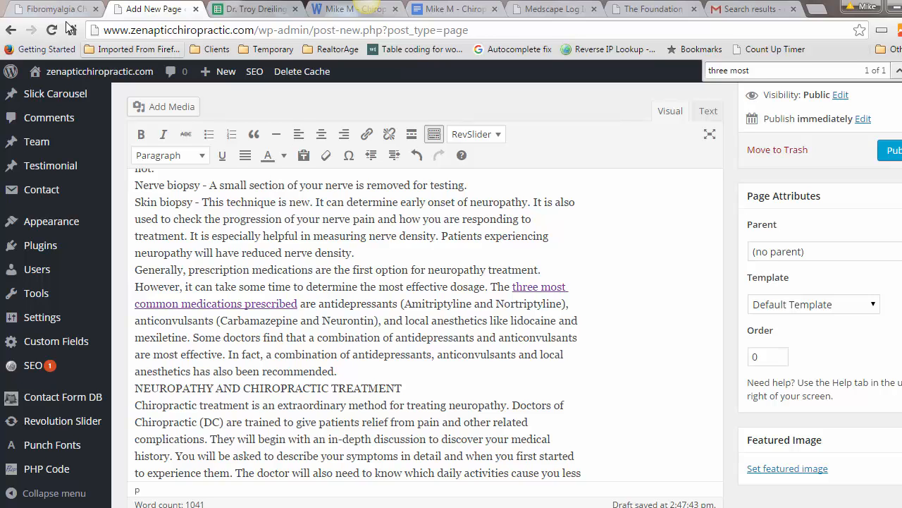
# Step: Scroll through the Google Doc's FAQ and summary sections
pyautogui.click(452, 11)
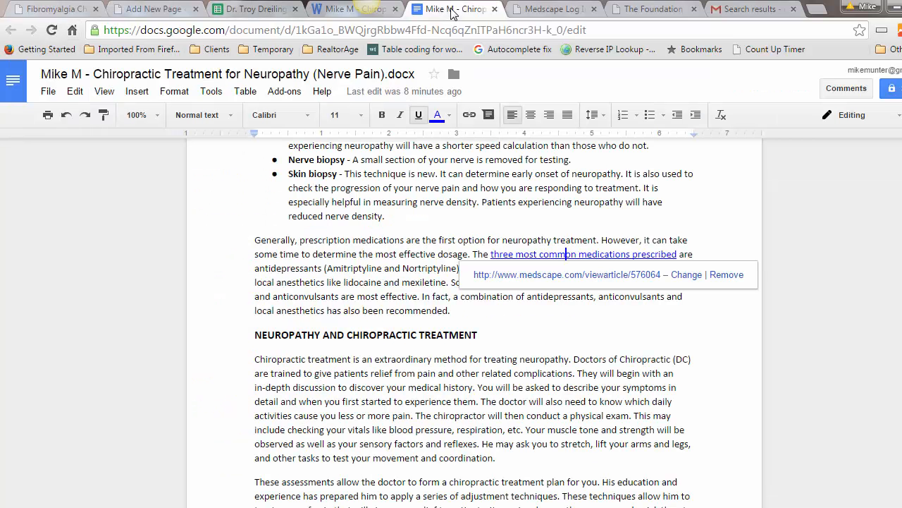
pyautogui.click(513, 360)
pyautogui.scroll(-2, 514, 361)
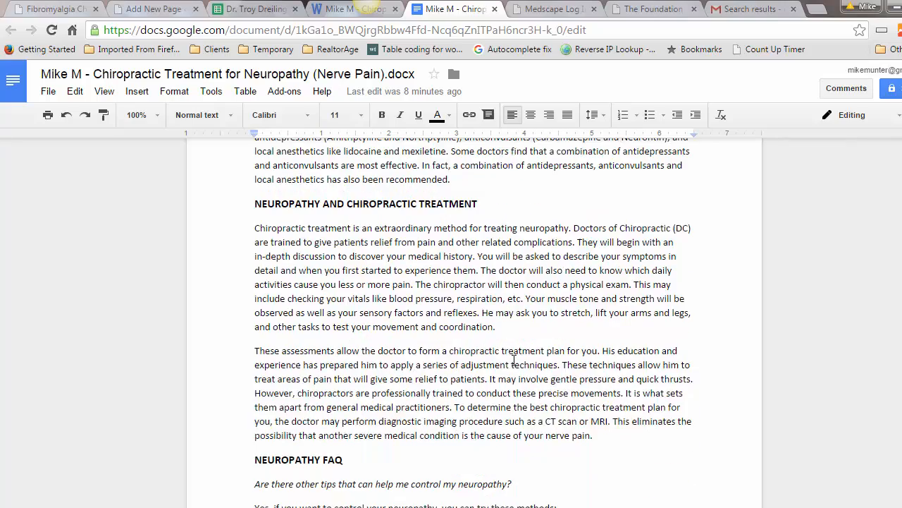
pyautogui.scroll(-4, 513, 360)
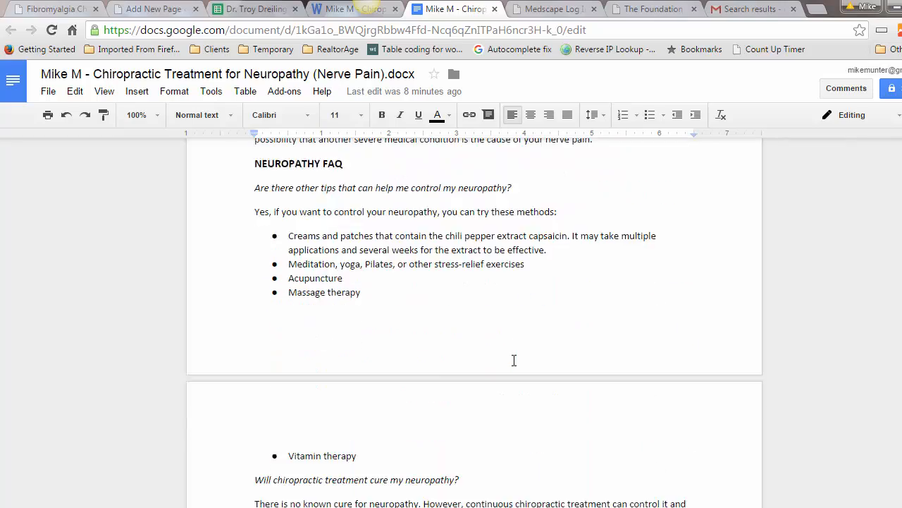
pyautogui.scroll(-4, 514, 361)
pyautogui.scroll(-2, 514, 361)
pyautogui.scroll(2, 514, 360)
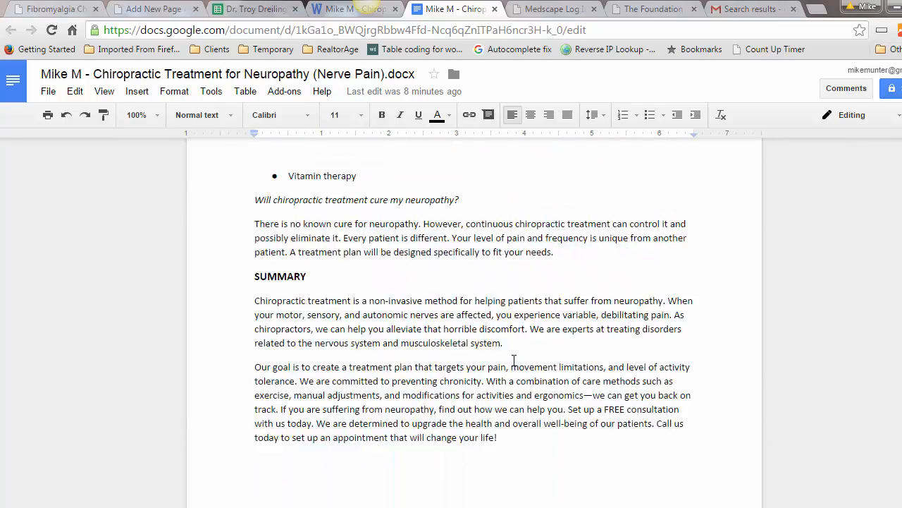
# Step: Scroll the WordPress editor to the NEUROPATHY CAUSES line
pyautogui.click(152, 12)
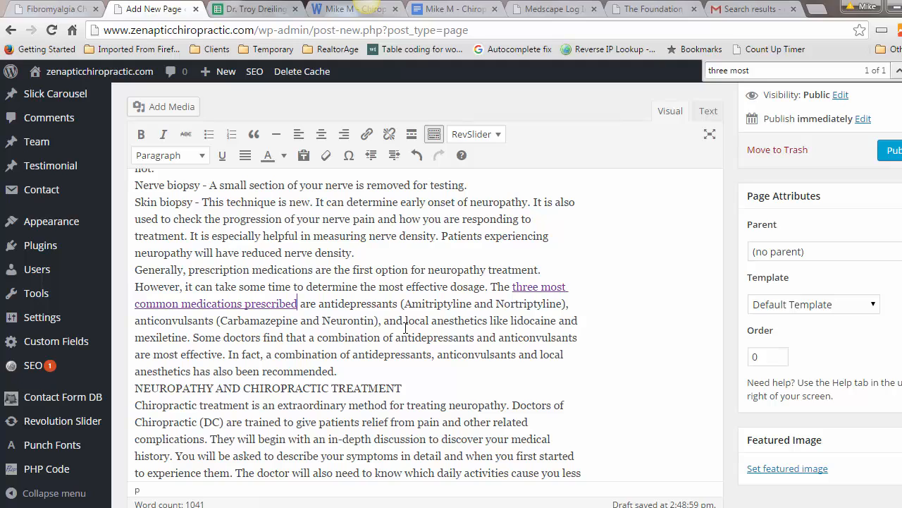
pyautogui.scroll(15, 455, 300)
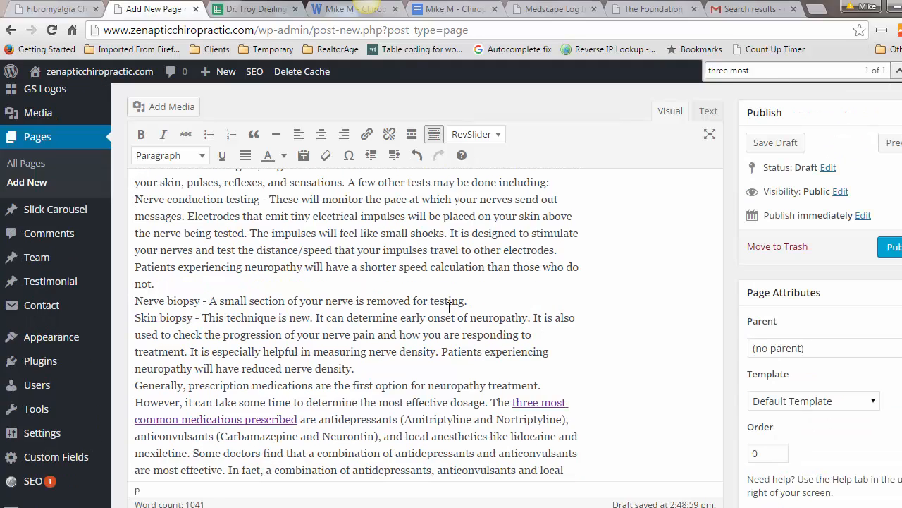
pyautogui.scroll(3, 409, 354)
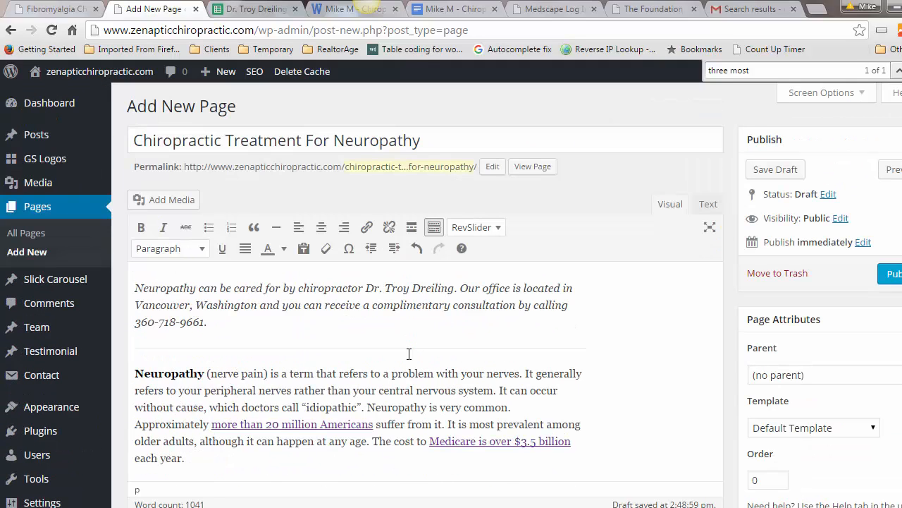
pyautogui.scroll(-4, 194, 389)
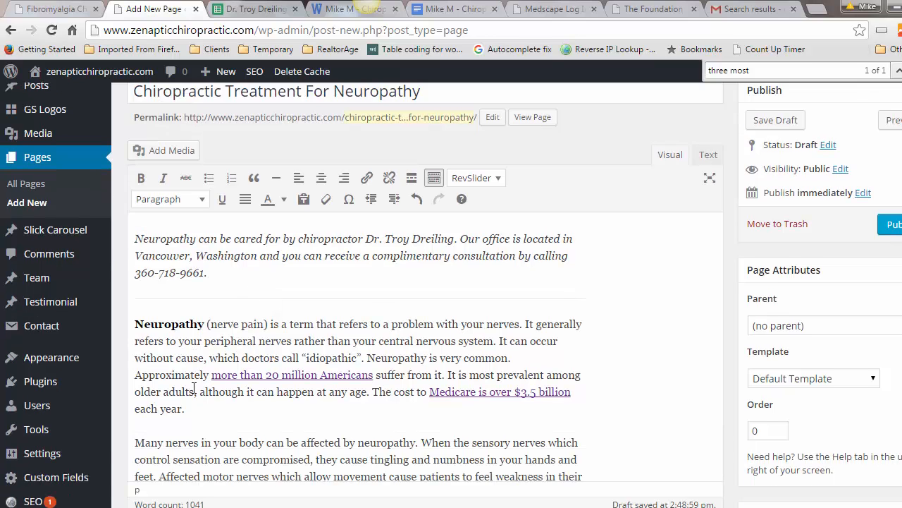
pyautogui.scroll(-2, 246, 384)
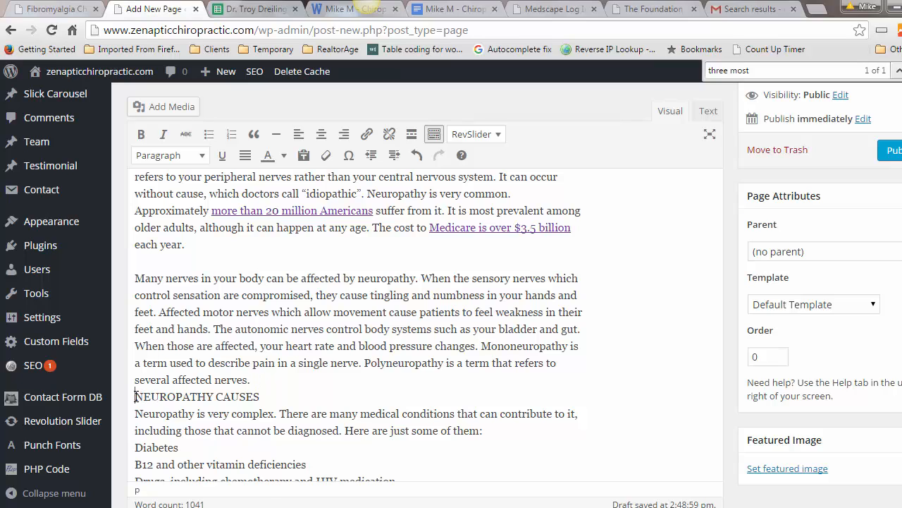
# Step: Retype NEUROPATHY CAUSES as 'Neuropathy Causes' with blank lines around it and make it Heading 2
pyautogui.press('Return')
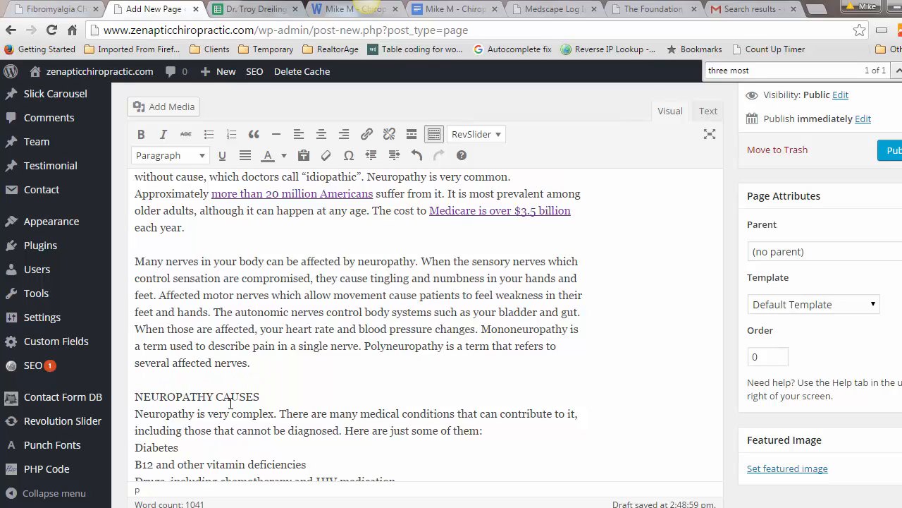
pyautogui.press('Return')
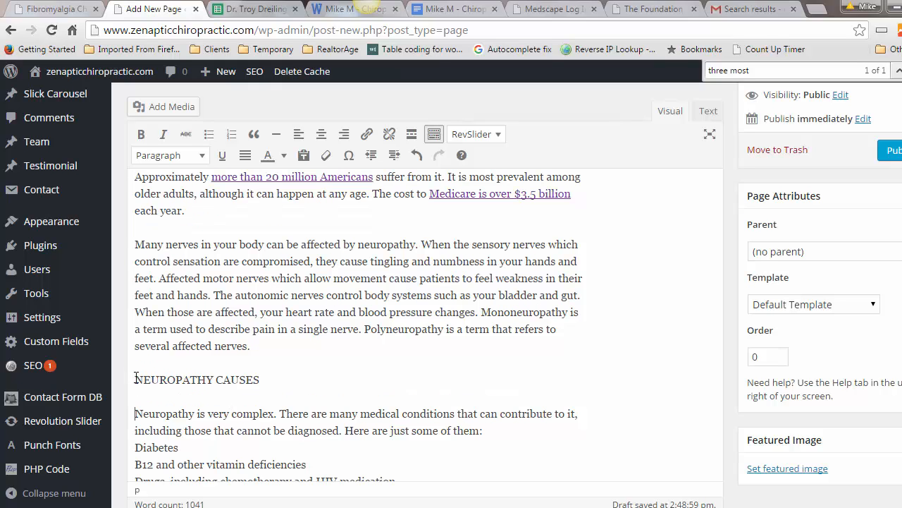
pyautogui.moveTo(136, 379); pyautogui.dragTo(265, 384)
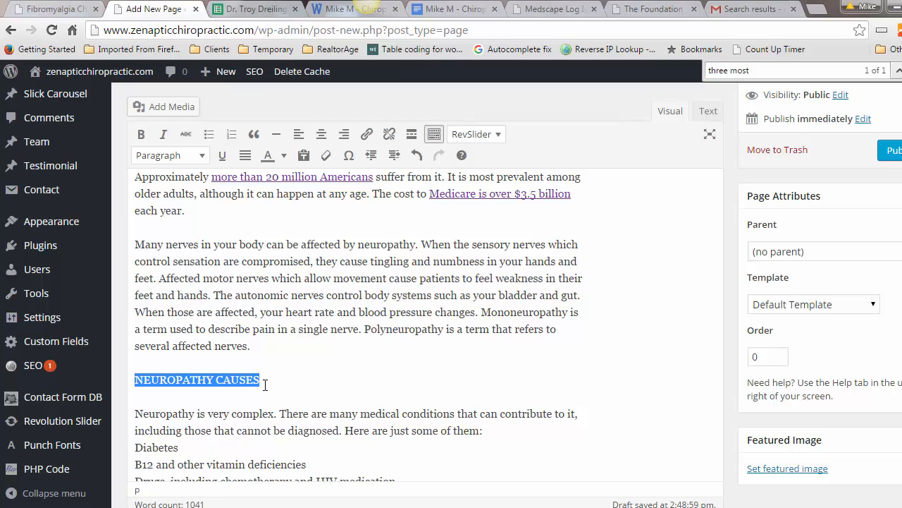
pyautogui.write('Neurop')
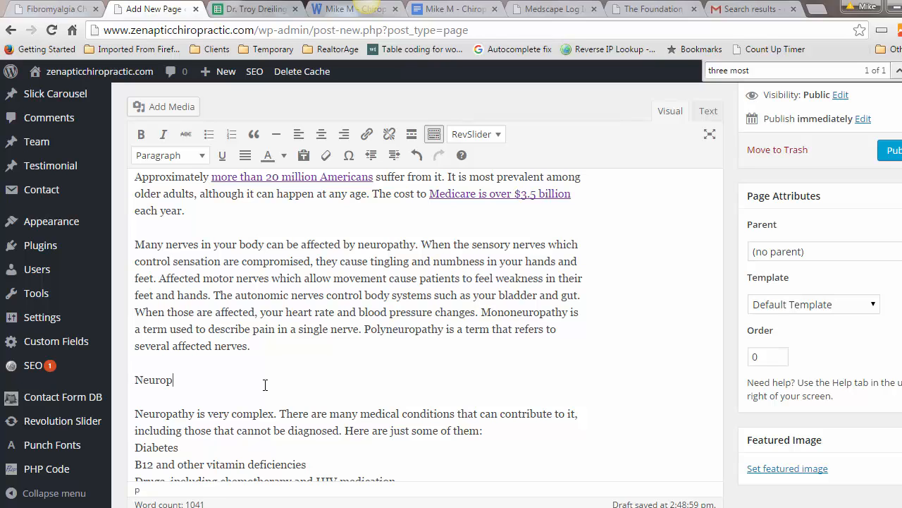
pyautogui.write('athy Causes')
pyautogui.moveTo(234, 379); pyautogui.dragTo(133, 380)
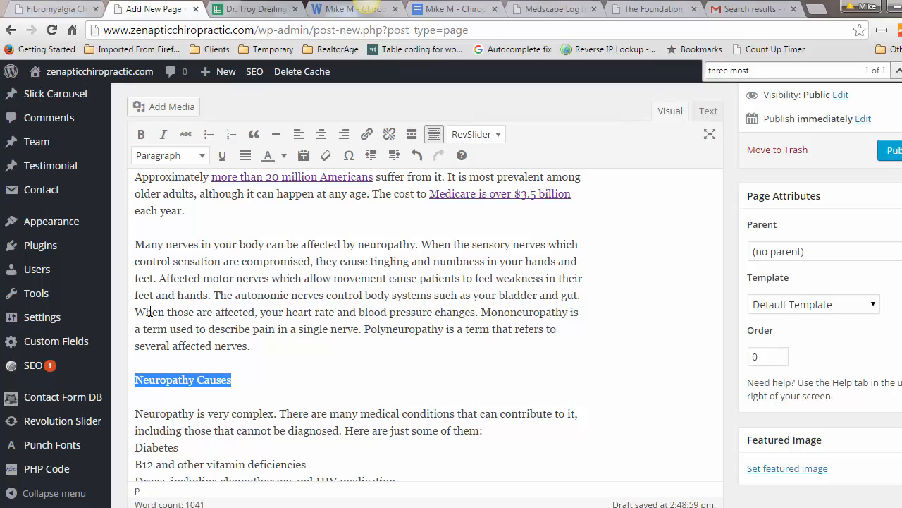
pyautogui.click(161, 155)
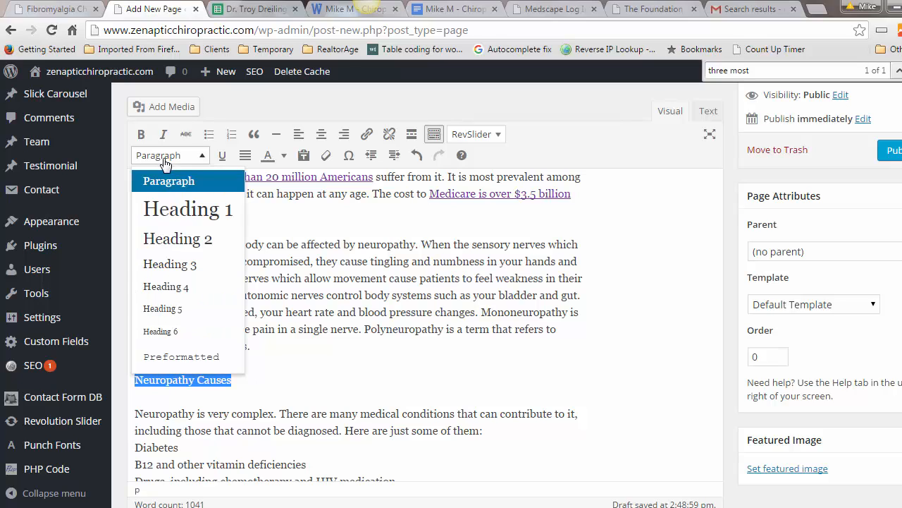
pyautogui.click(157, 240)
pyautogui.scroll(-5, 247, 419)
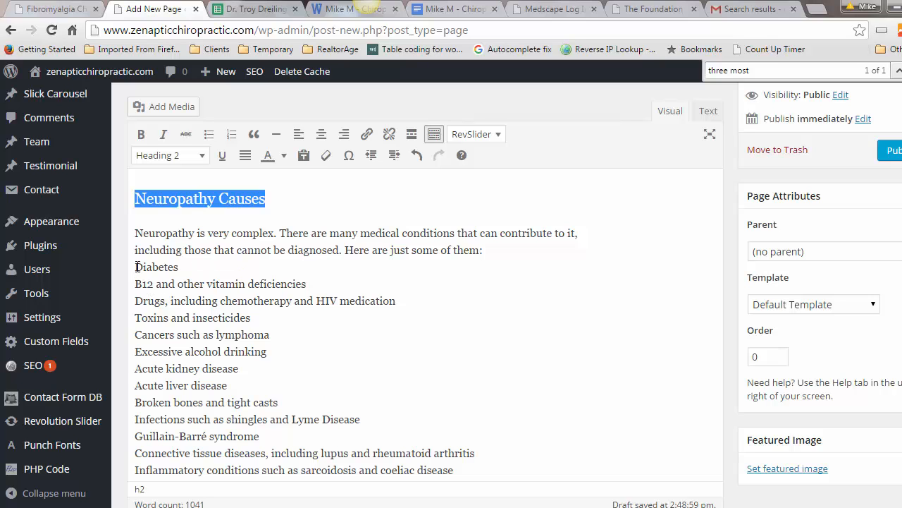
# Step: Add a blank line above NEUROPATHY ANALYSIS AND TREATMENT
pyautogui.scroll(-2, 237, 400)
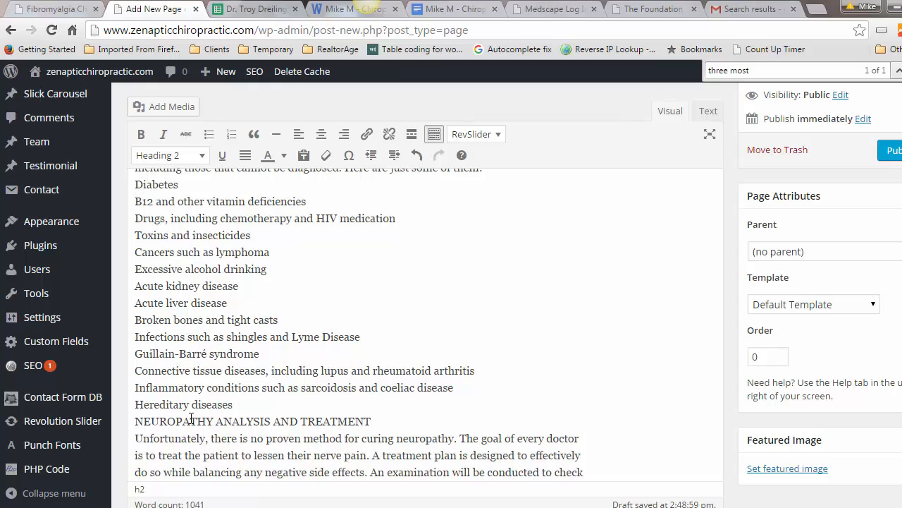
pyautogui.click(136, 421)
pyautogui.press('Return')
# Step: Try a bullet list on the causes Diabetes through Hereditary diseases, then undo it
pyautogui.moveTo(234, 388); pyautogui.dragTo(131, 160)
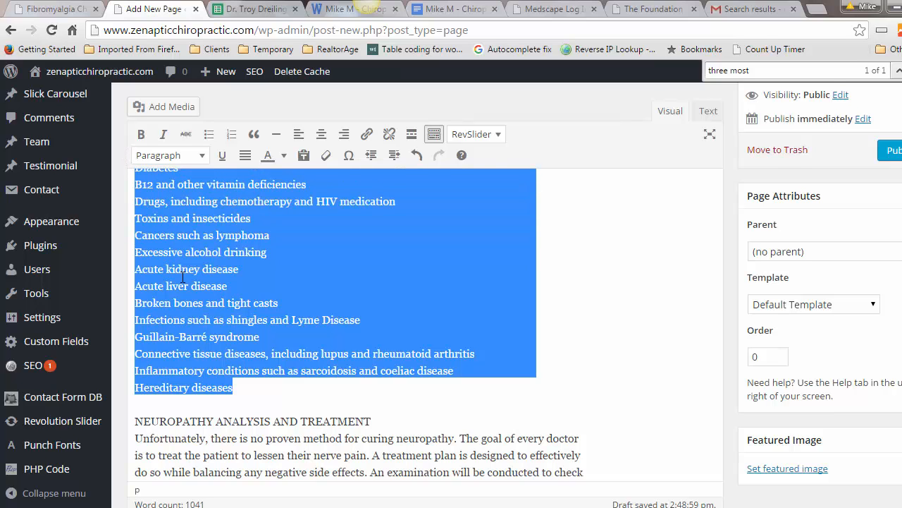
pyautogui.scroll(2, 182, 277)
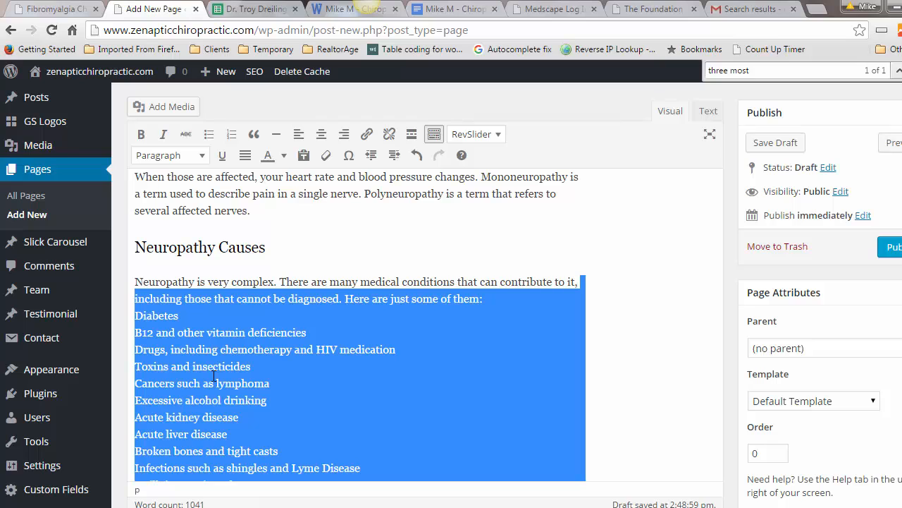
pyautogui.click(136, 315)
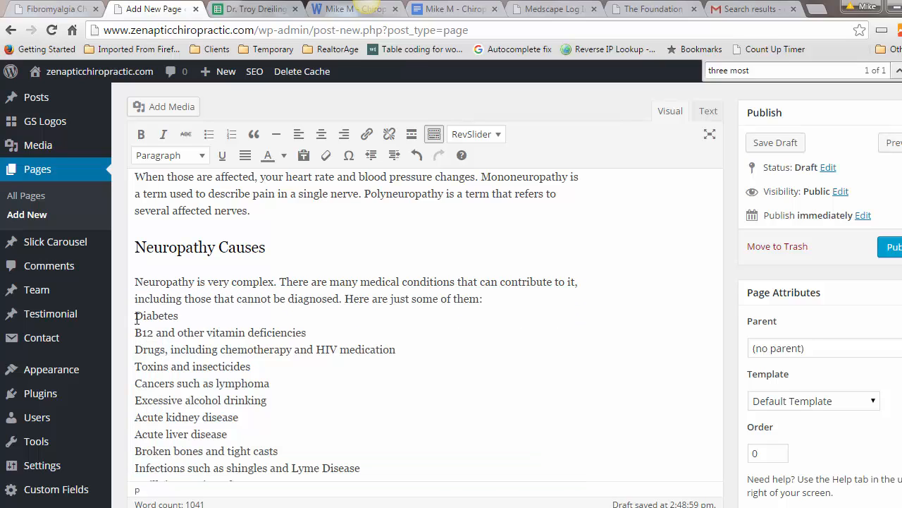
pyautogui.moveTo(136, 315); pyautogui.dragTo(526, 497)
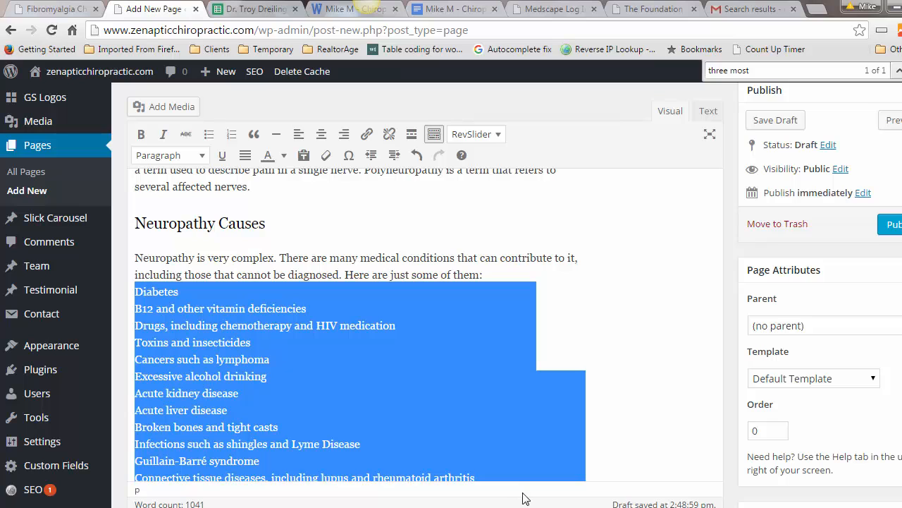
pyautogui.scroll(-3, 354, 401)
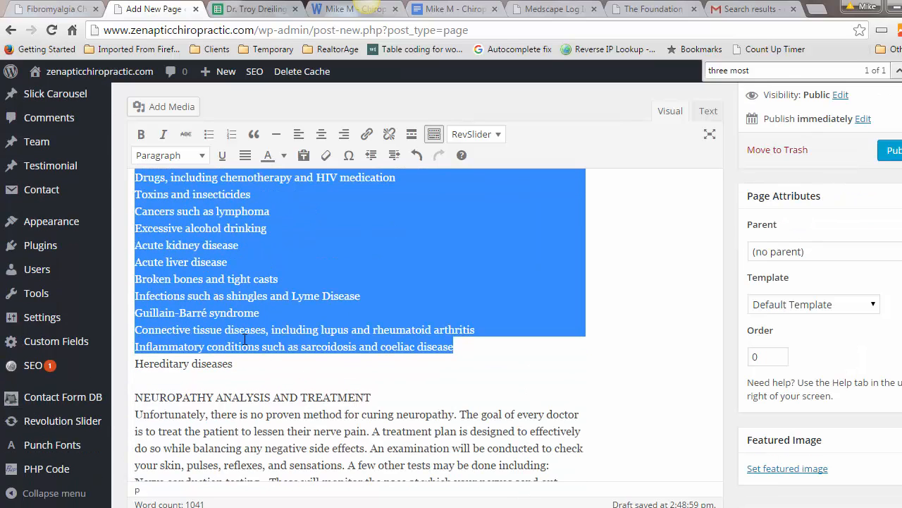
pyautogui.keyDown('shift'); pyautogui.click(238, 362); pyautogui.keyUp('shift')
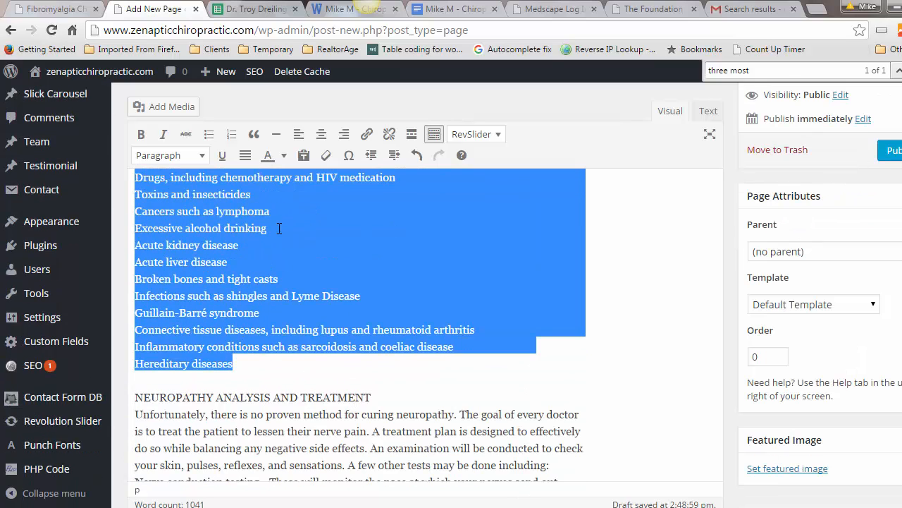
pyautogui.click(208, 134)
pyautogui.scroll(1, 286, 279)
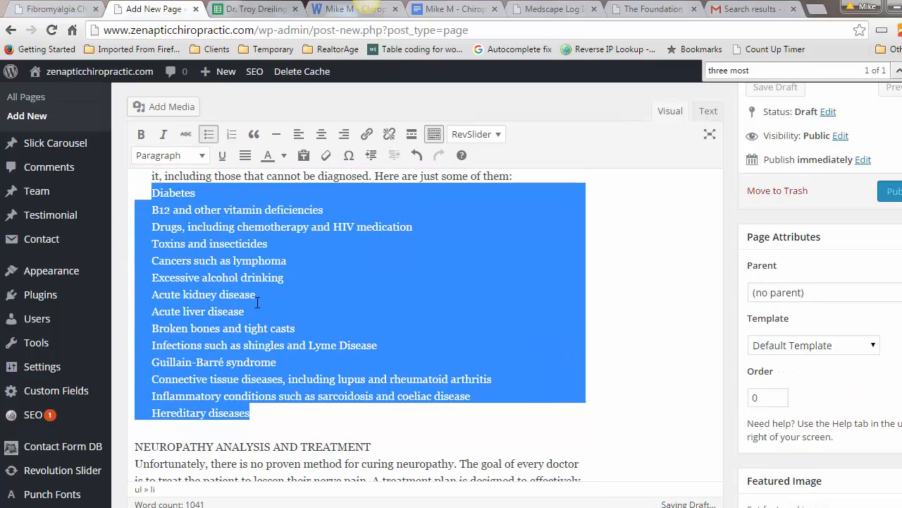
pyautogui.scroll(3, 257, 303)
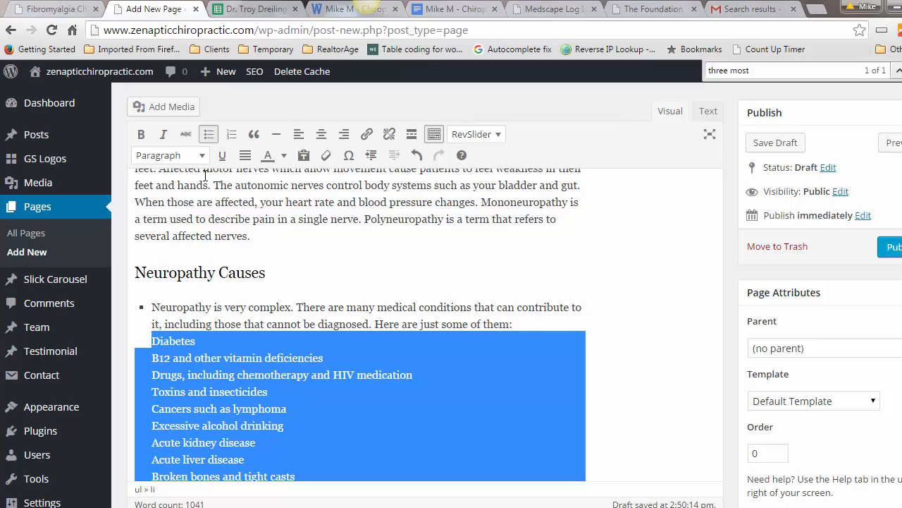
pyautogui.click(417, 155)
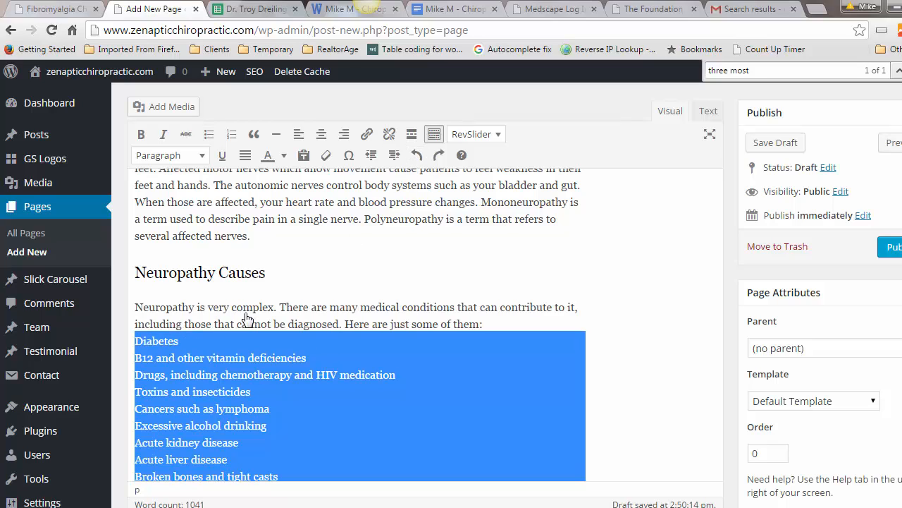
pyautogui.click(135, 345)
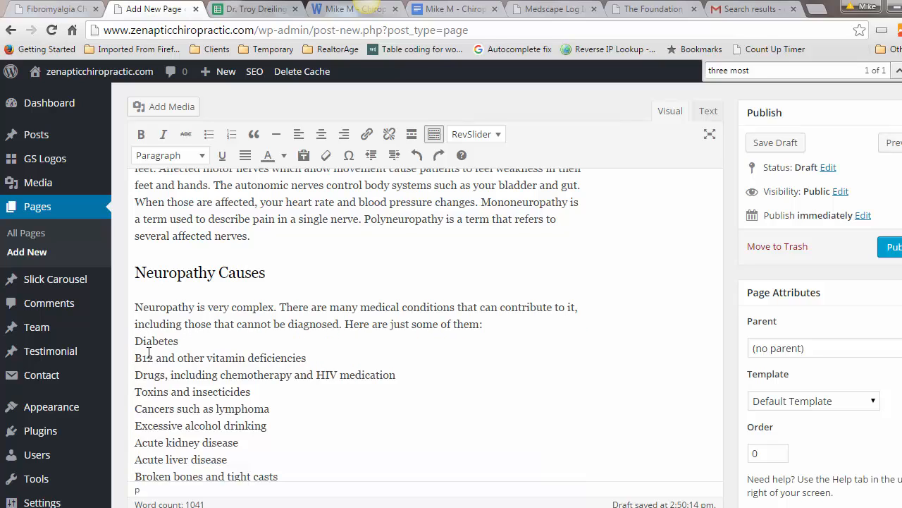
# Step: Bullet the causes from Diabetes down, splitting B12 deficiencies and Drugs into separate bullets
pyautogui.press('Return')
pyautogui.moveTo(134, 341); pyautogui.dragTo(278, 476)
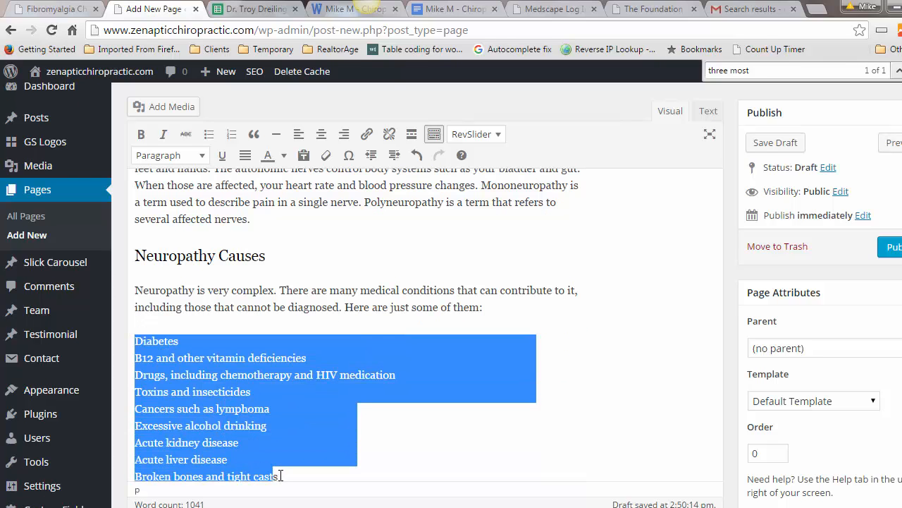
pyautogui.click(208, 139)
pyautogui.click(216, 349)
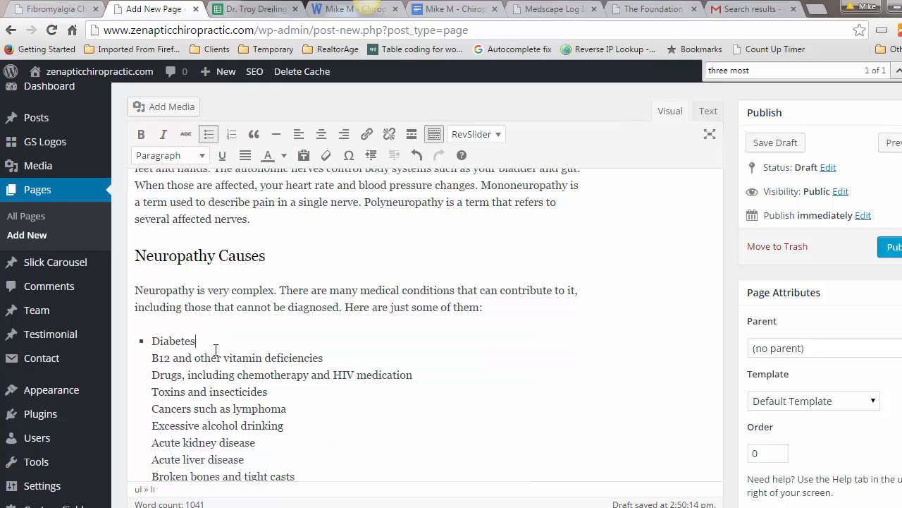
pyautogui.press('Delete')
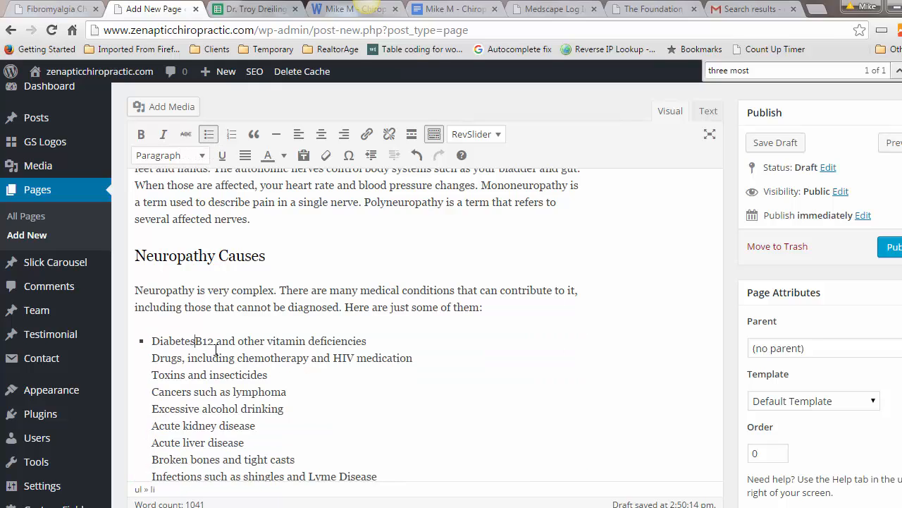
pyautogui.press('Return')
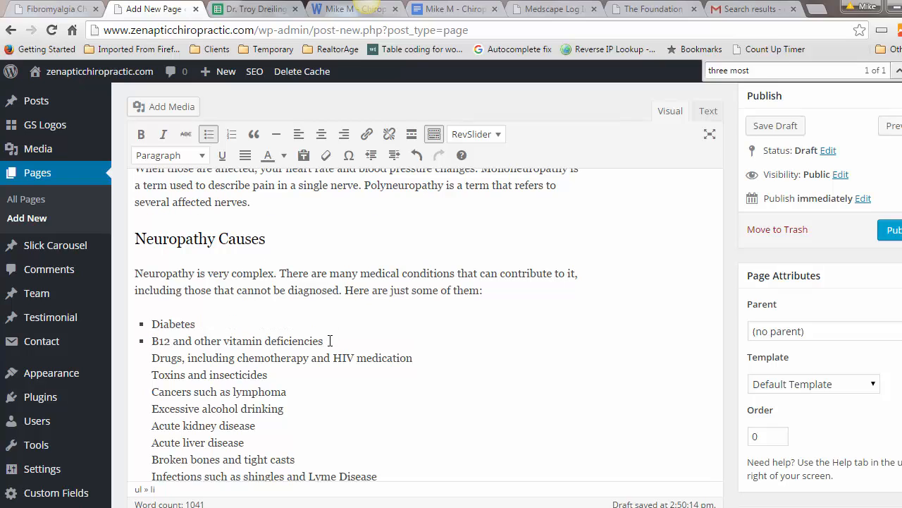
pyautogui.press('Delete')
pyautogui.press('Return')
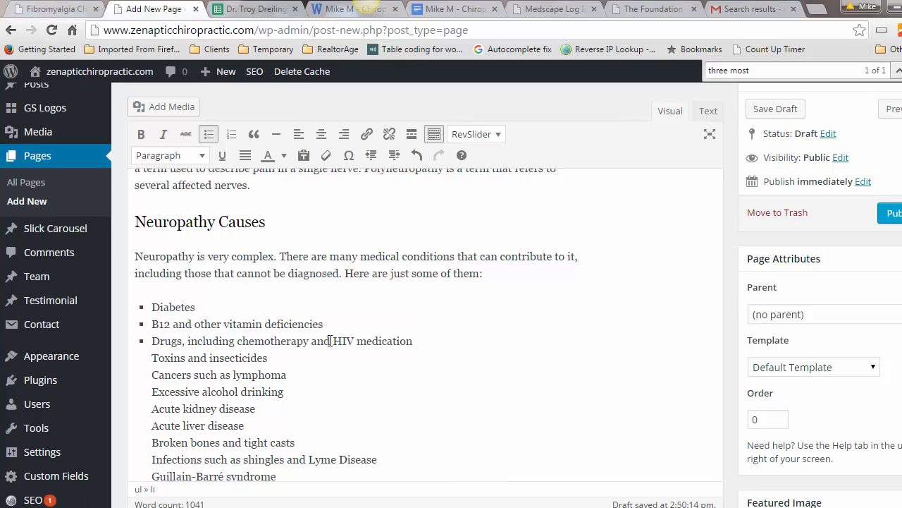
# Step: Give Toxins and insecticides, Cancers such as lymphoma, Excessive alcohol drinking, and acute kidney and liver disease their own bullets
pyautogui.click(425, 341)
pyautogui.press('Delete')
pyautogui.press('Return')
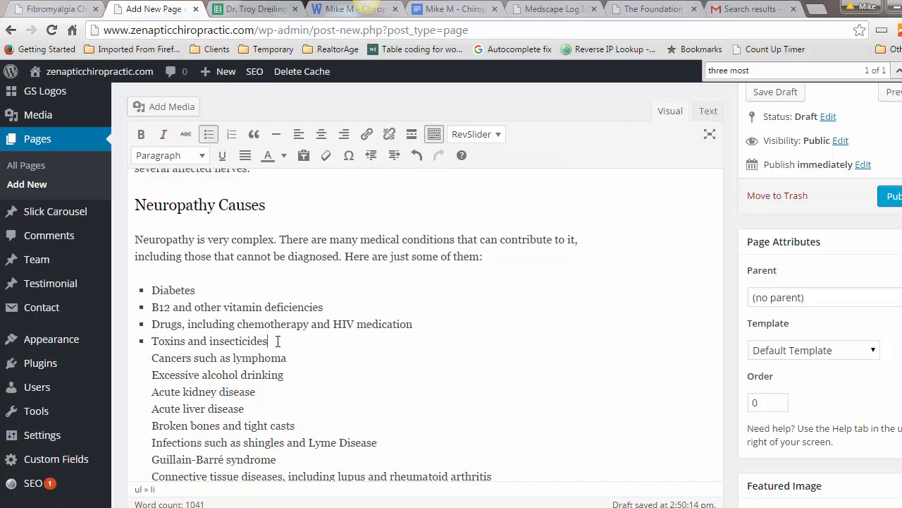
pyautogui.press('Delete')
pyautogui.press('Return')
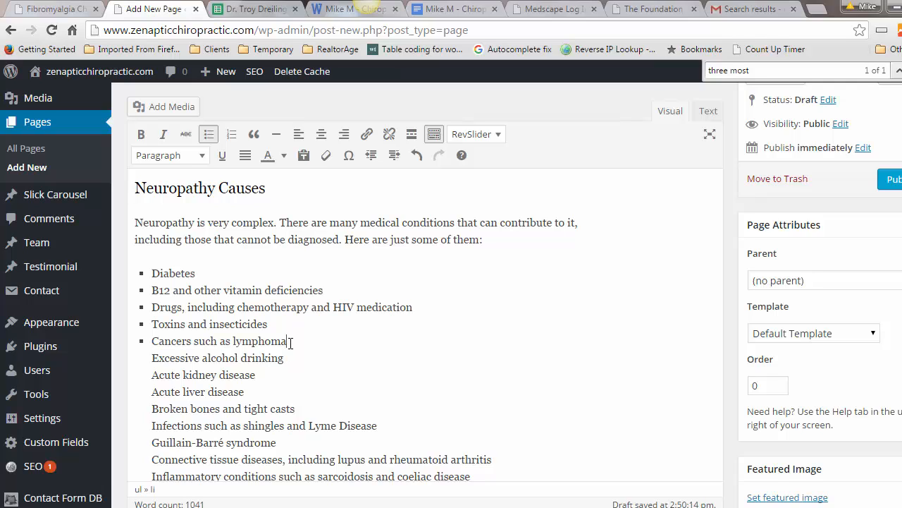
pyautogui.press('Delete')
pyautogui.press('Return')
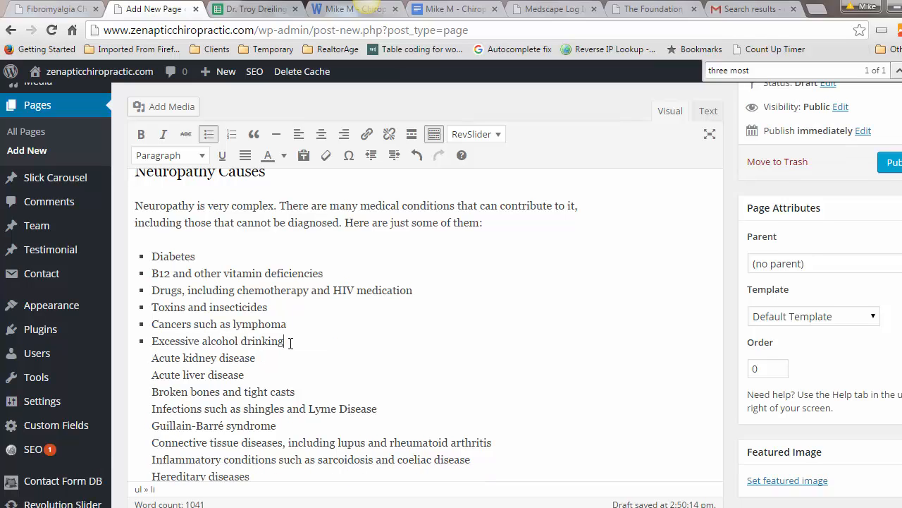
pyautogui.press('Delete')
pyautogui.press('Return')
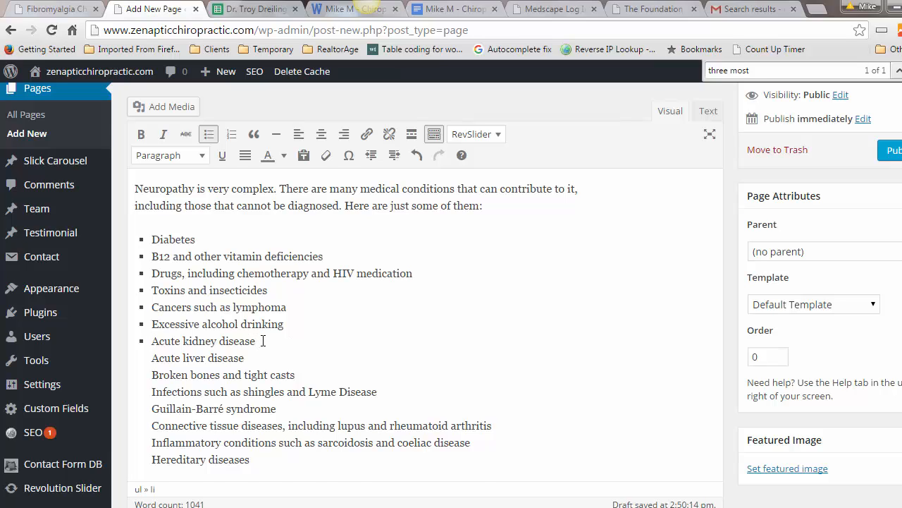
pyautogui.press('Delete')
pyautogui.press('Return')
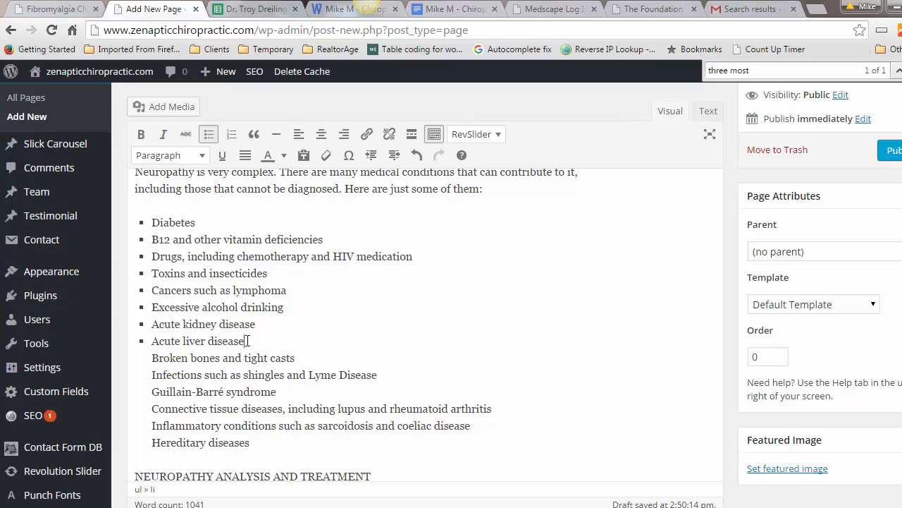
# Step: Give Broken bones, Infections, Guillain-Barré, Connective tissue, Inflammatory conditions and Hereditary diseases their own bullets
pyautogui.press('Delete')
pyautogui.press('Return')
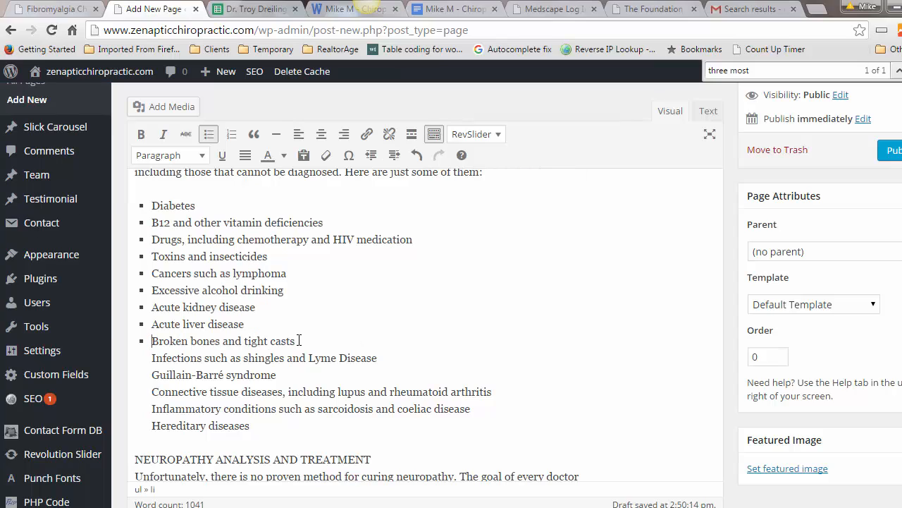
pyautogui.press('Delete')
pyautogui.press('Return')
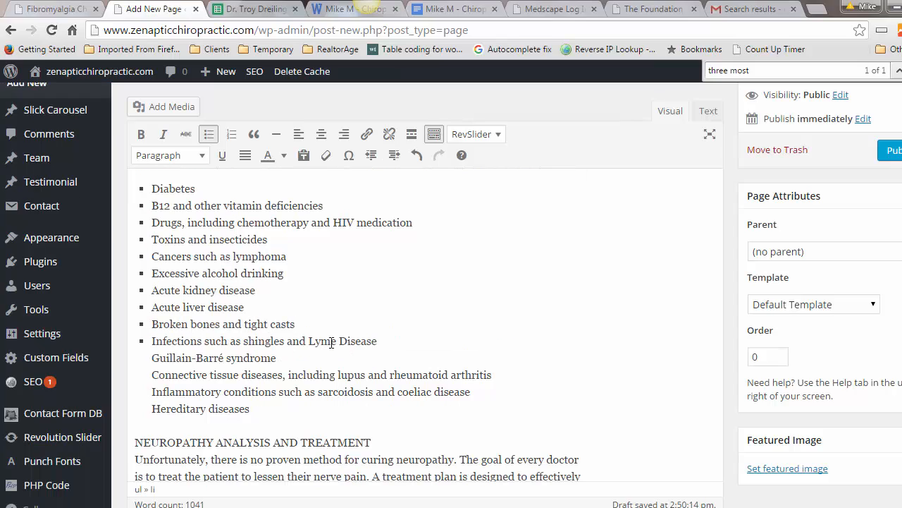
pyautogui.press('Delete')
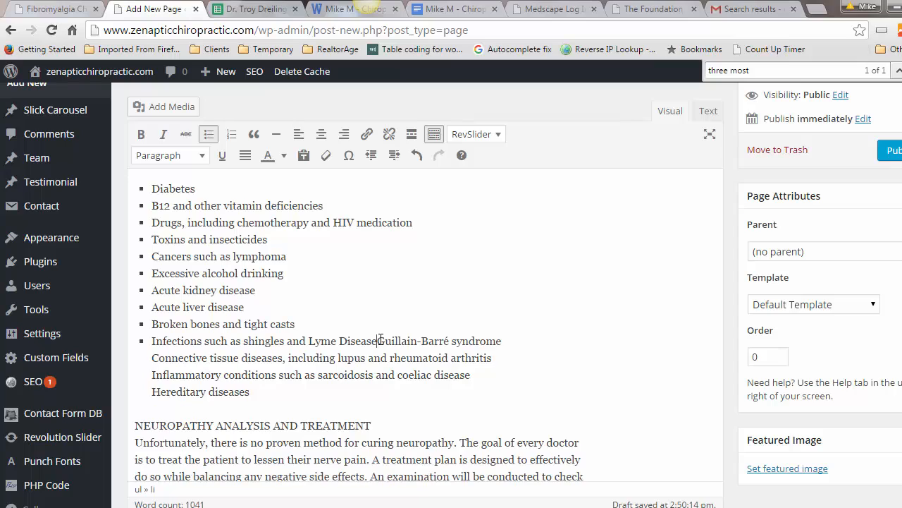
pyautogui.press('Return')
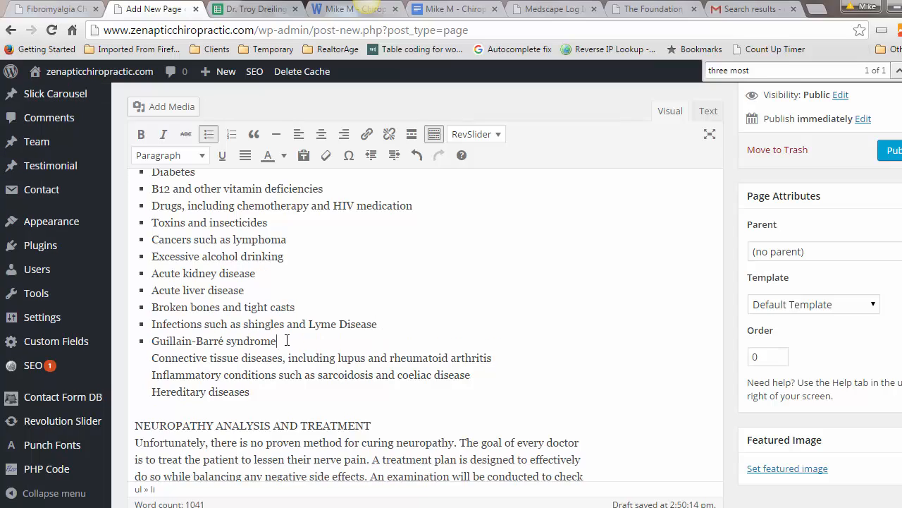
pyautogui.press('Delete')
pyautogui.press('Return')
pyautogui.press('Delete')
pyautogui.press('Return')
pyautogui.press('Delete')
pyautogui.press('Return')
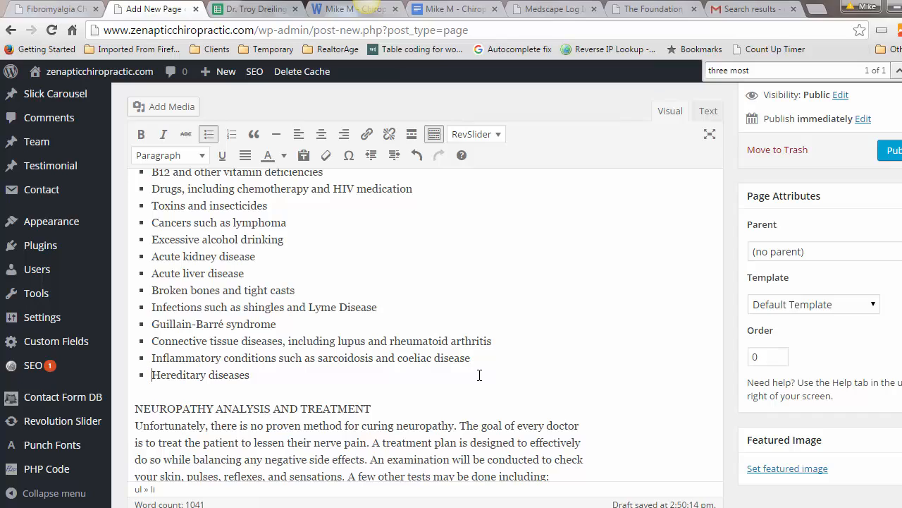
pyautogui.click(387, 410)
# Step: Make the NEUROPATHY ANALYSIS AND TREATMENT line a Heading 2, shown as 'Neuropathy Analysis And Treatment'
pyautogui.press('Return')
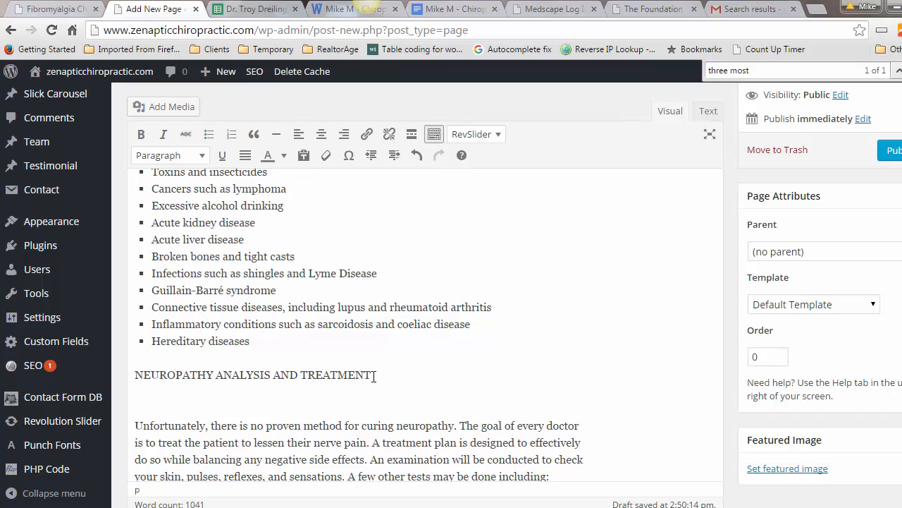
pyautogui.press('Delete')
pyautogui.moveTo(371, 375); pyautogui.dragTo(135, 374)
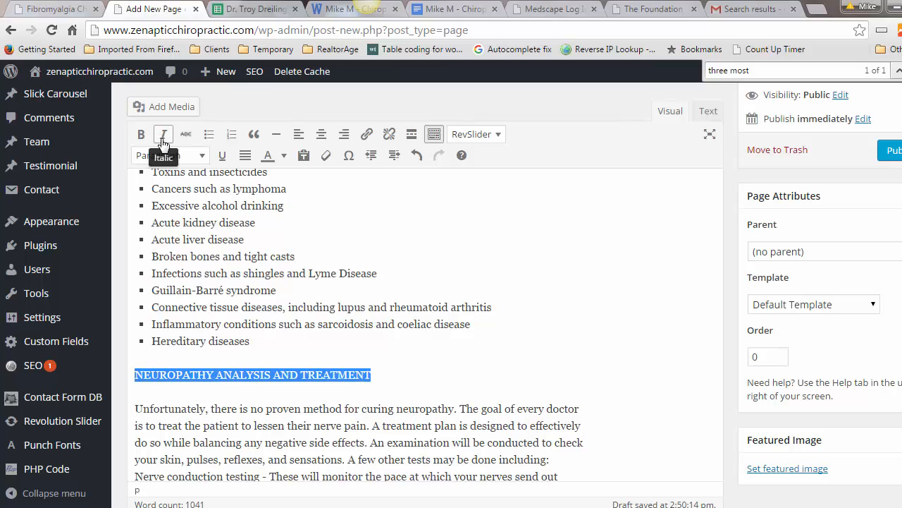
pyautogui.click(180, 155)
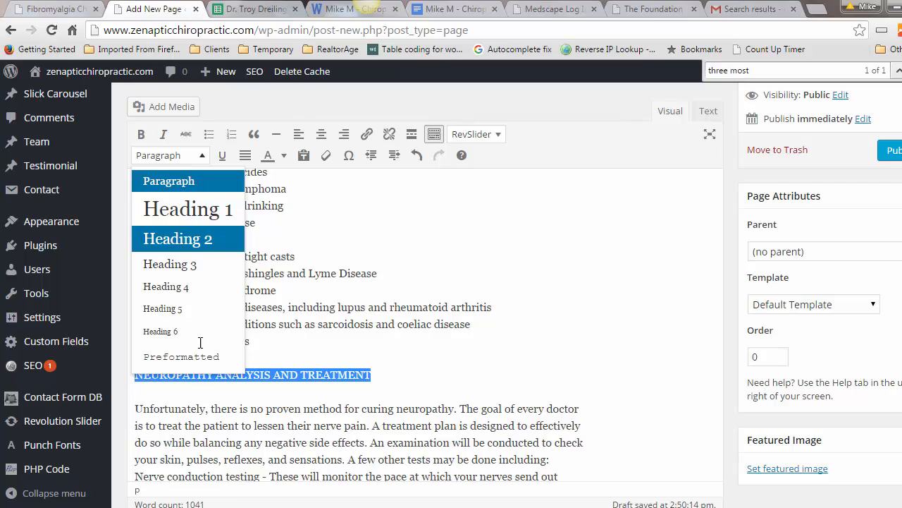
pyautogui.click(177, 240)
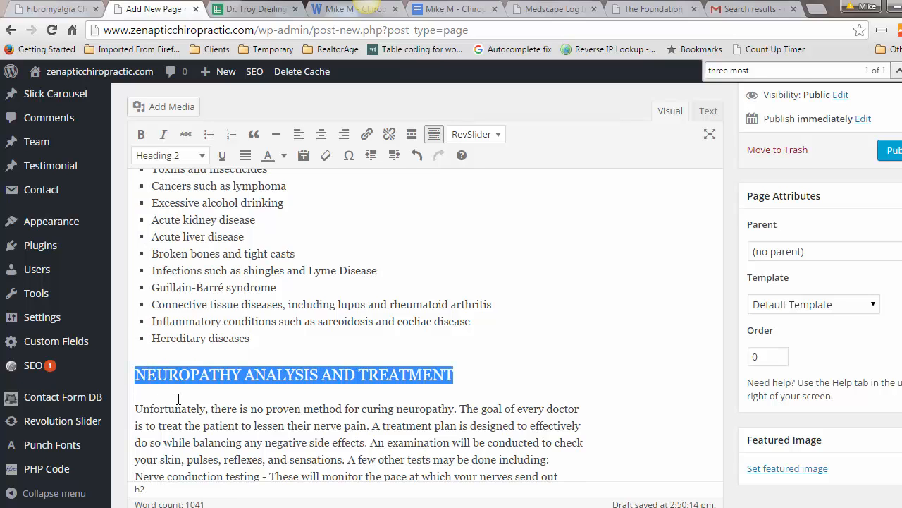
pyautogui.write('Neuropathy Analysis And Treatment')
pyautogui.scroll(-3, 222, 388)
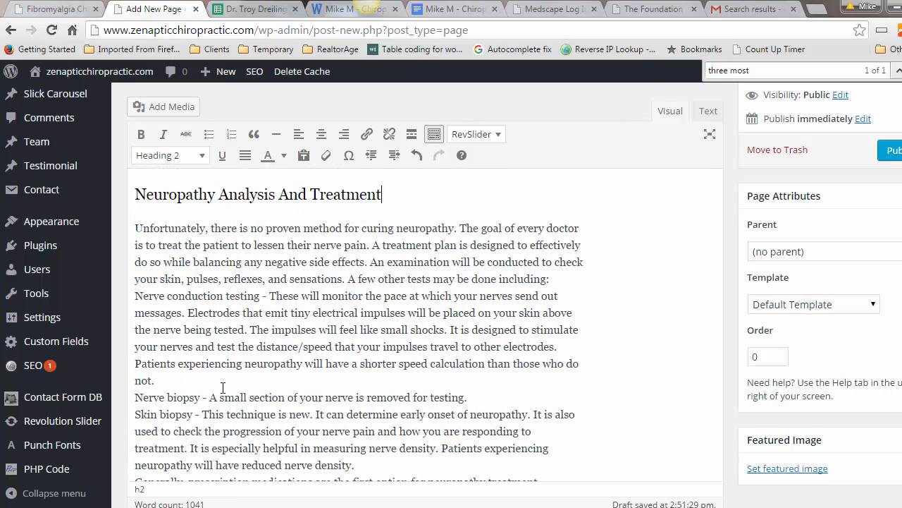
pyautogui.scroll(-4, 222, 388)
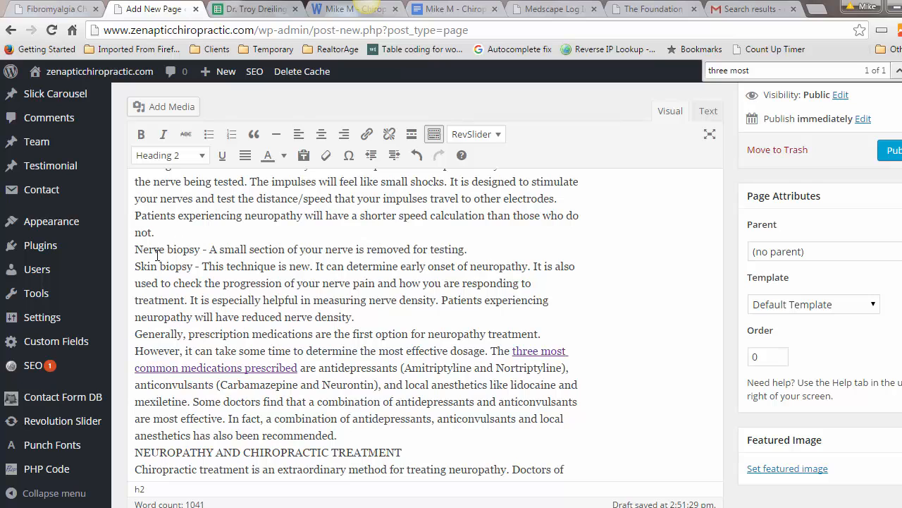
# Step: Inspect the Google Doc's Neuropathy Analysis and Treatment section and its bold-labelled bulleted tests
pyautogui.click(465, 9)
pyautogui.scroll(-2, 370, 342)
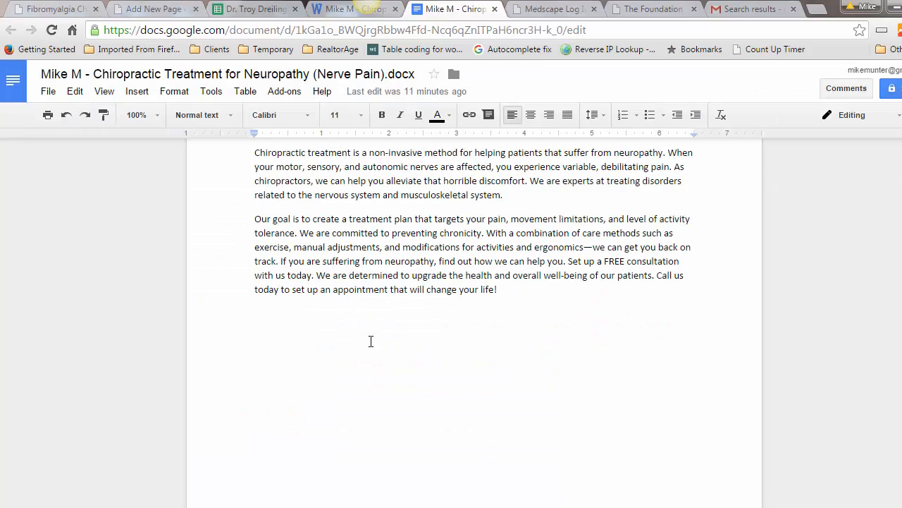
pyautogui.scroll(2, 371, 342)
pyautogui.scroll(6, 371, 342)
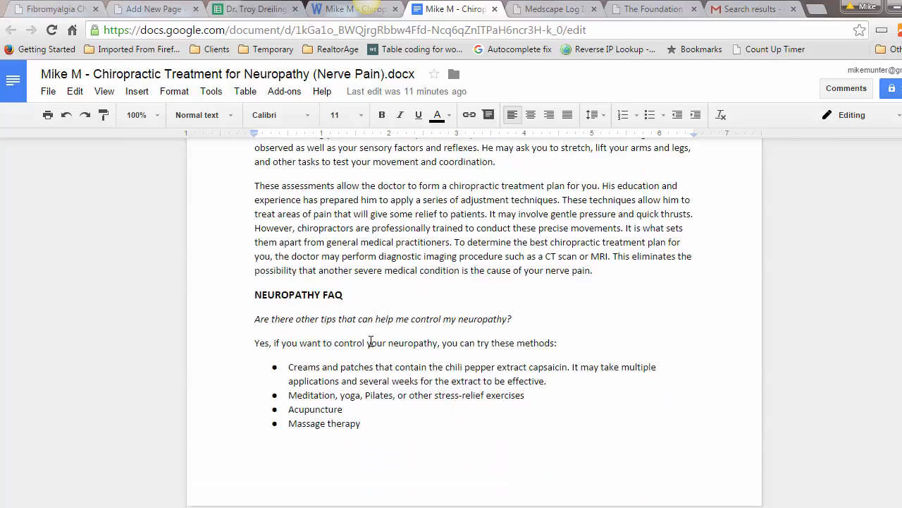
pyautogui.scroll(7, 371, 342)
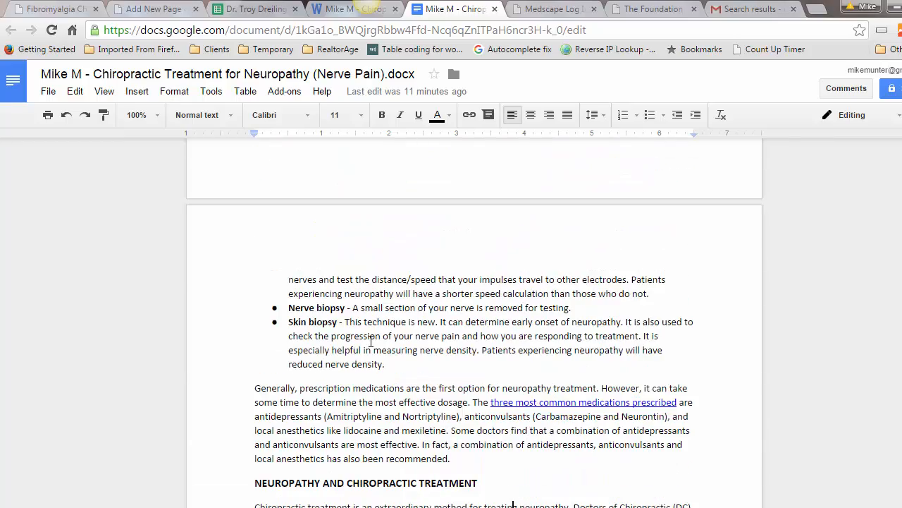
pyautogui.scroll(3, 371, 342)
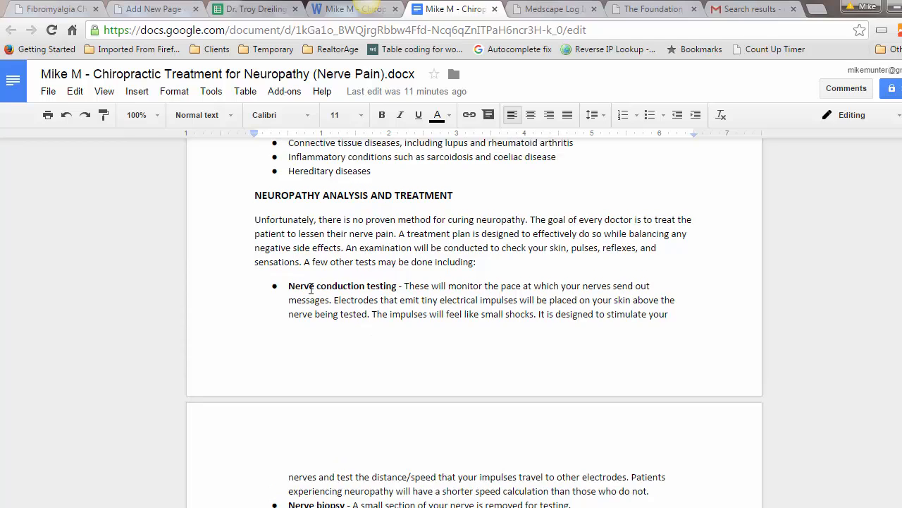
pyautogui.scroll(3, 397, 312)
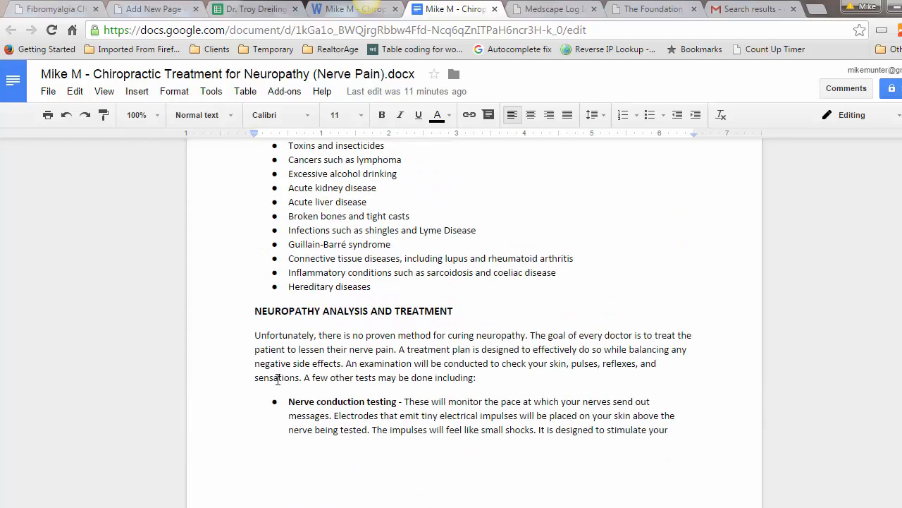
pyautogui.scroll(-2, 329, 343)
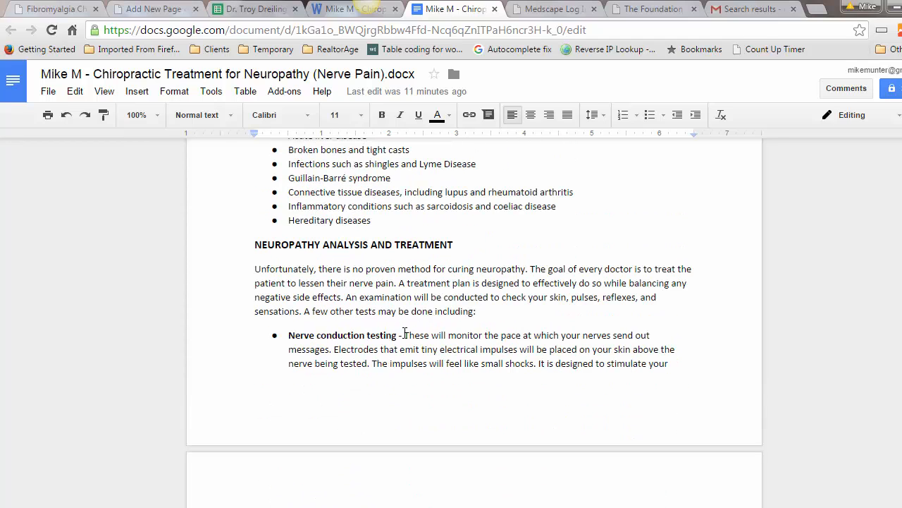
pyautogui.click(151, 17)
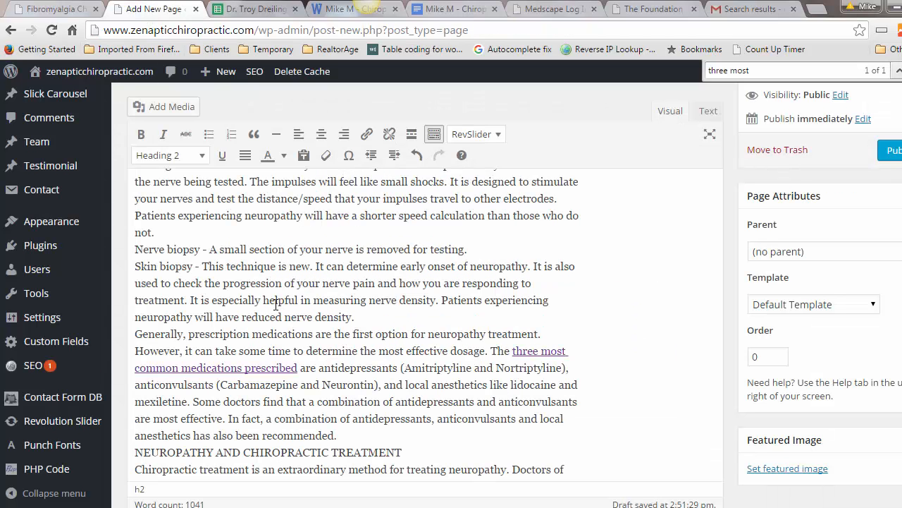
# Step: Make the Nerve biopsy line a bullet and bold its 'Nerve biopsy' label
pyautogui.click(135, 248)
pyautogui.click(209, 135)
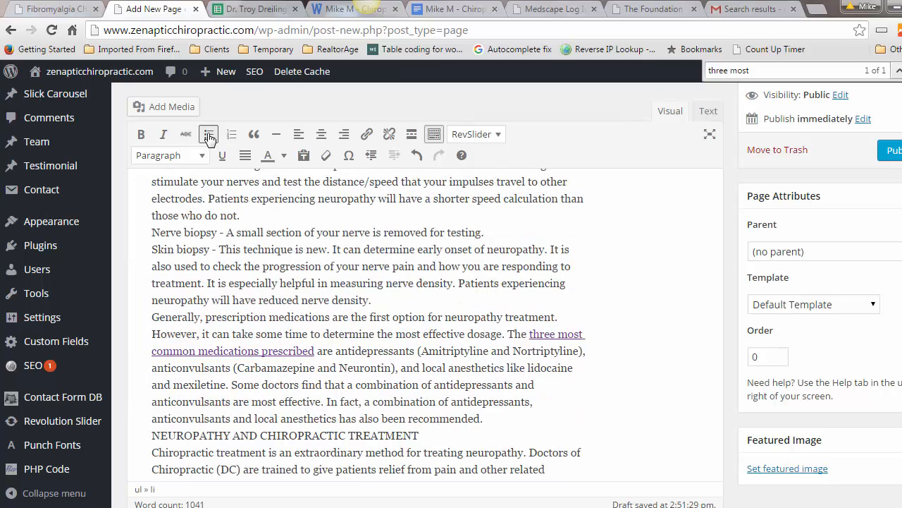
pyautogui.click(416, 156)
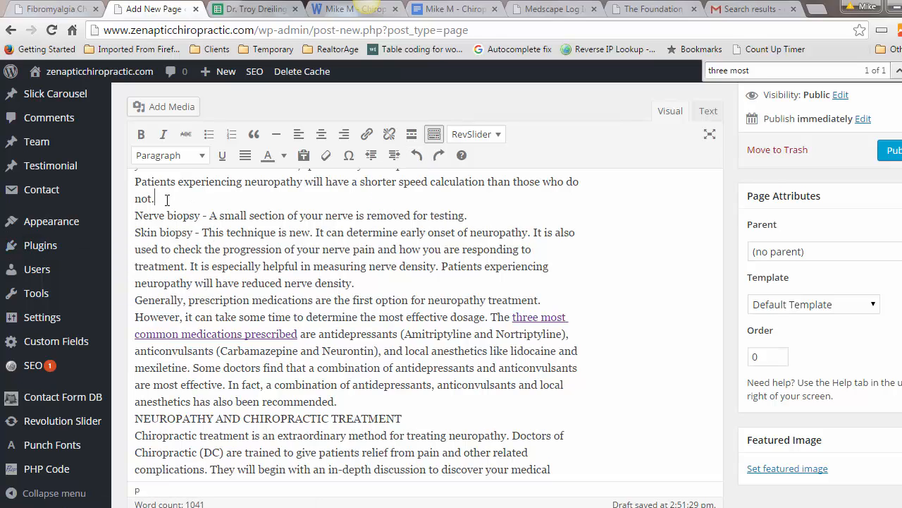
pyautogui.press('Return')
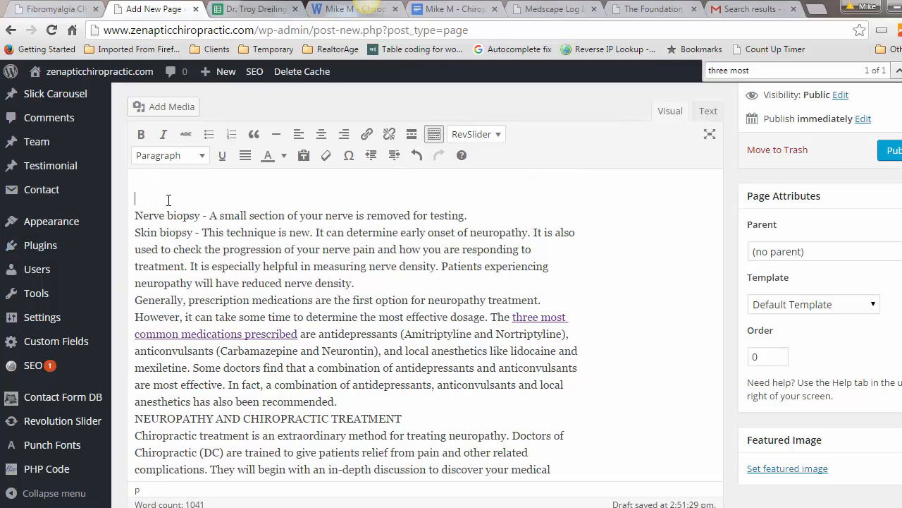
pyautogui.press('Delete')
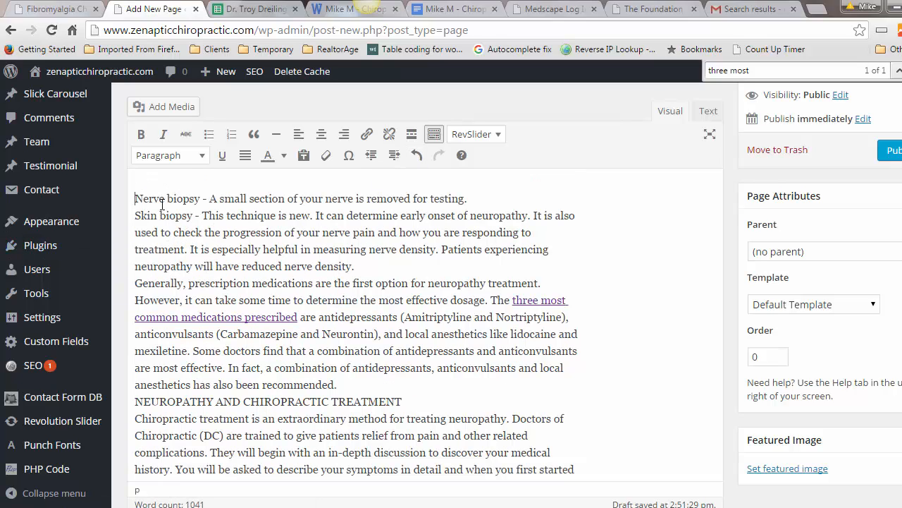
pyautogui.click(209, 135)
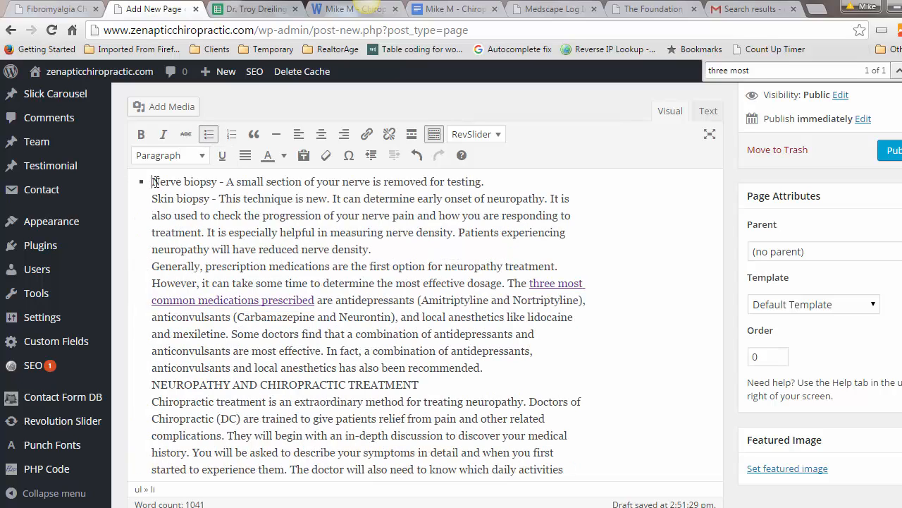
pyautogui.moveTo(153, 182); pyautogui.dragTo(217, 182)
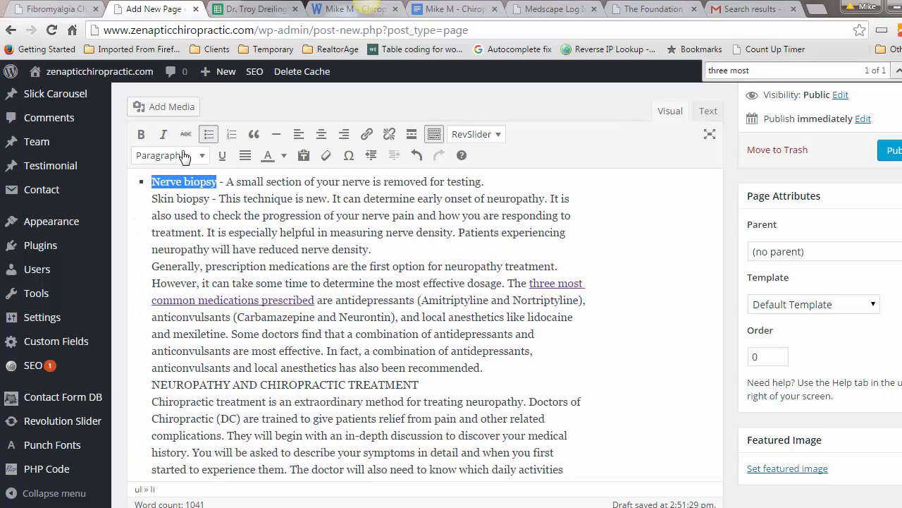
pyautogui.click(141, 134)
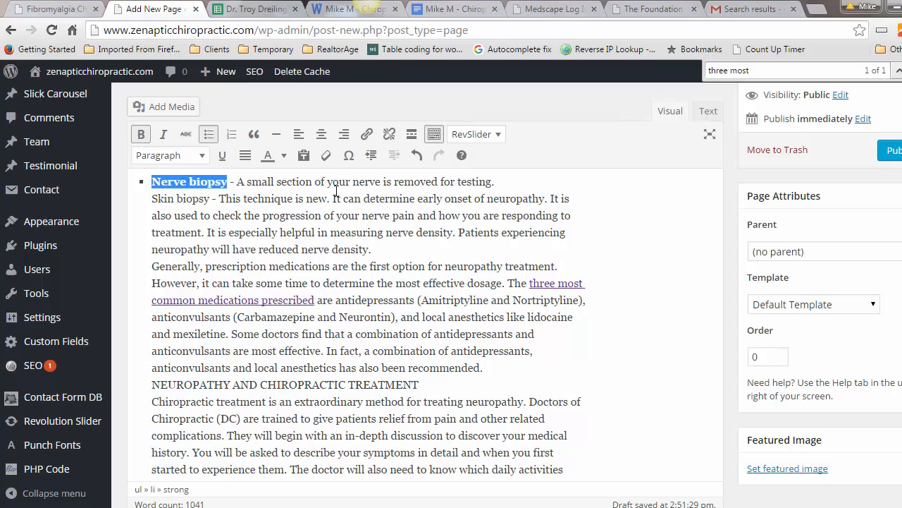
# Step: Split Skin biopsy off into its own bullet after 'testing.'
pyautogui.click(497, 183)
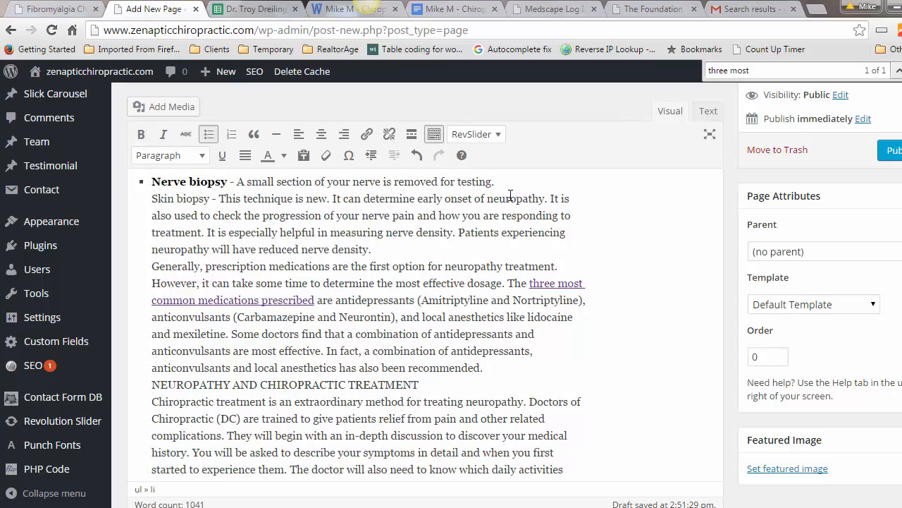
pyautogui.press('Delete')
pyautogui.press('Return')
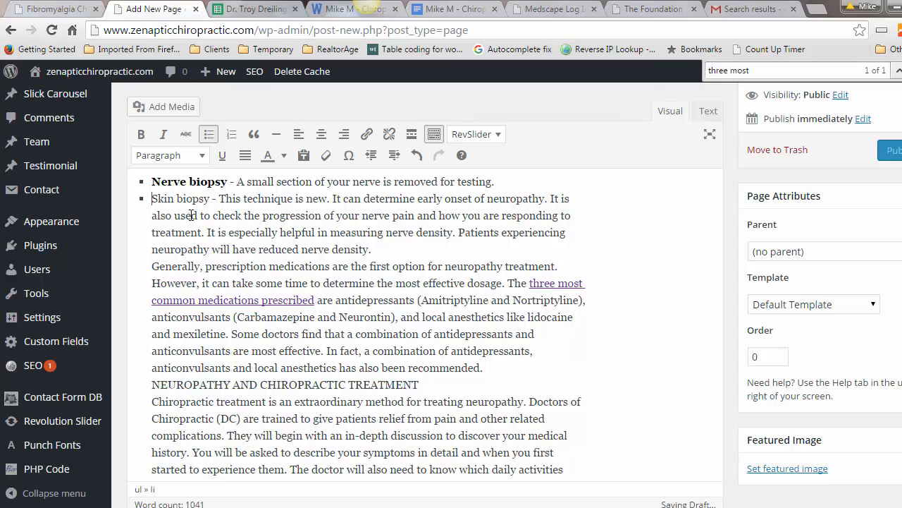
pyautogui.scroll(-1, 204, 200)
pyautogui.click(343, 285)
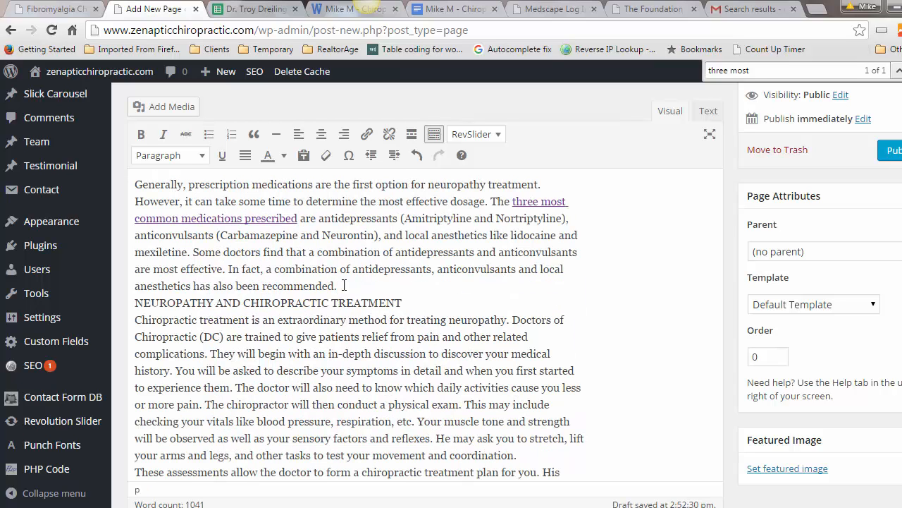
# Step: Tidy the blank lines around 'Neuropathy And Chiropractic Treatment' and make it a Heading 2
pyautogui.press('Return')
pyautogui.press('Return')
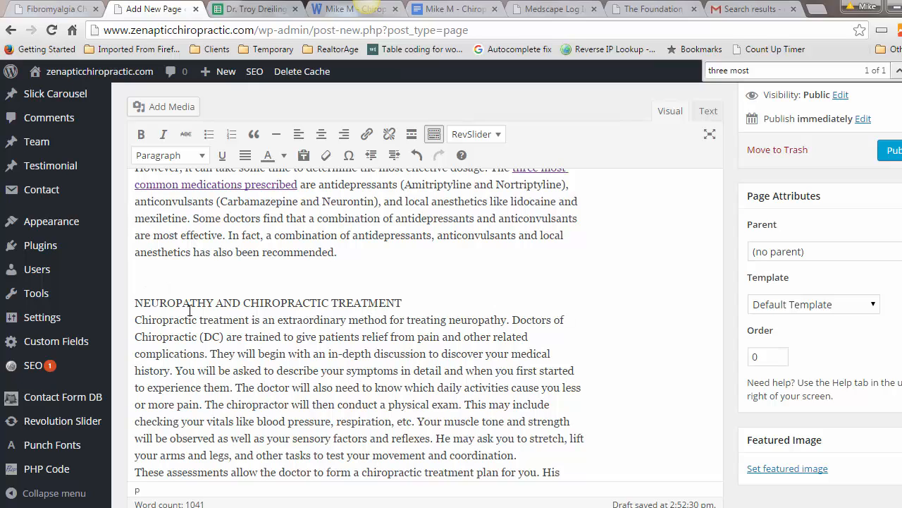
pyautogui.press('BackSpace')
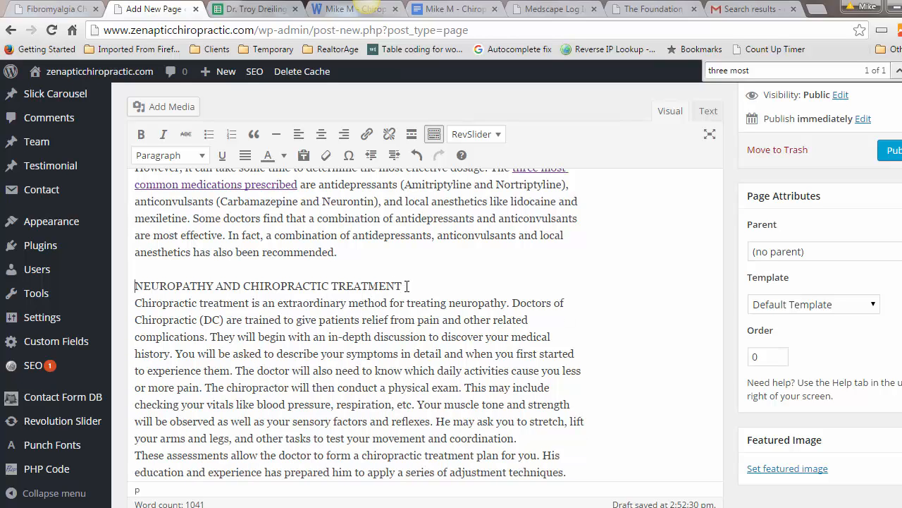
pyautogui.click(407, 286)
pyautogui.press('Return')
pyautogui.press('Return')
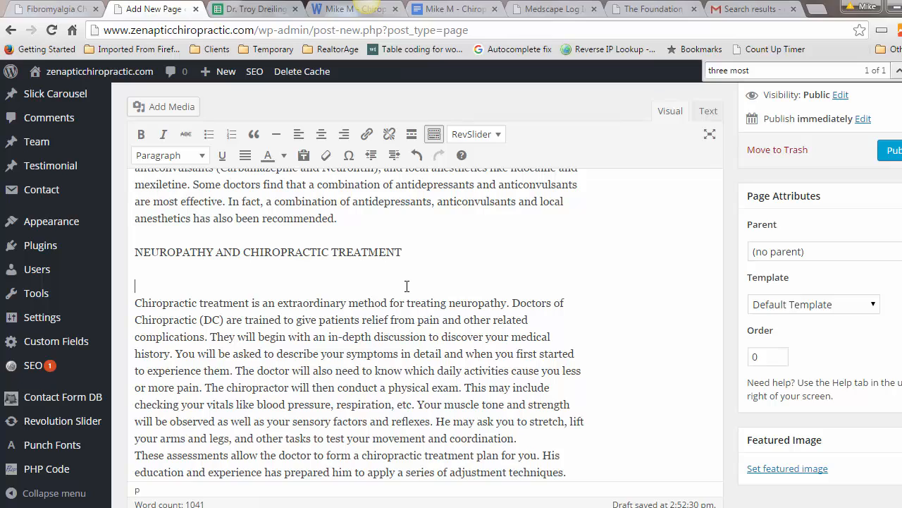
pyautogui.press('Delete')
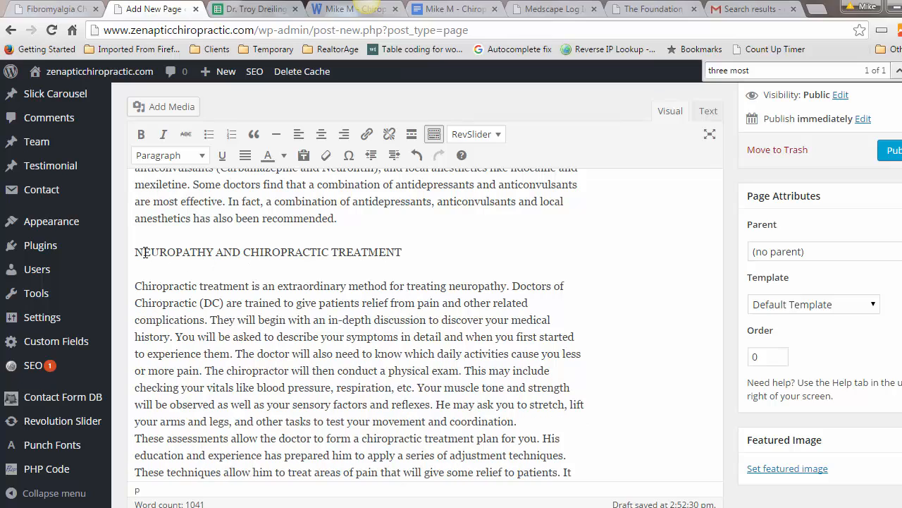
pyautogui.moveTo(337, 253); pyautogui.dragTo(136, 254)
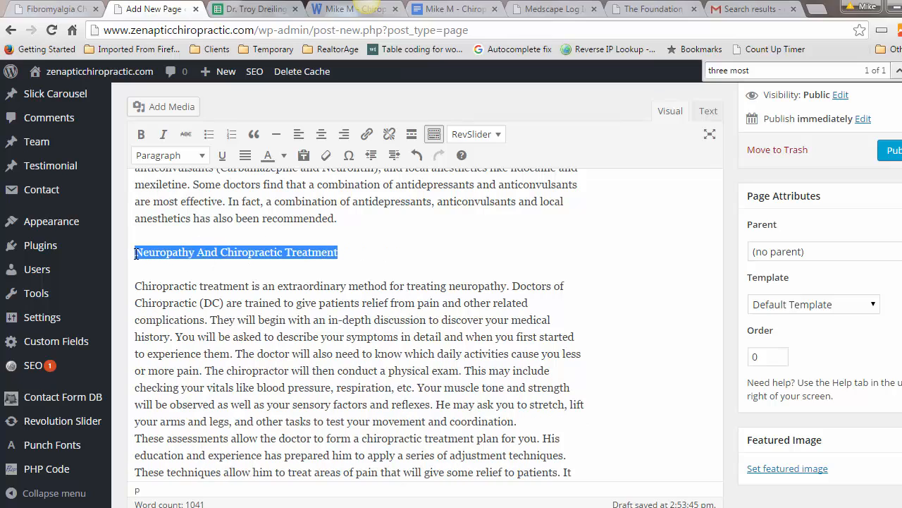
pyautogui.click(170, 156)
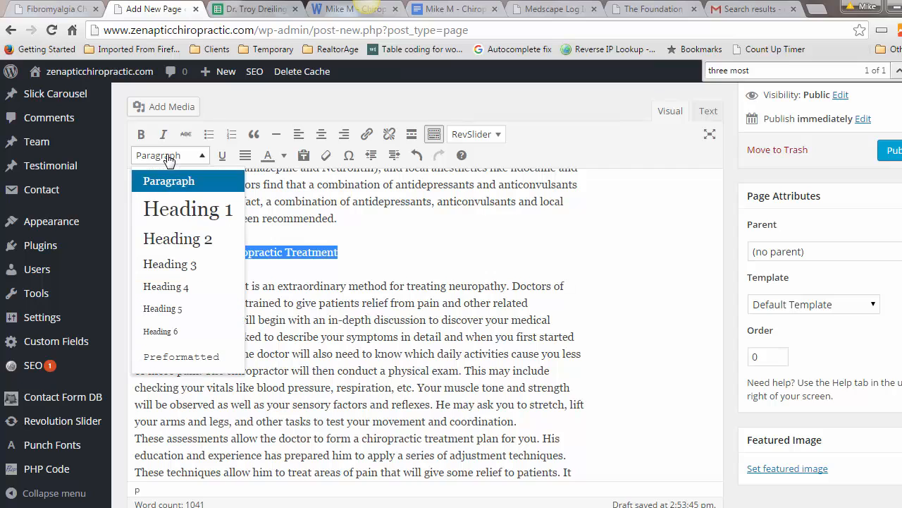
pyautogui.click(175, 238)
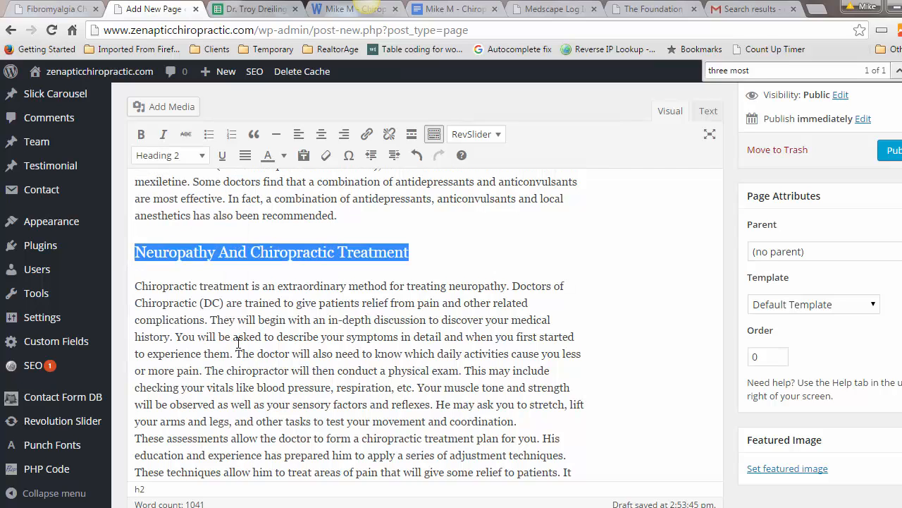
# Step: Add a blank line after the paragraph ending 'pain.', before NEUROPATHY FAQ
pyautogui.scroll(-8, 265, 367)
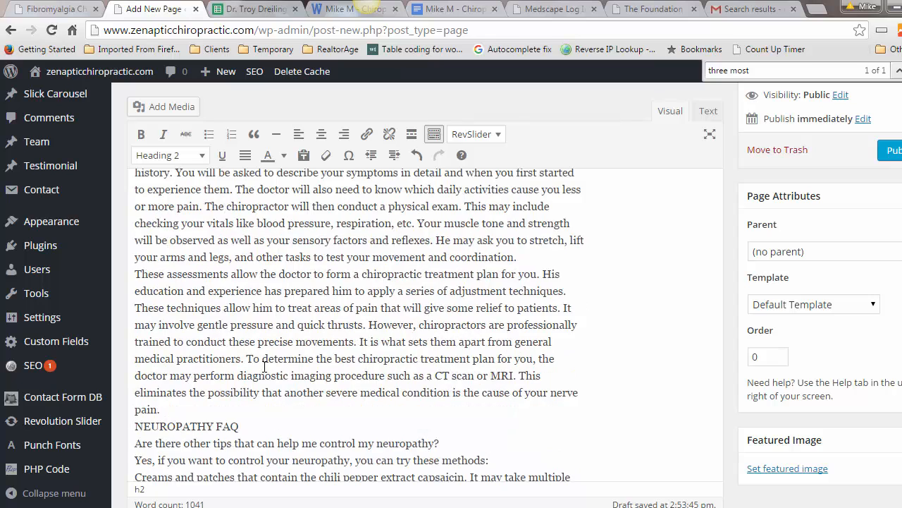
pyautogui.click(174, 297)
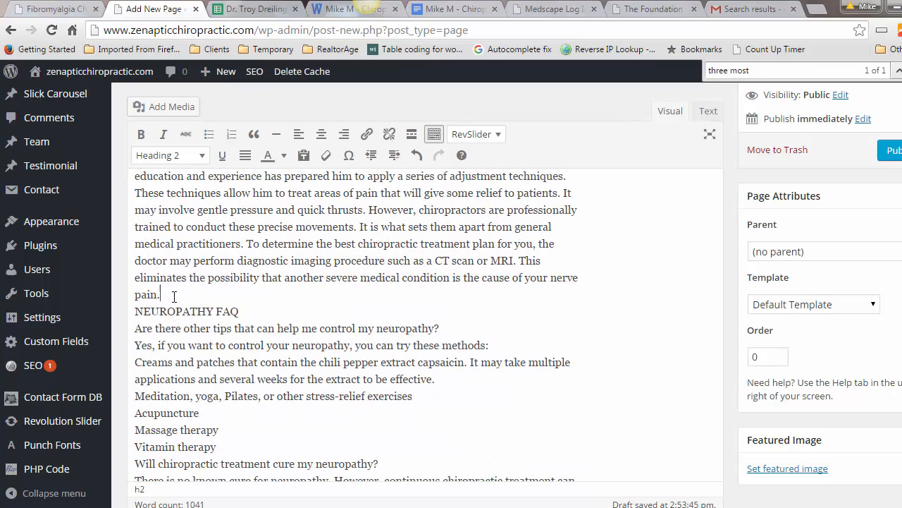
pyautogui.press('Return')
pyautogui.press('Return')
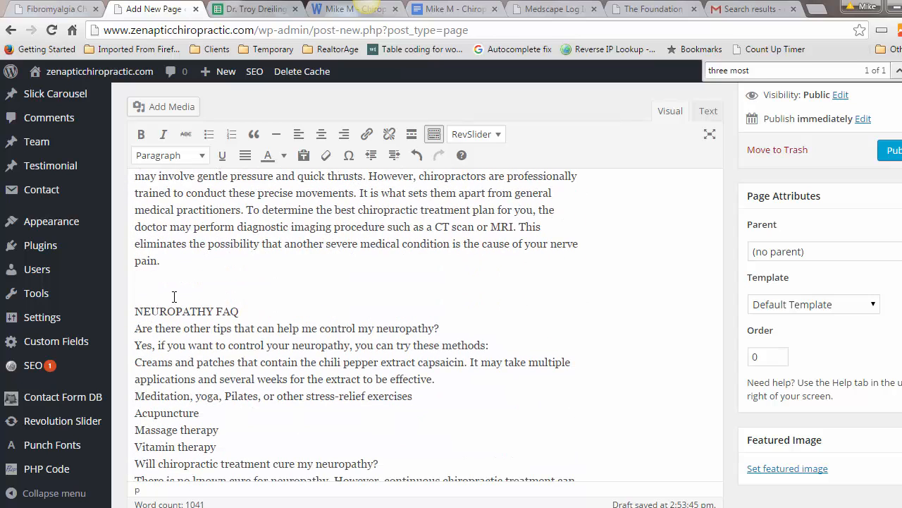
pyautogui.press('Delete')
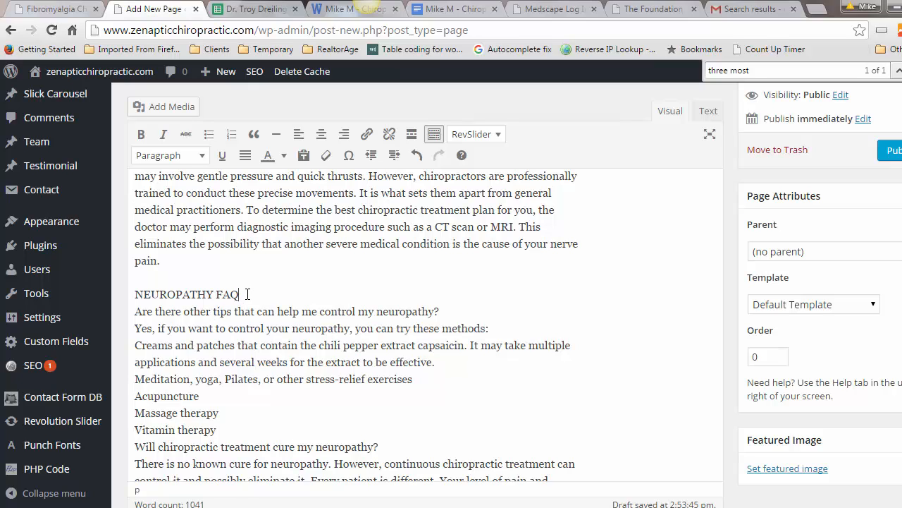
# Step: Select NEUROPATHY FAQ for Heading 2 and check the live Fibromyalgia page's formatting
pyautogui.moveTo(248, 294); pyautogui.dragTo(440, 294)
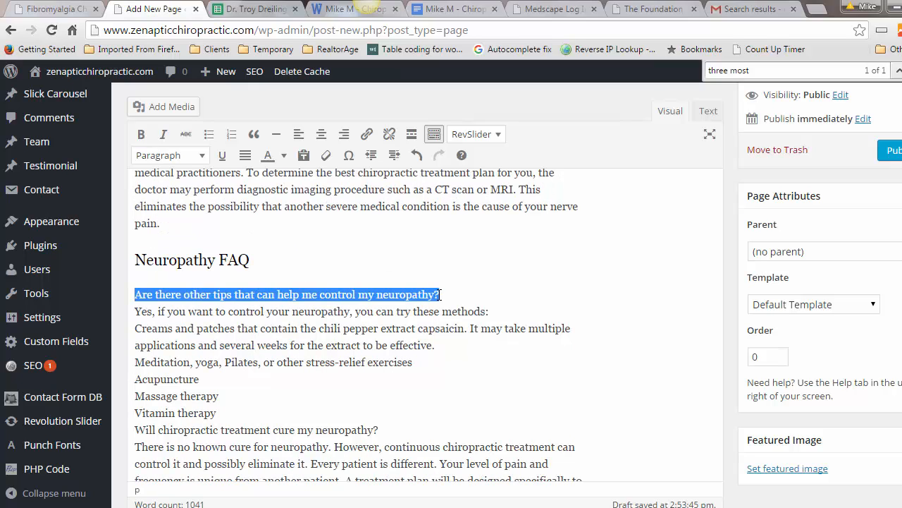
pyautogui.click(48, 9)
pyautogui.scroll(-10, 218, 410)
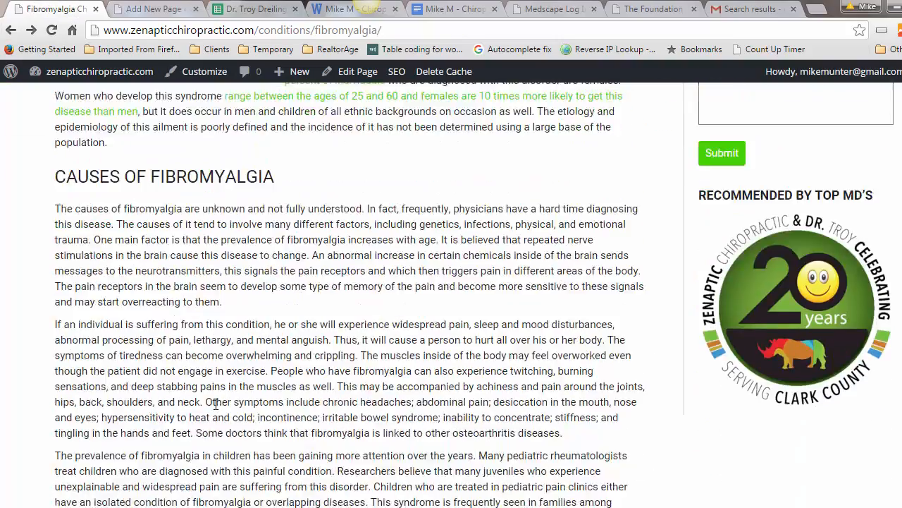
pyautogui.scroll(-7, 217, 410)
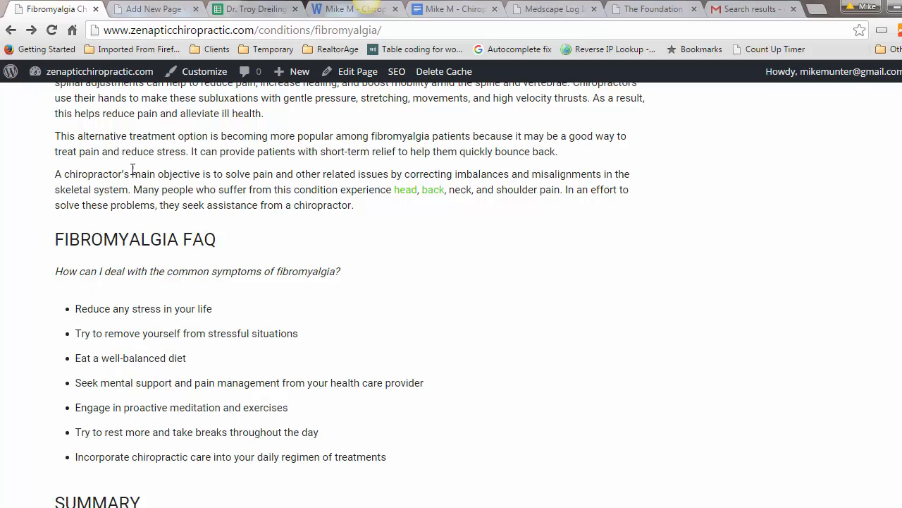
# Step: Back in the editor, italicize the first FAQ question
pyautogui.click(148, 10)
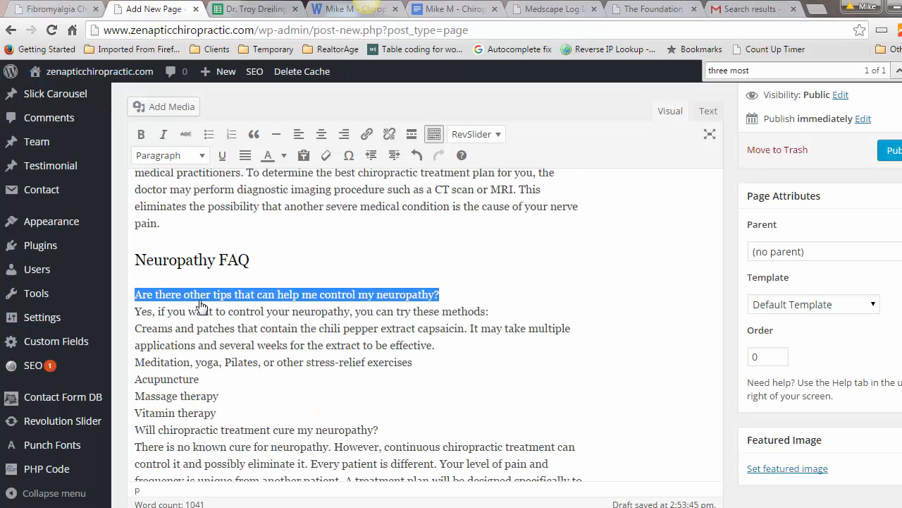
pyautogui.click(163, 135)
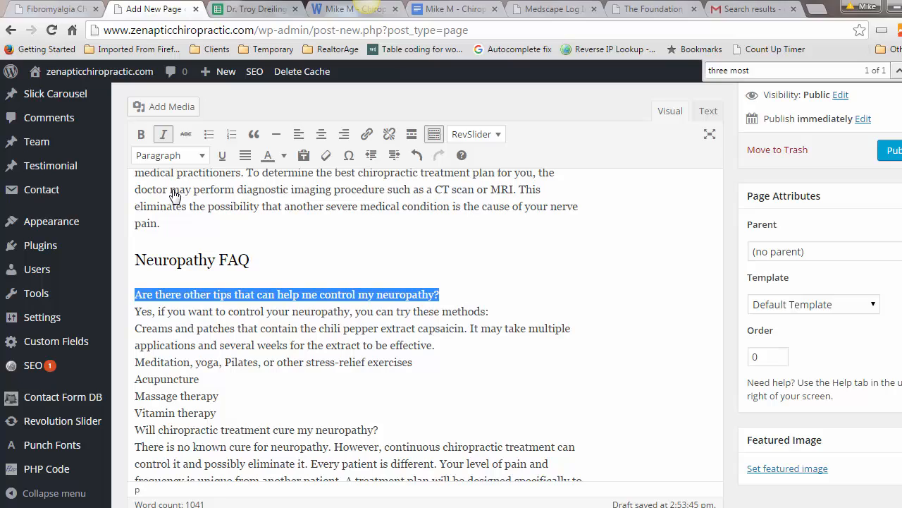
pyautogui.click(135, 311)
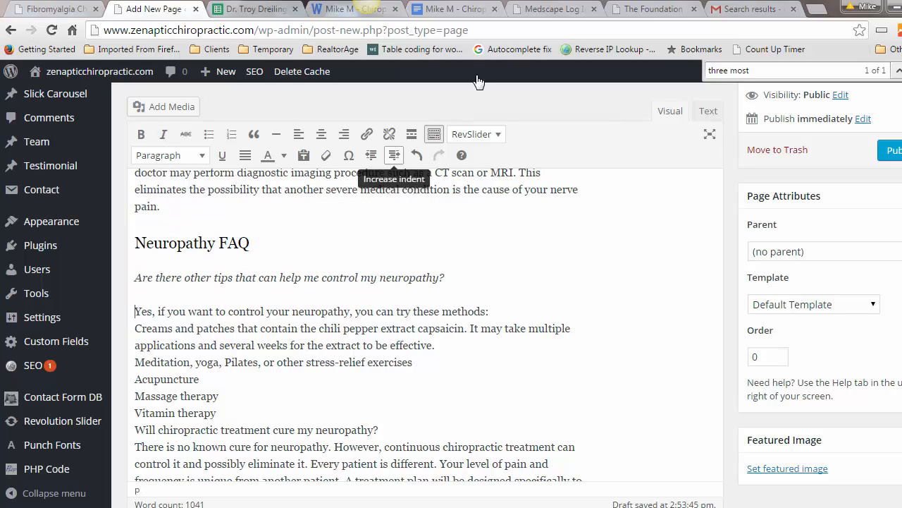
pyautogui.click(455, 9)
pyautogui.scroll(-4, 375, 473)
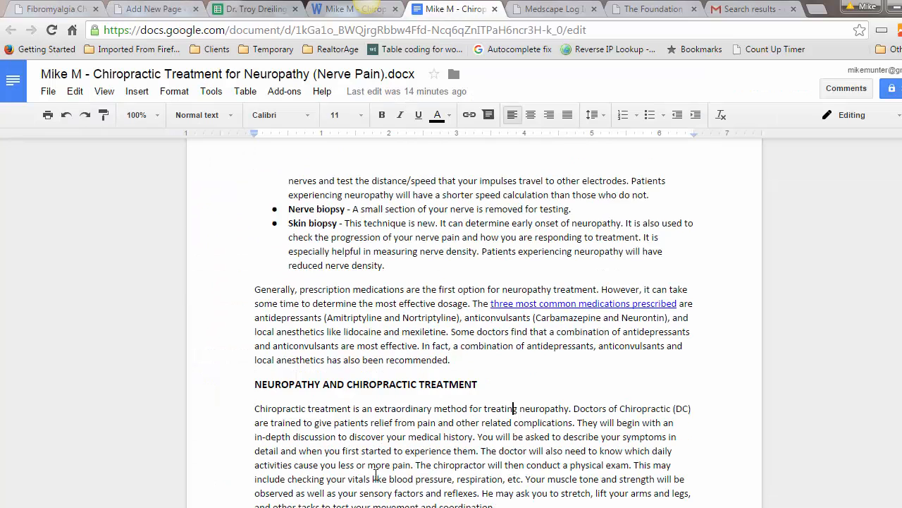
pyautogui.scroll(-4, 376, 473)
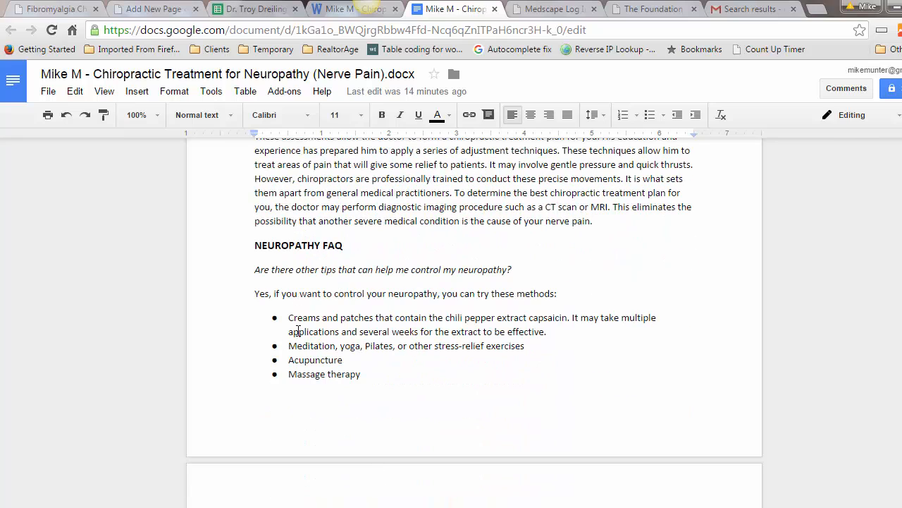
pyautogui.click(152, 9)
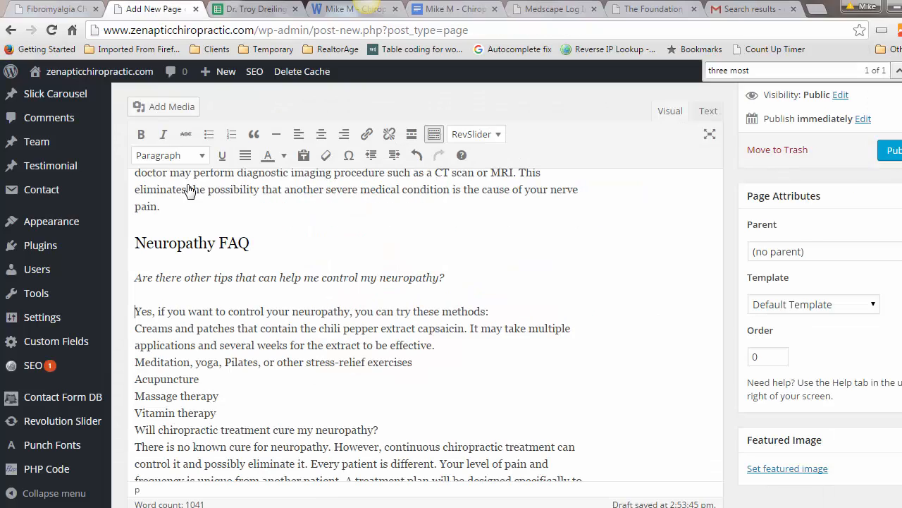
# Step: Bullet the five neuropathy control methods starting at 'Creams' and italicize the second FAQ question
pyautogui.click(137, 328)
pyautogui.press('Return')
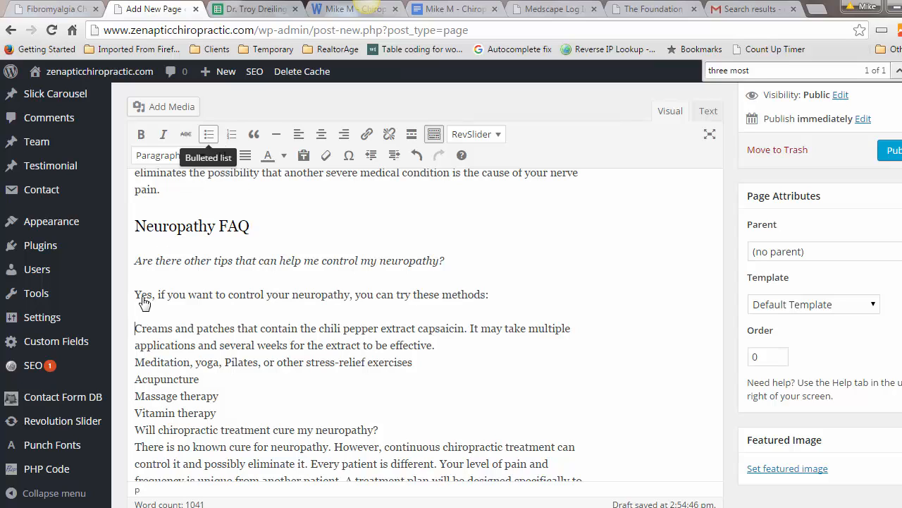
pyautogui.click(210, 134)
pyautogui.moveTo(135, 344); pyautogui.dragTo(399, 345)
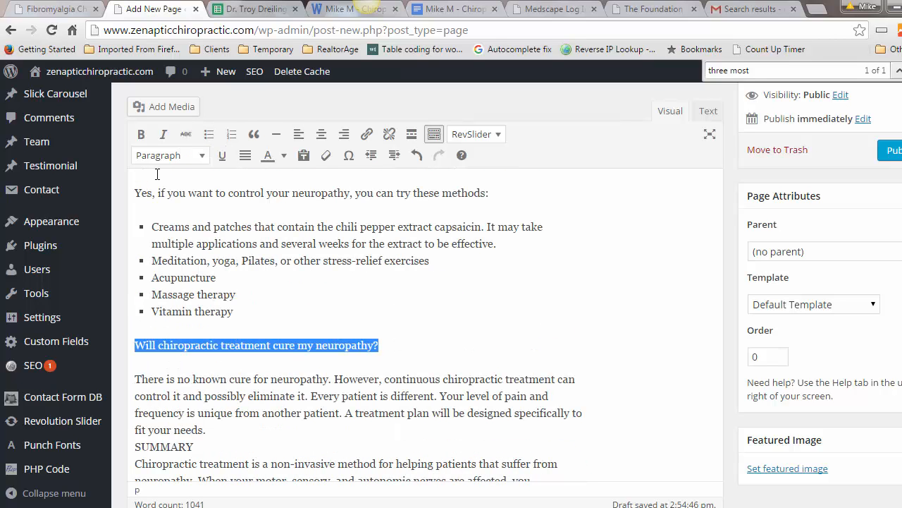
pyautogui.click(163, 134)
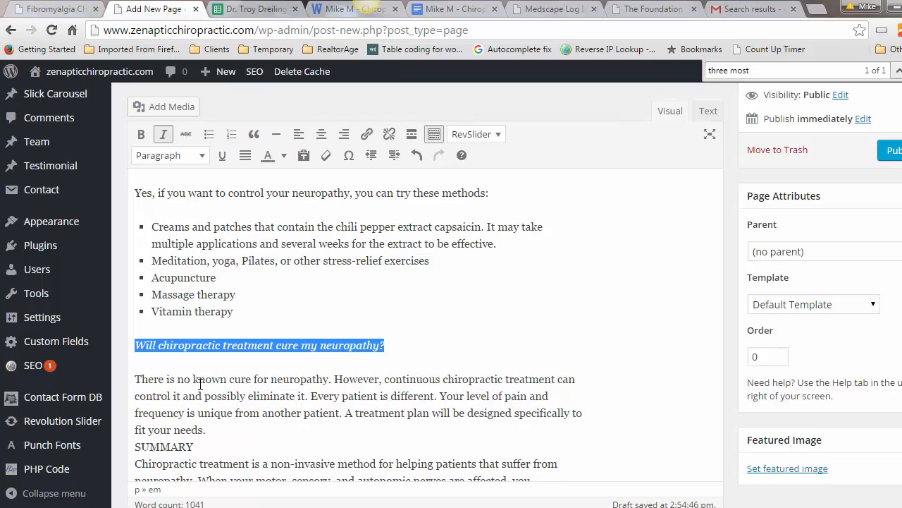
# Step: Put blank lines before and after the SUMMARY heading
pyautogui.click(209, 430)
pyautogui.press('Return')
pyautogui.scroll(-4, 215, 431)
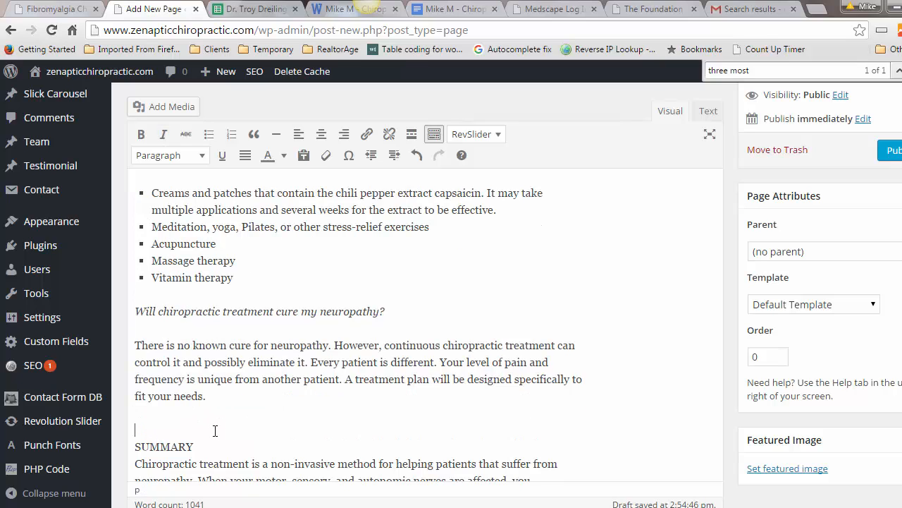
pyautogui.press('Delete')
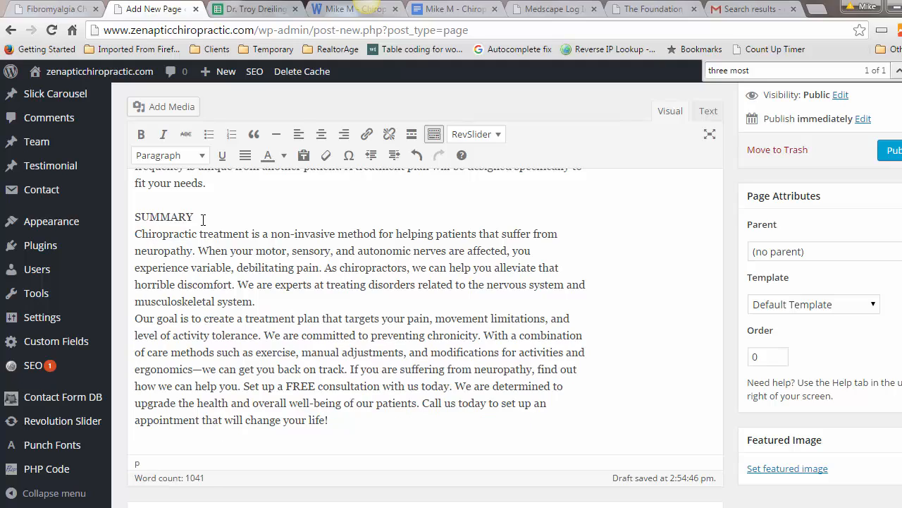
pyautogui.click(203, 220)
pyautogui.press('Return')
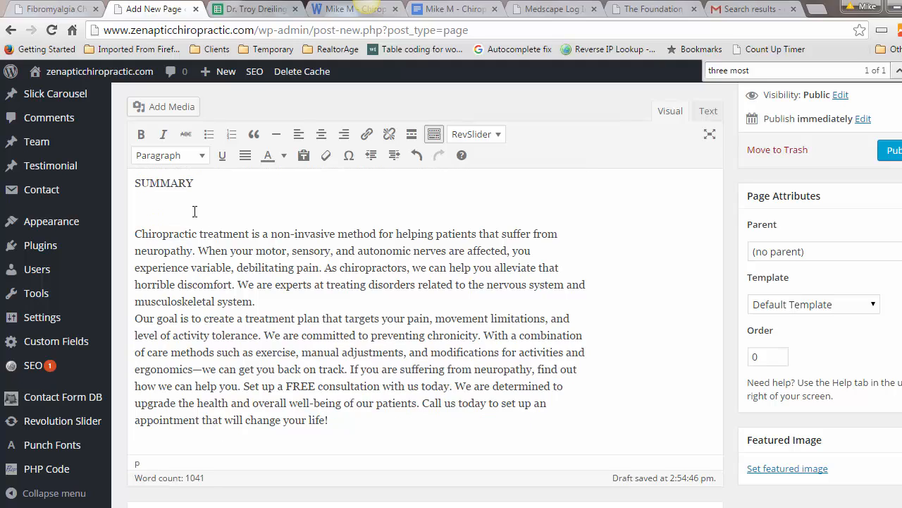
# Step: Retype SUMMARY as 'Summary' and make it a Heading 2
pyautogui.press('BackSpace')
pyautogui.moveTo(196, 182); pyautogui.dragTo(139, 179)
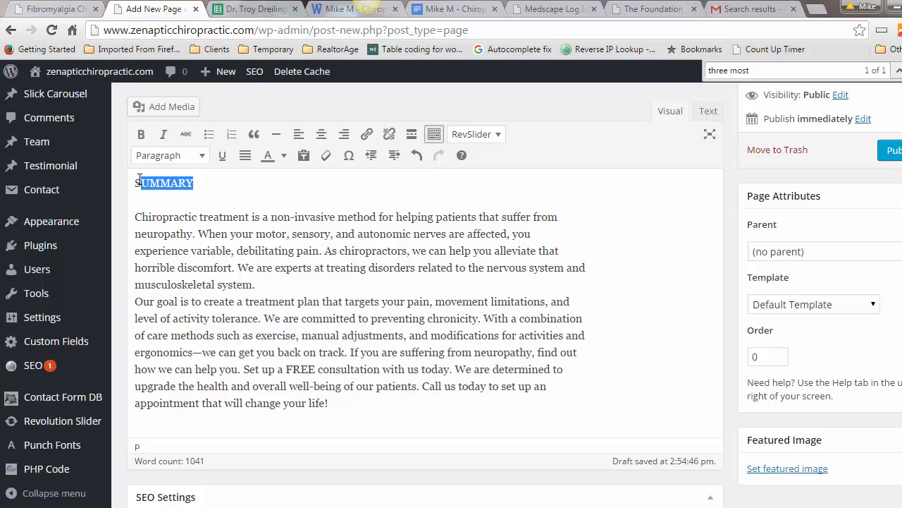
pyautogui.write('ummary')
pyautogui.doubleClick(140, 180)
pyautogui.click(162, 156)
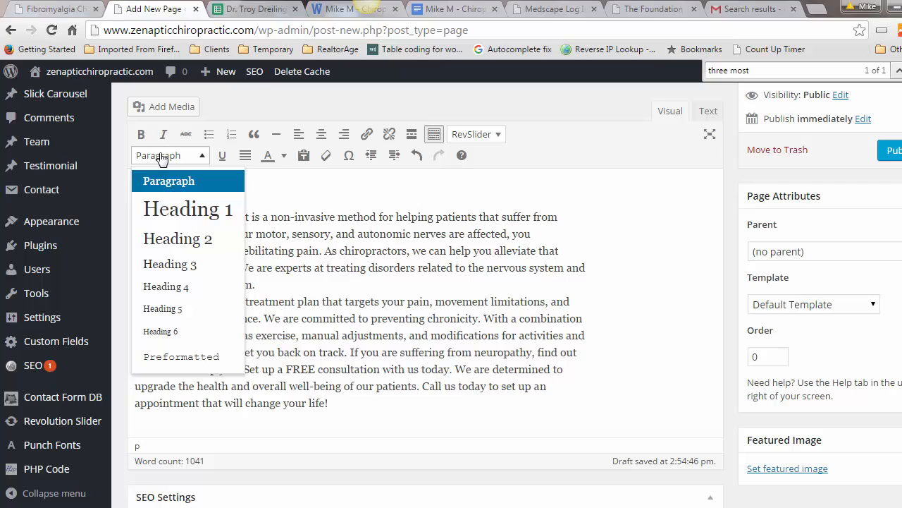
pyautogui.click(166, 240)
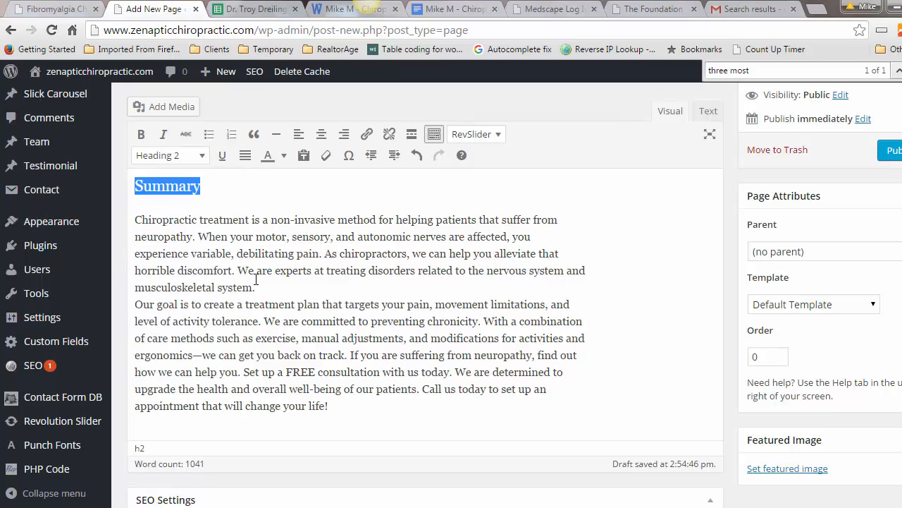
# Step: Break the summary text after 'musculoskeletal system.' into two paragraphs
pyautogui.scroll(5, 256, 279)
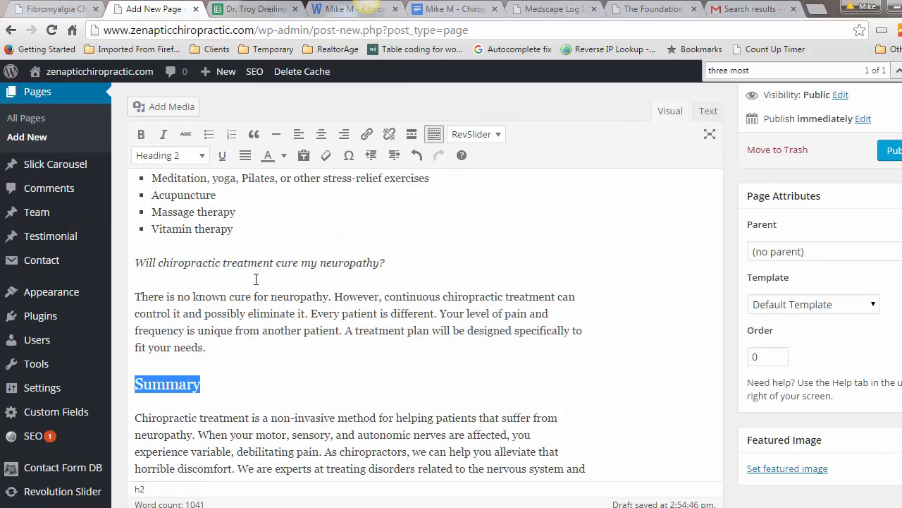
pyautogui.scroll(-3, 256, 279)
pyautogui.click(263, 353)
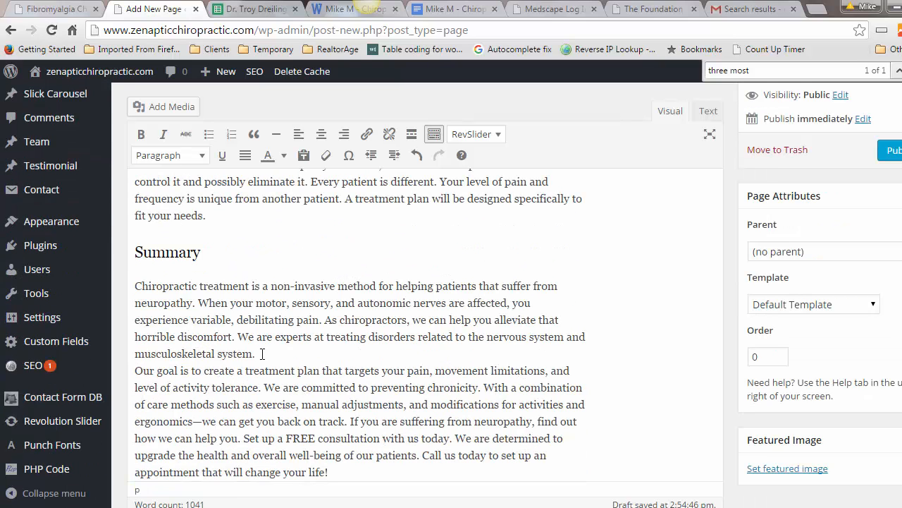
pyautogui.press('Return')
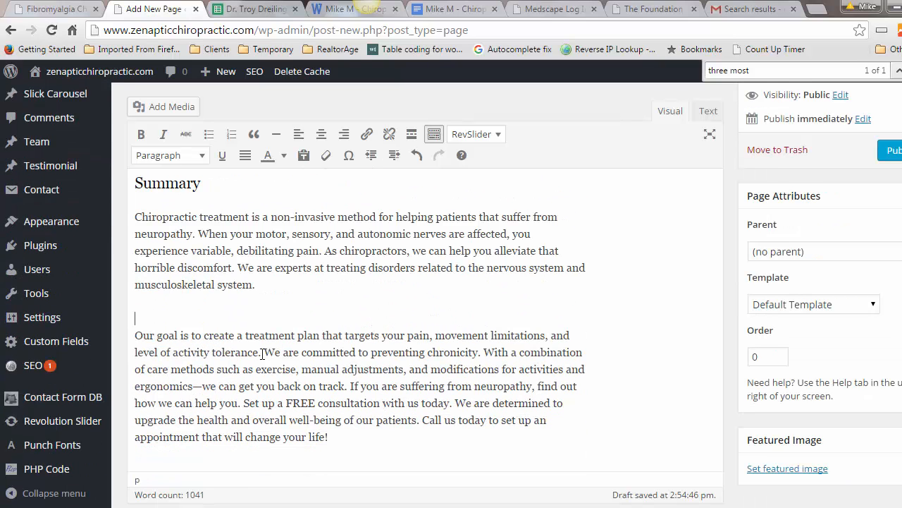
pyautogui.press('BackSpace')
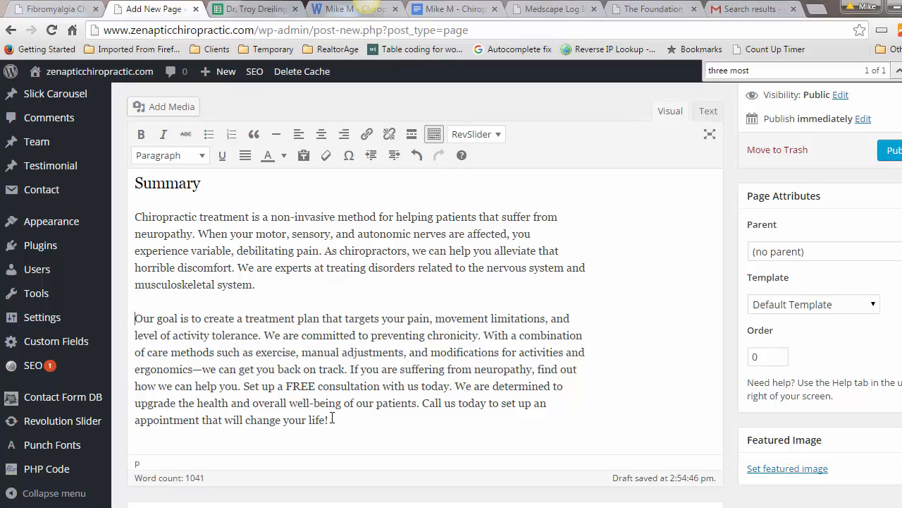
pyautogui.scroll(15, 332, 418)
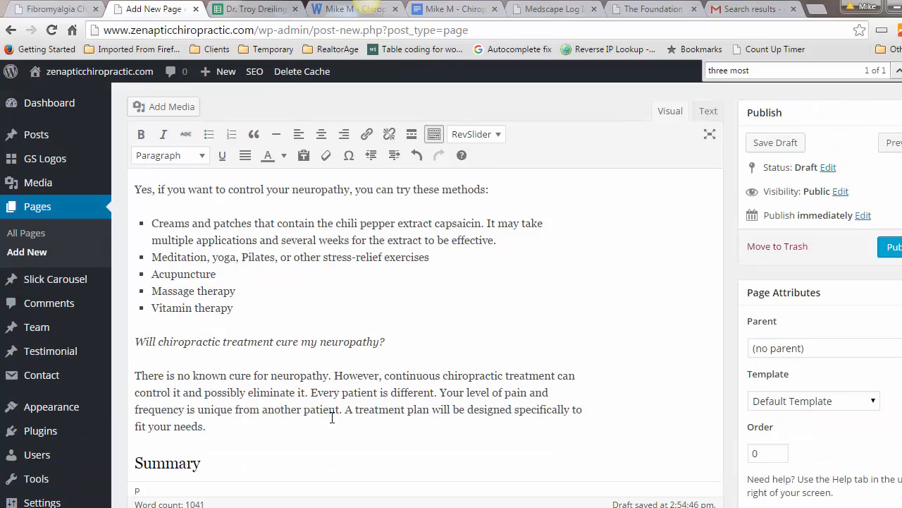
# Step: Move the 'Approximately more than 20 million Americans' sentence into its own intro paragraph, then review the page
pyautogui.scroll(15, 332, 418)
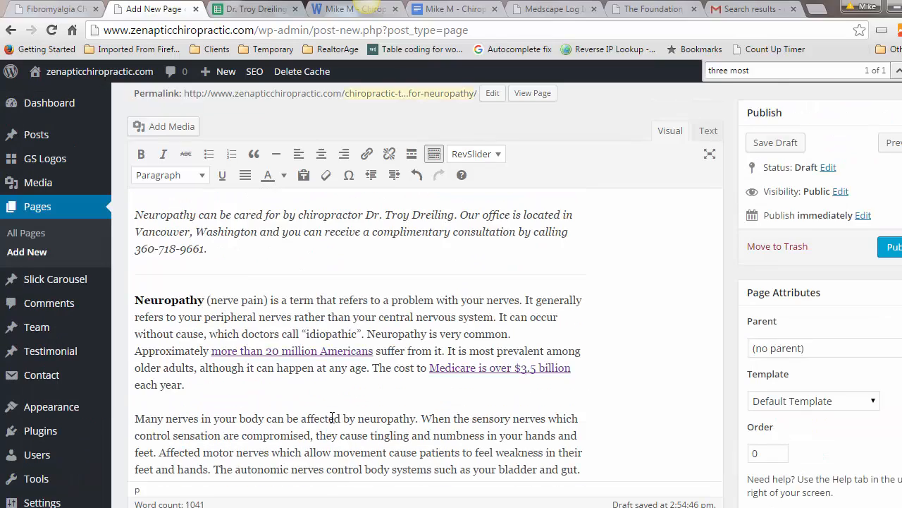
pyautogui.scroll(-5, 343, 391)
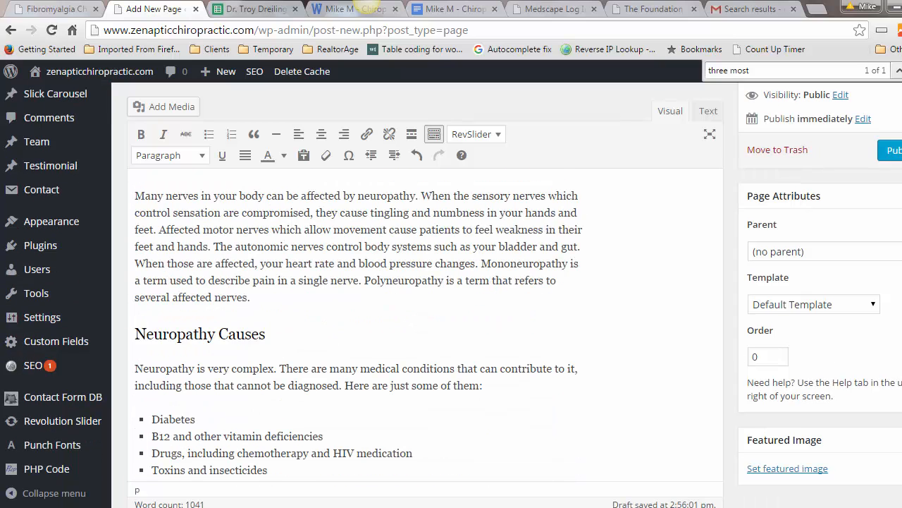
pyautogui.scroll(3, 423, 324)
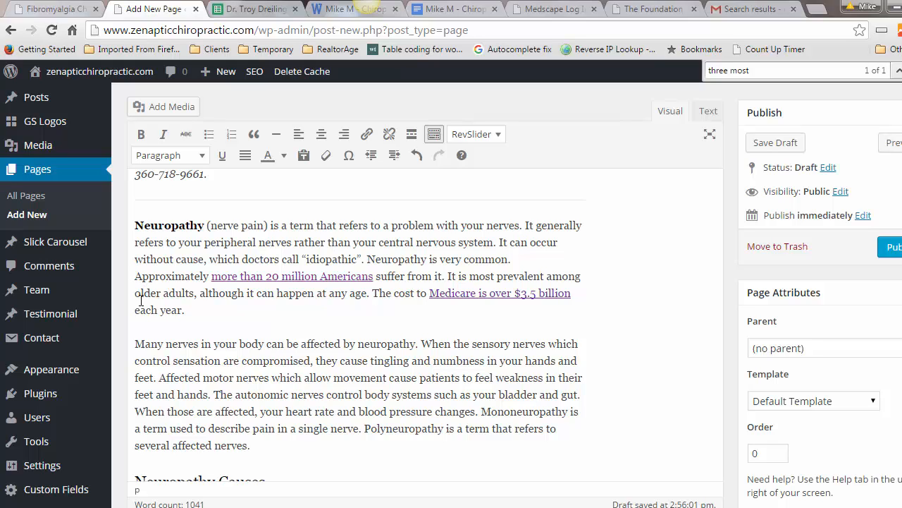
pyautogui.click(136, 276)
pyautogui.press('Return')
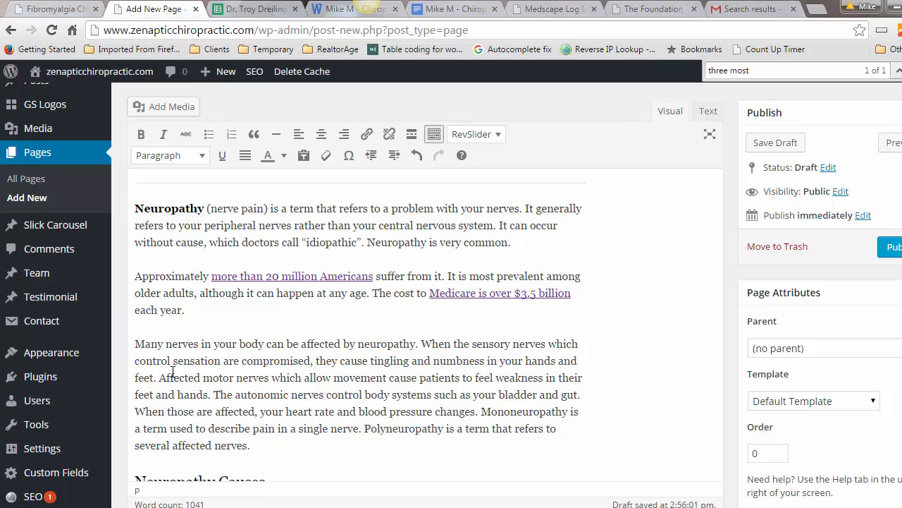
pyautogui.scroll(-1, 172, 372)
pyautogui.scroll(-3, 172, 371)
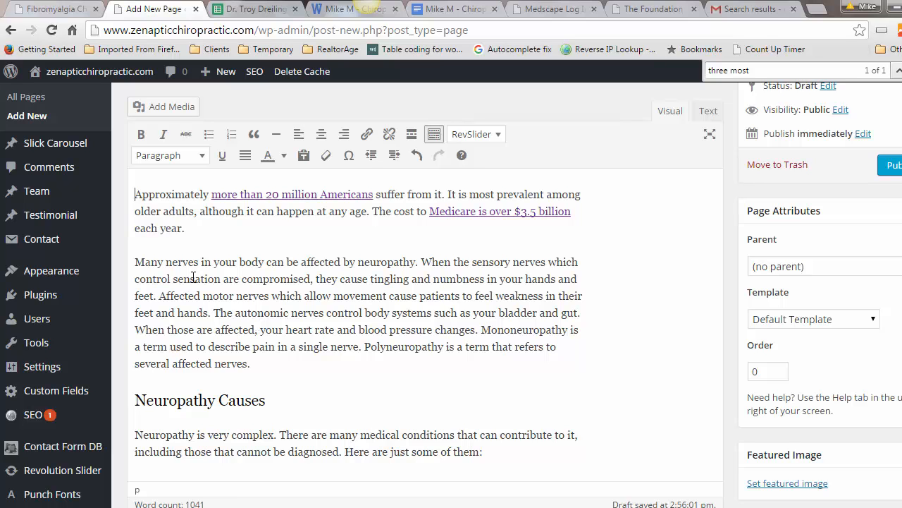
pyautogui.scroll(-10, 348, 260)
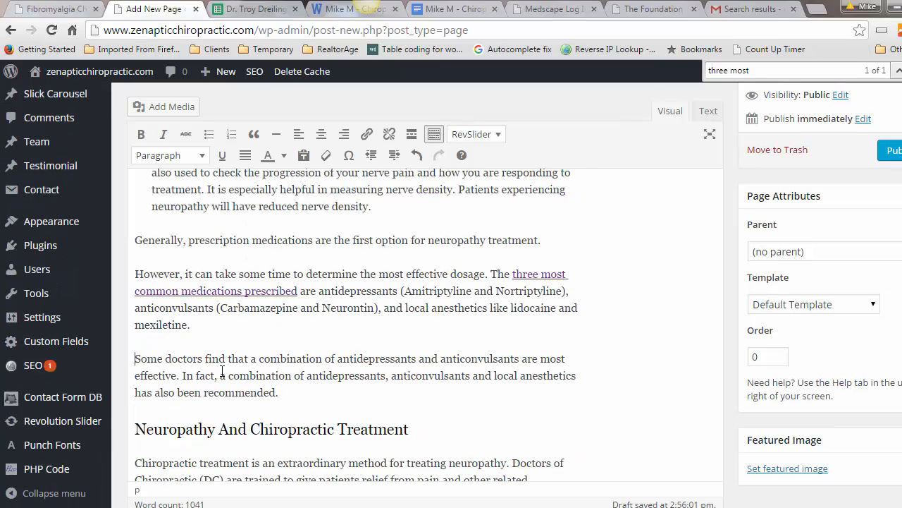
pyautogui.scroll(-1, 222, 370)
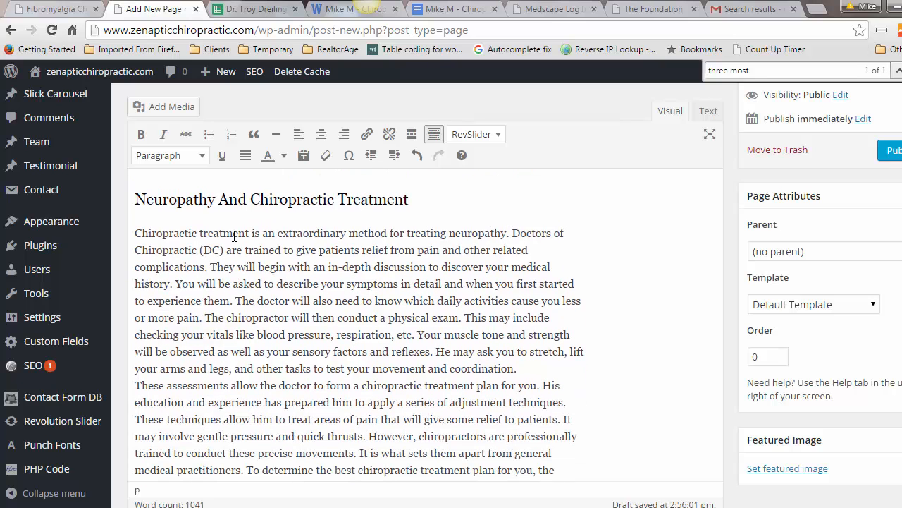
pyautogui.scroll(-10, 235, 235)
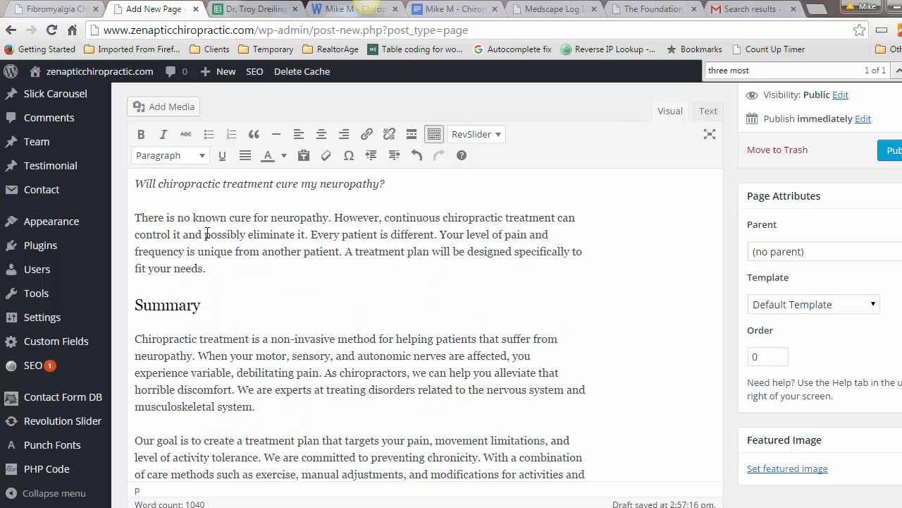
pyautogui.scroll(-1, 253, 328)
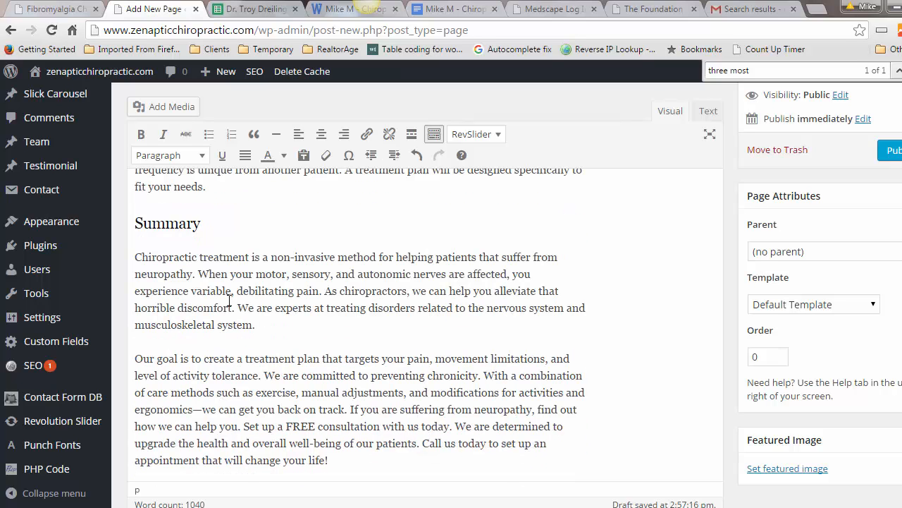
# Step: Break before 'As chiropractors', cut the chronicity sentence, and break before 'Set up a FREE'
pyautogui.press('Return')
pyautogui.moveTo(263, 260); pyautogui.dragTo(482, 259)
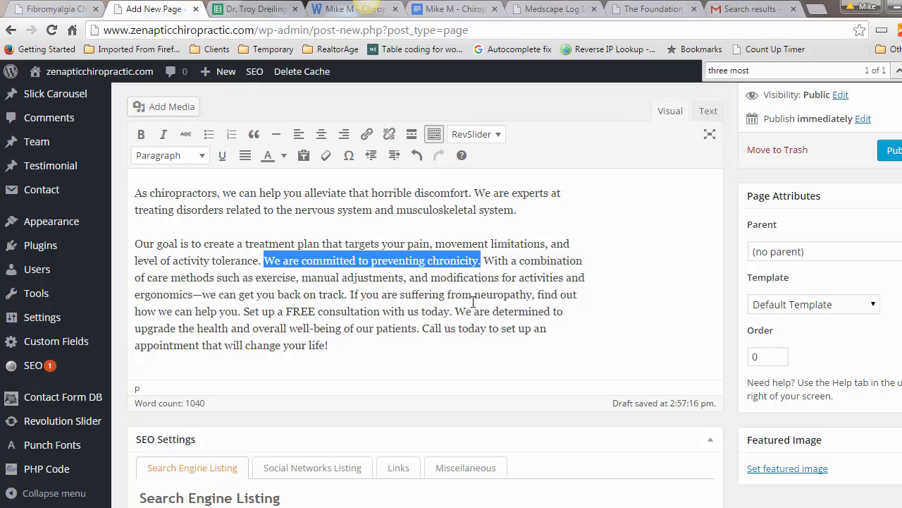
pyautogui.hotkey('ctrl', 'x')
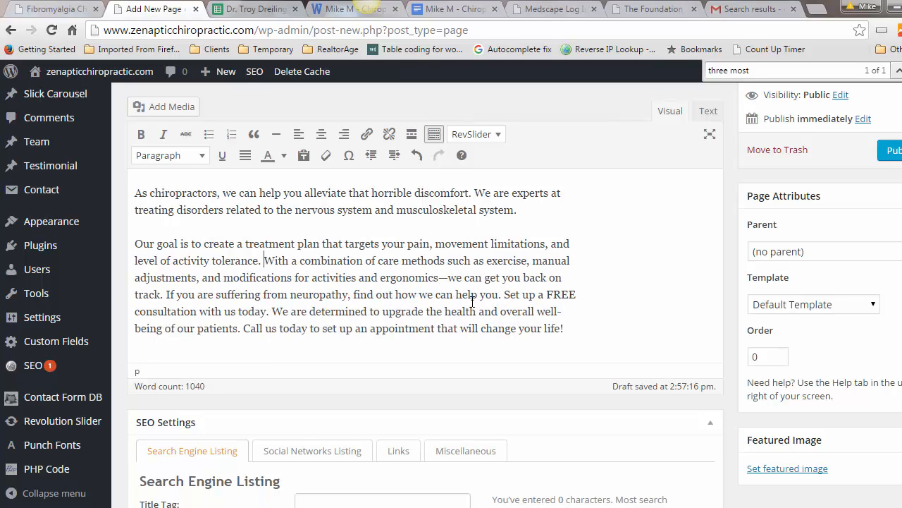
pyautogui.click(504, 296)
pyautogui.press('Return')
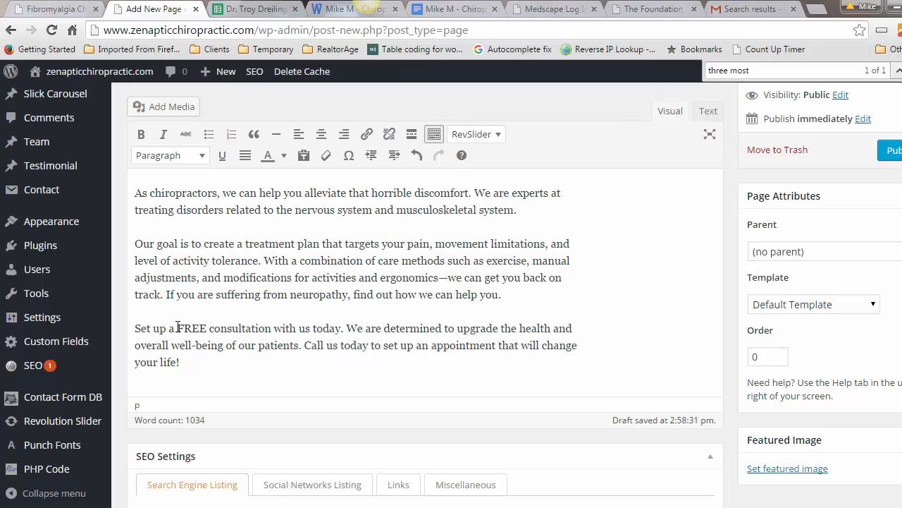
# Step: Link 'FREE consultation with us' to the Contact page, found by searching 'contact', opening in the same window
pyautogui.moveTo(178, 328); pyautogui.dragTo(313, 328)
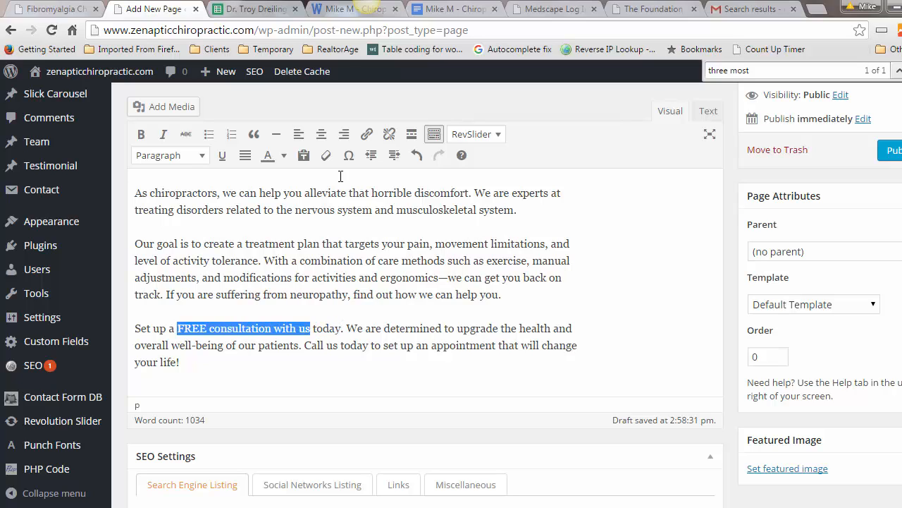
pyautogui.click(367, 135)
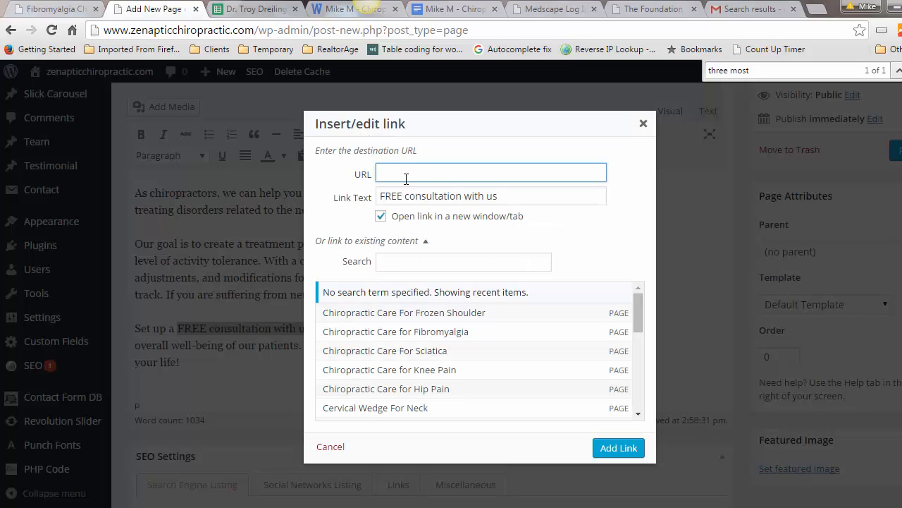
pyautogui.click(398, 261)
pyautogui.write('con')
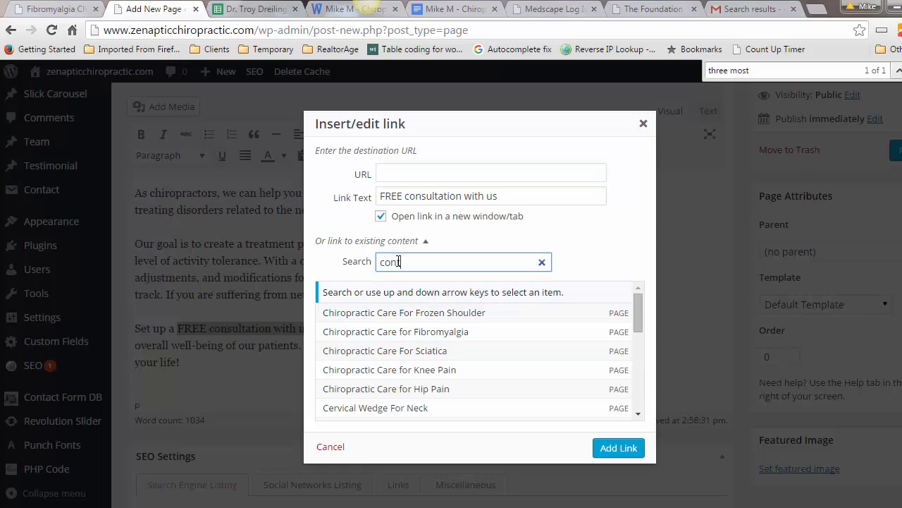
pyautogui.write('tact')
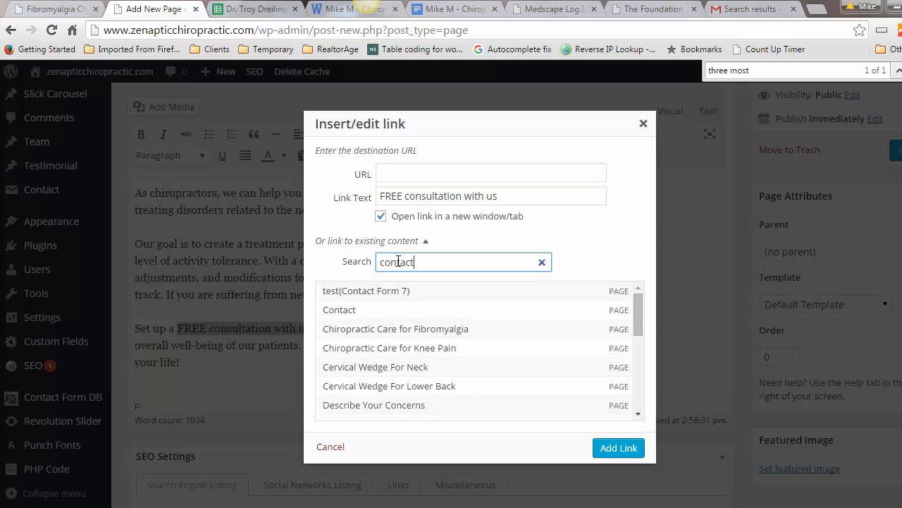
pyautogui.click(354, 311)
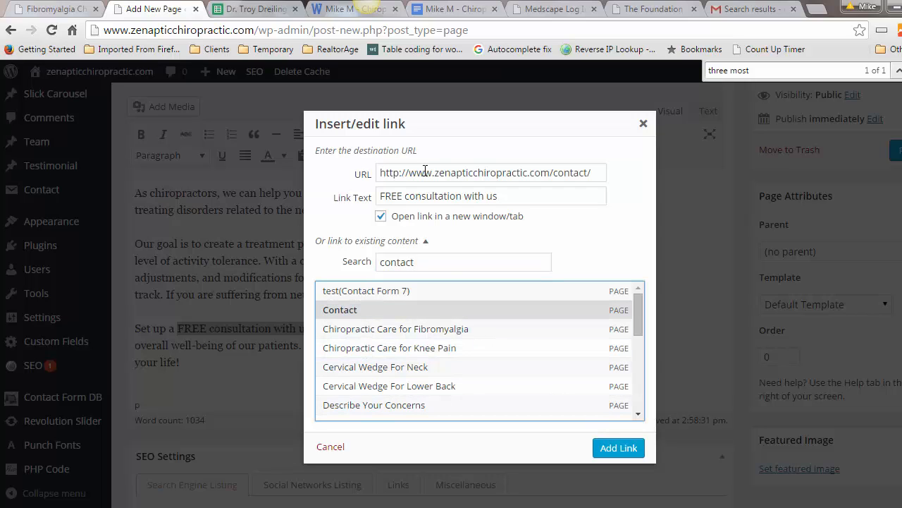
pyautogui.click(380, 220)
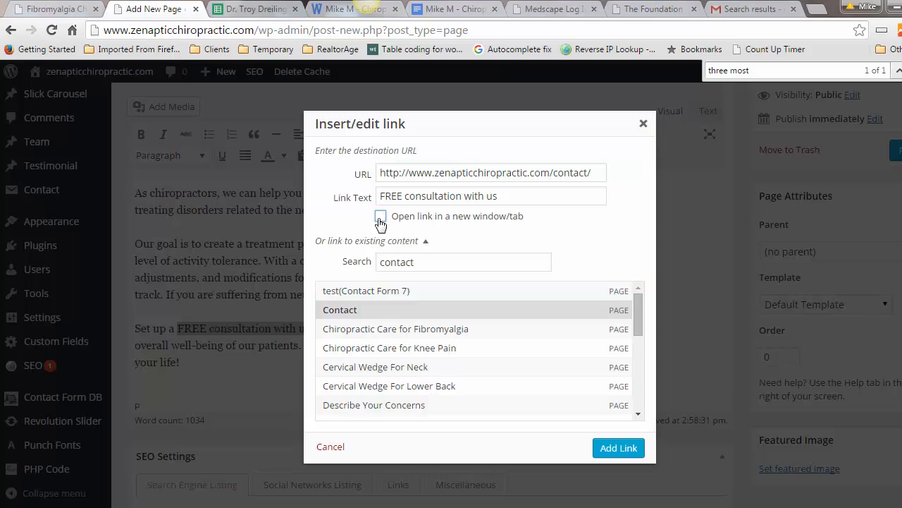
pyautogui.click(627, 448)
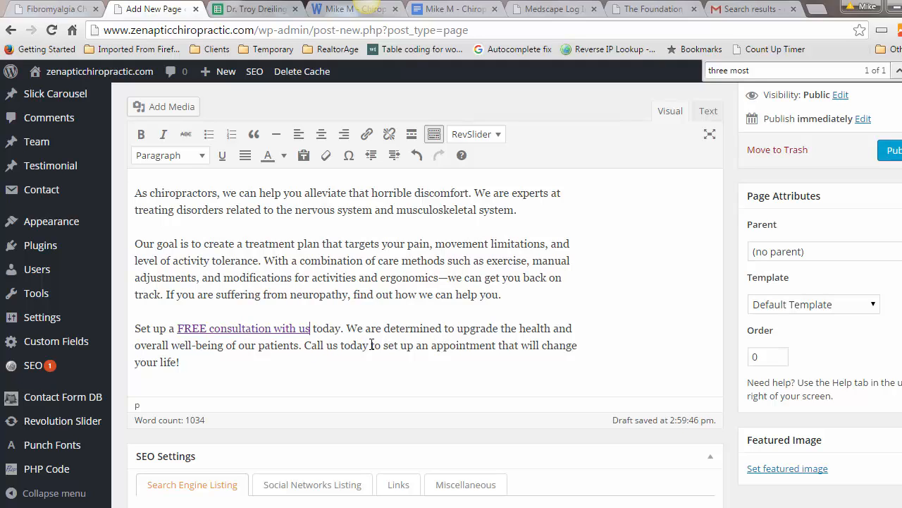
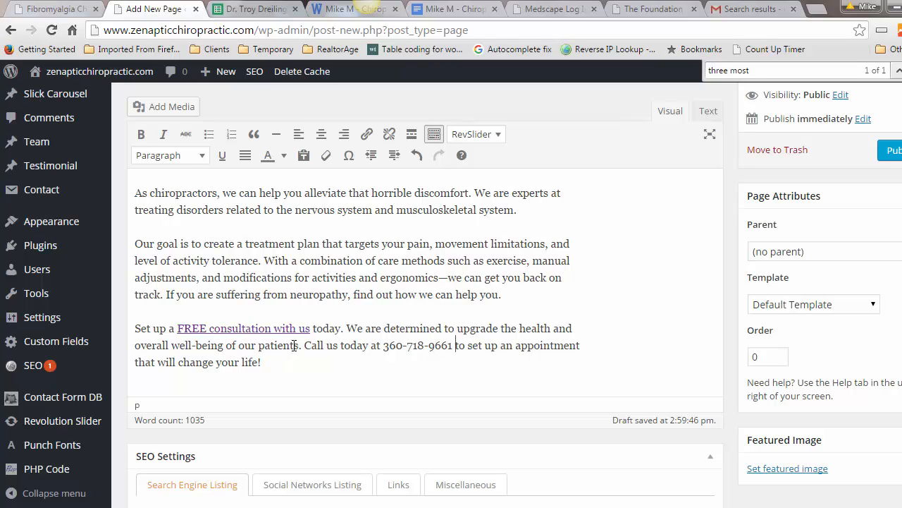
# Step: Insert the office phone number after 'Call us today' and return to the top of the page
pyautogui.scroll(10, 294, 345)
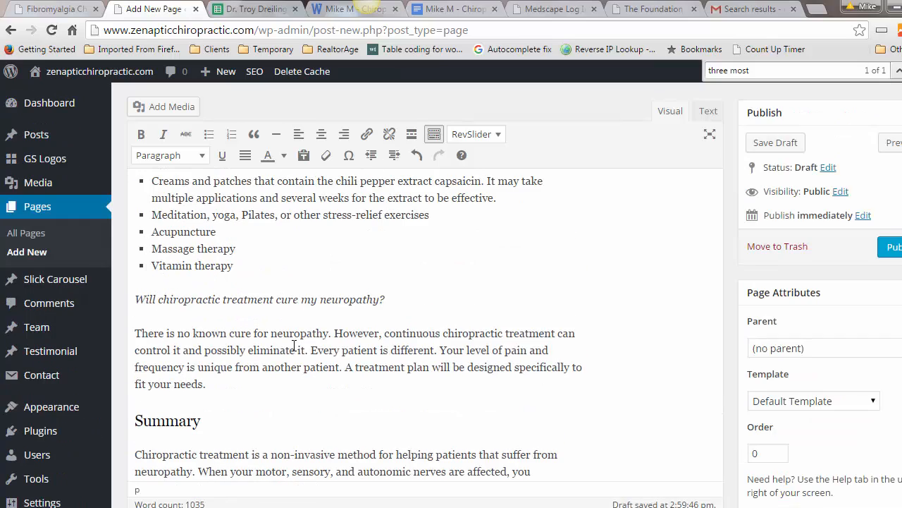
pyautogui.scroll(10, 294, 346)
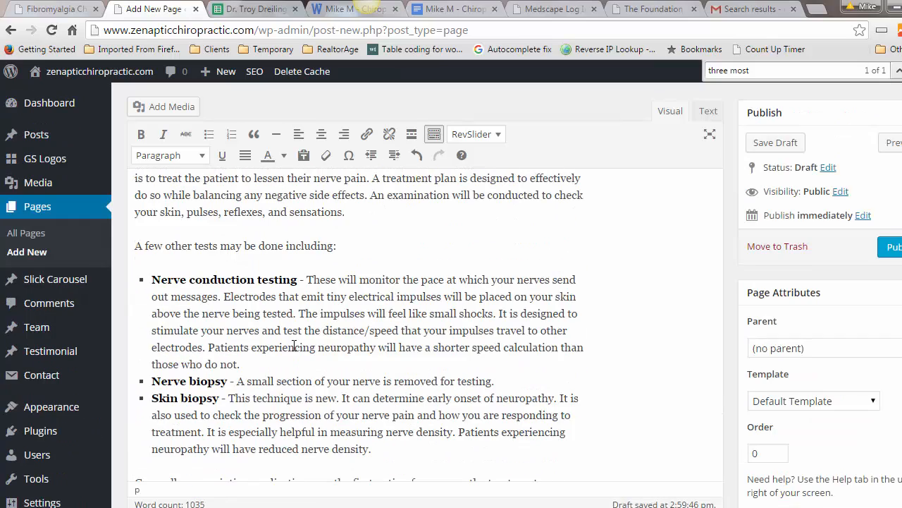
pyautogui.scroll(10, 294, 345)
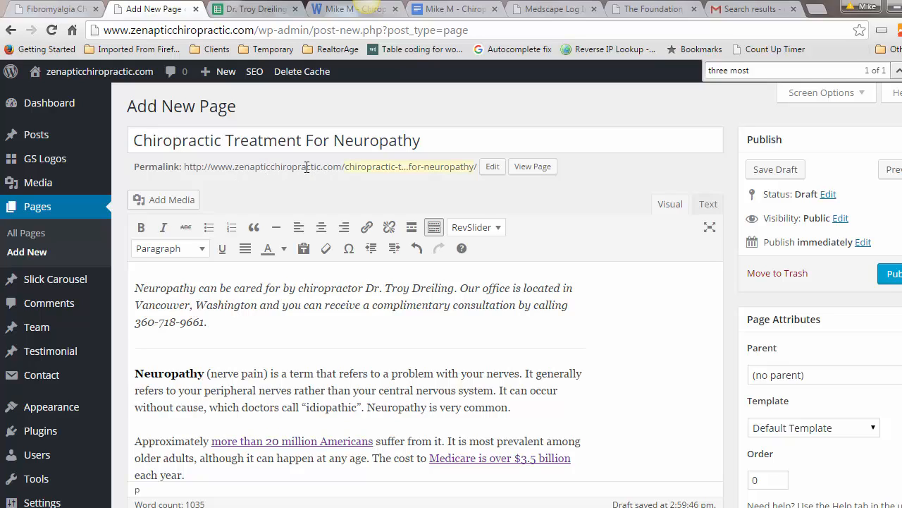
# Step: Replace the page's permalink slug with neuropathy-nerve-pain
pyautogui.click(493, 168)
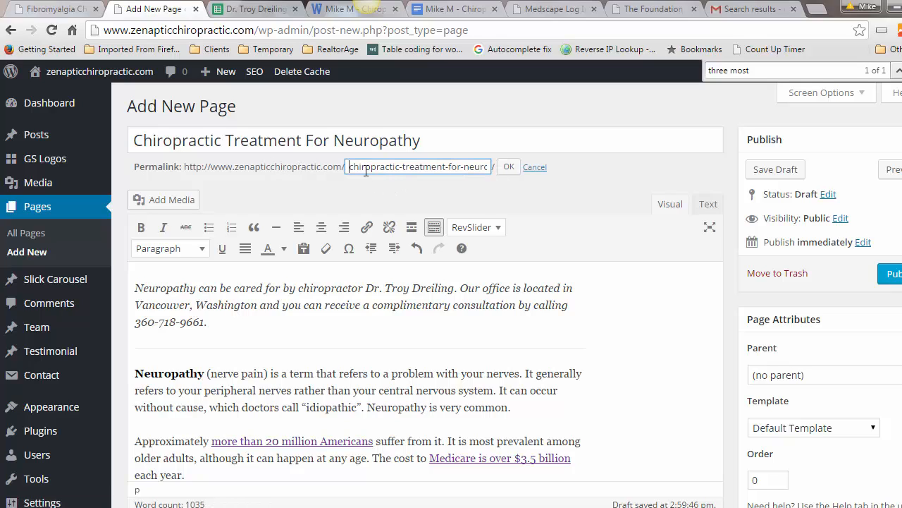
pyautogui.moveTo(350, 165); pyautogui.dragTo(462, 166)
pyautogui.write('neuropathy-nerve')
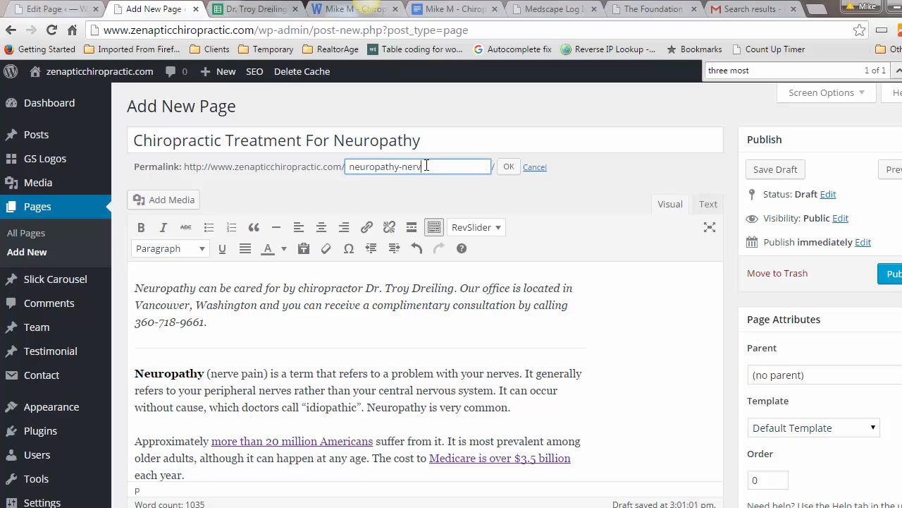
pyautogui.write('-pain')
pyautogui.click(505, 172)
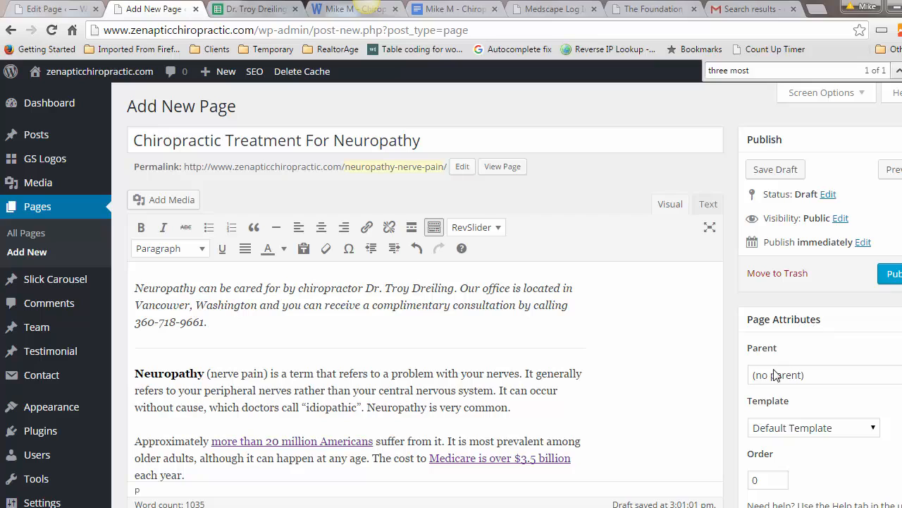
# Step: Make Conditions the parent page, then bring up the Free Consultation For Neuropathy editor
pyautogui.click(822, 374)
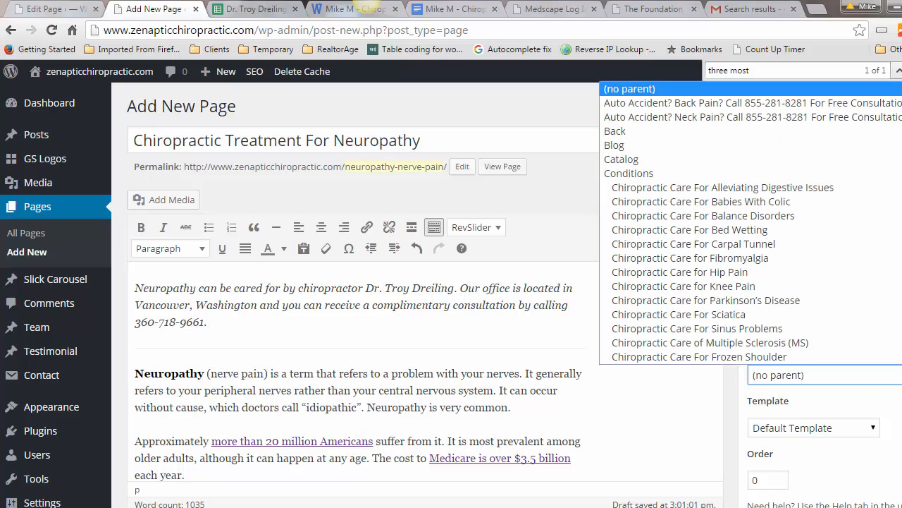
pyautogui.click(634, 176)
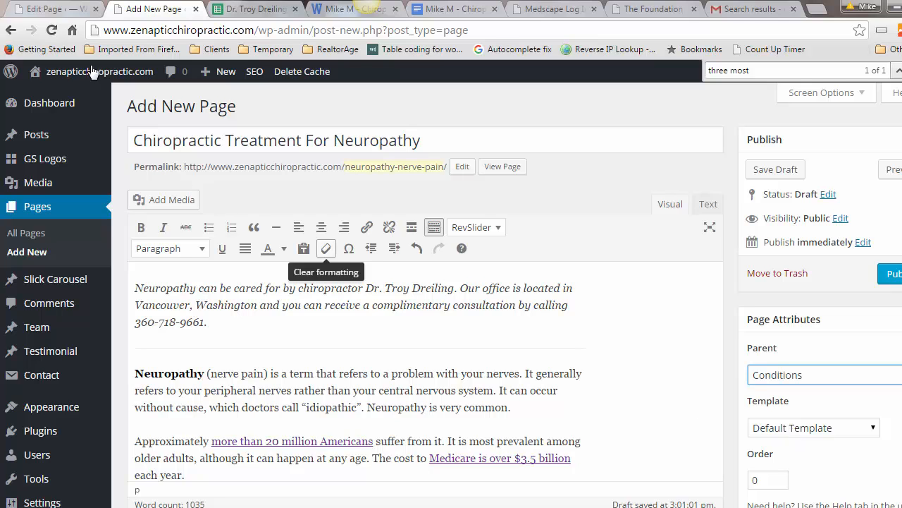
pyautogui.scroll(-10, 521, 289)
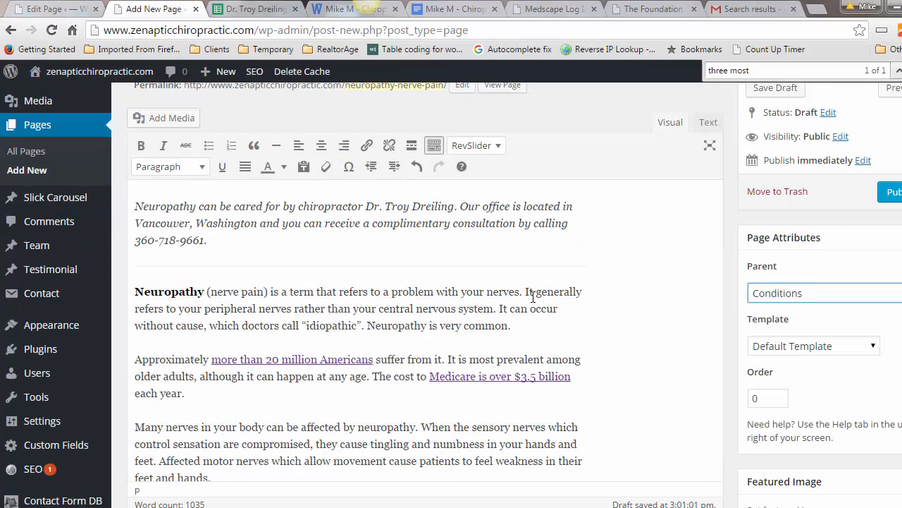
pyautogui.scroll(-12, 532, 297)
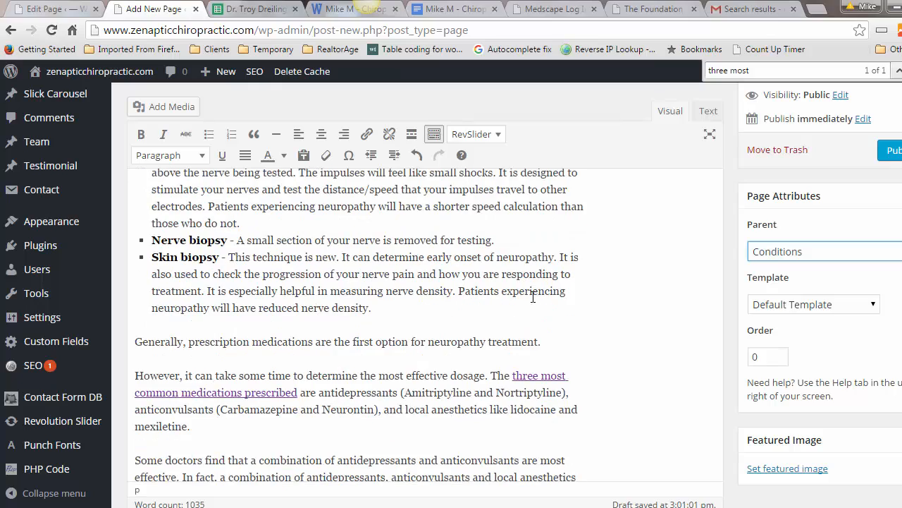
pyautogui.scroll(-15, 533, 296)
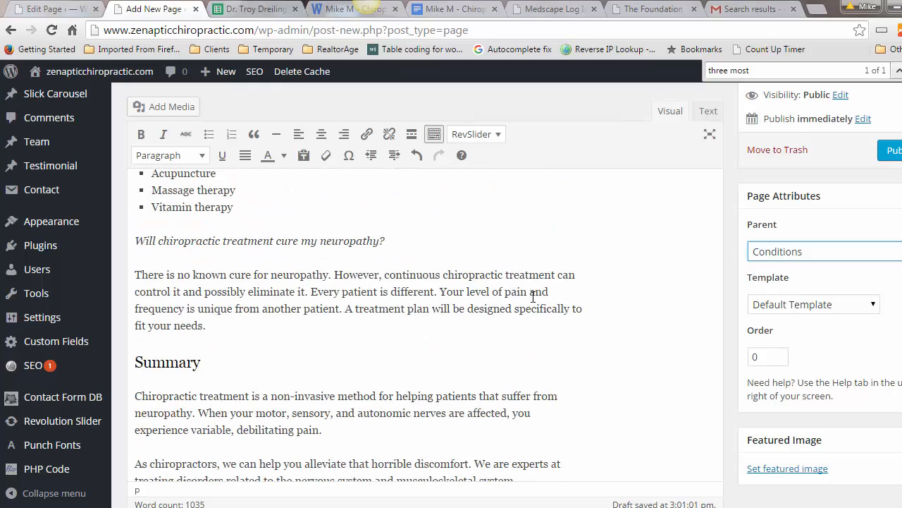
pyautogui.scroll(-3, 533, 297)
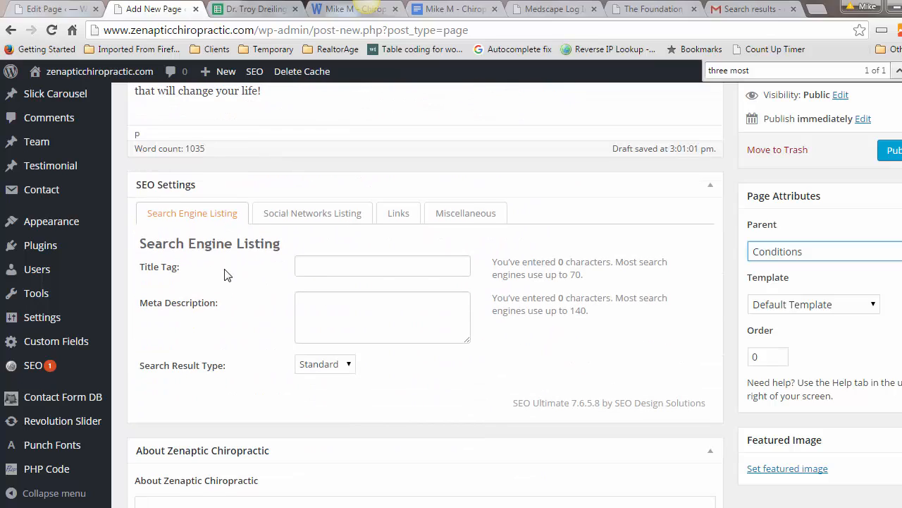
pyautogui.click(312, 265)
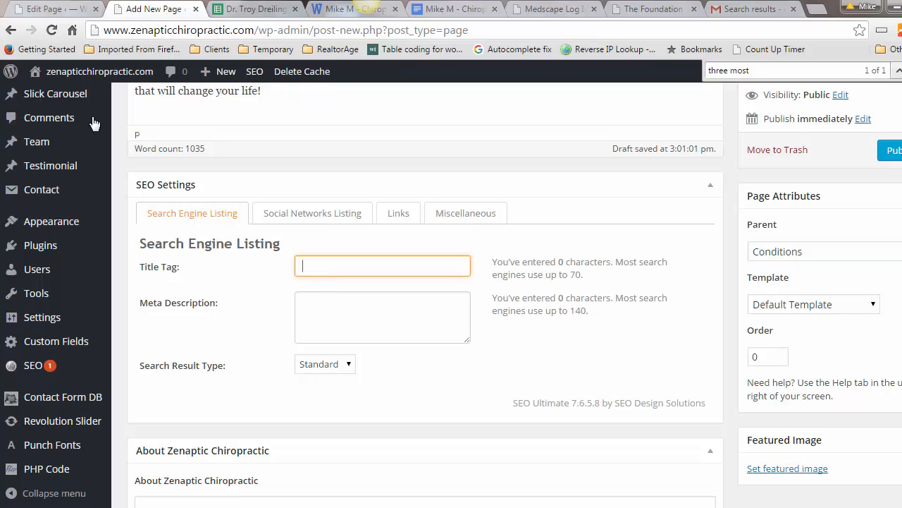
pyautogui.click(54, 10)
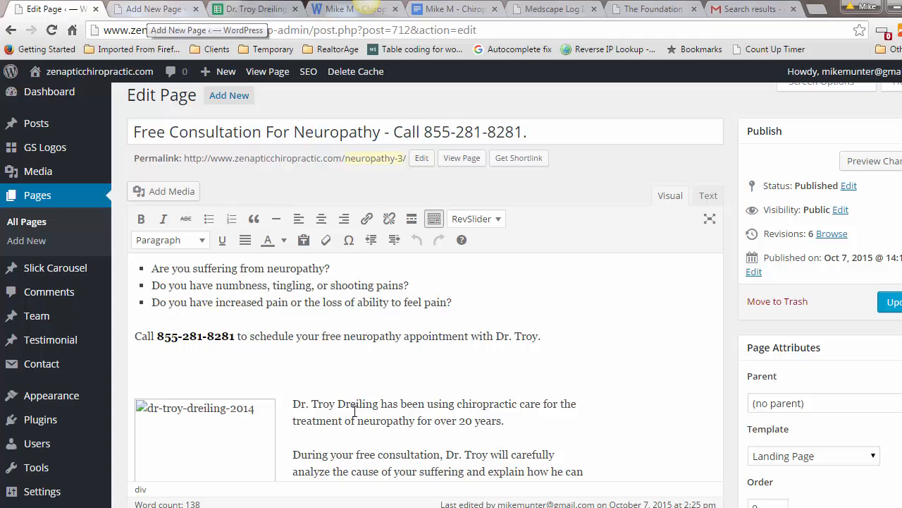
# Step: Open the Chiropractic Care for Fibromyalgia page from the neuropathy pages search results
pyautogui.scroll(-1, 395, 399)
pyautogui.scroll(-10, 449, 396)
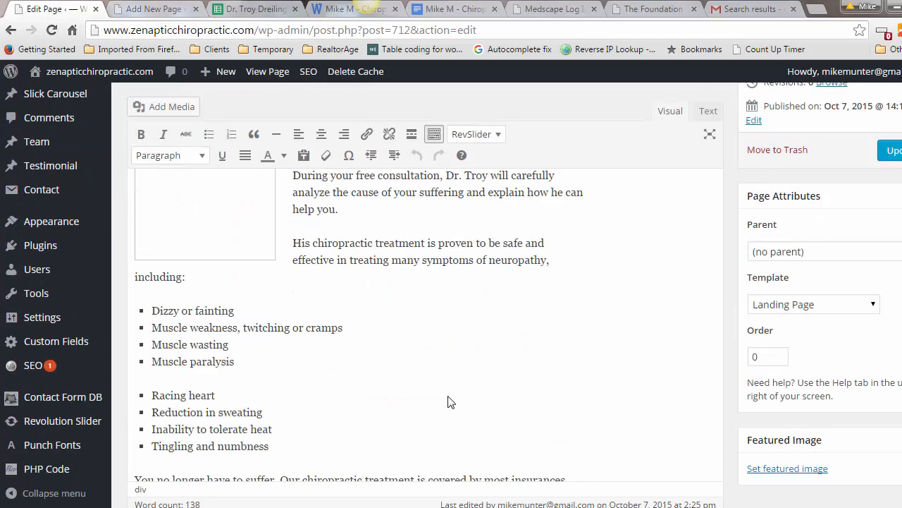
pyautogui.scroll(-5, 449, 401)
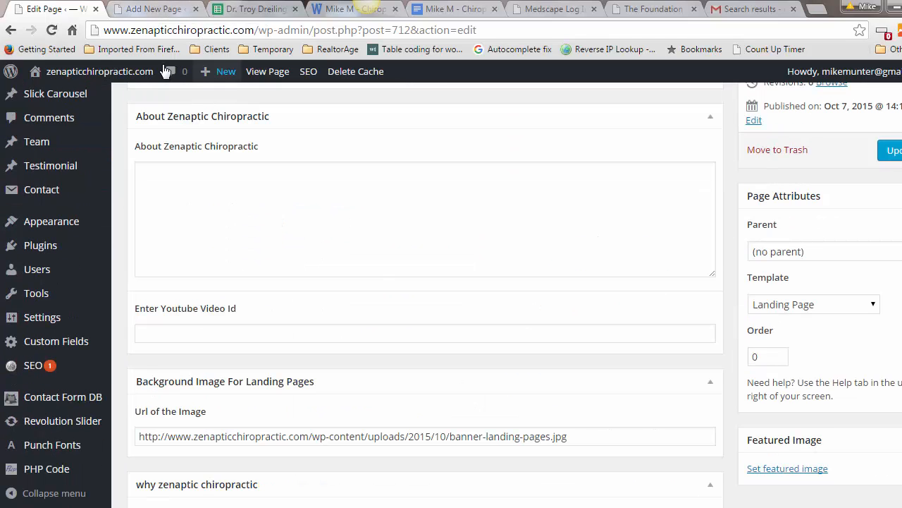
pyautogui.click(7, 32)
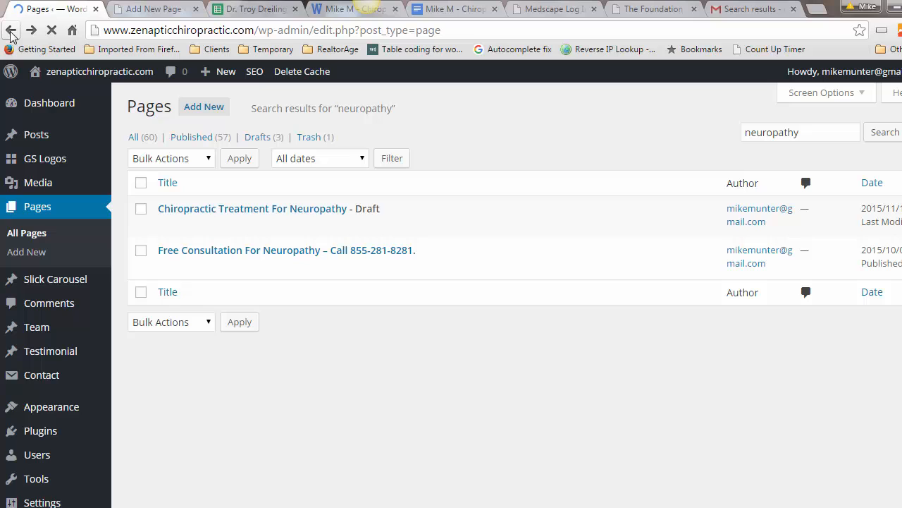
pyautogui.scroll(-6, 285, 282)
pyautogui.click(286, 248)
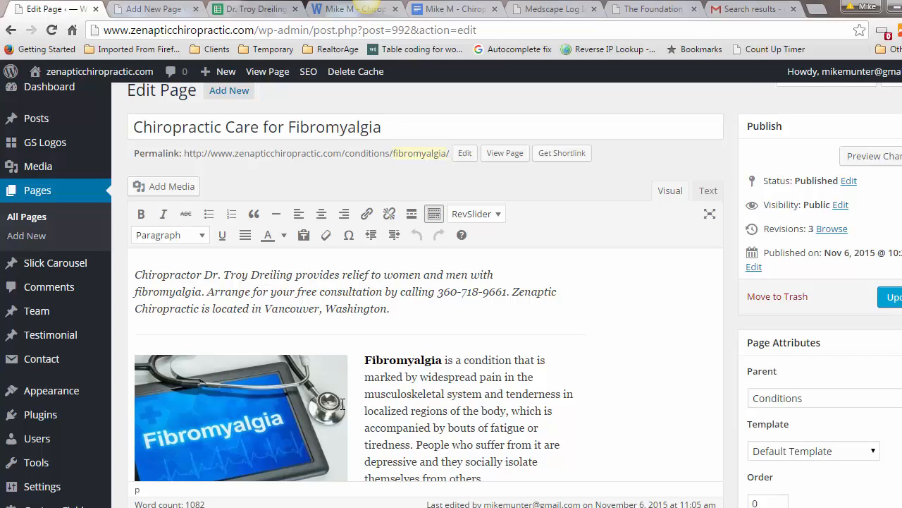
# Step: Copy the Fibromyalgia page's SEO title tag and return to the Neuropathy draft
pyautogui.scroll(-15, 342, 404)
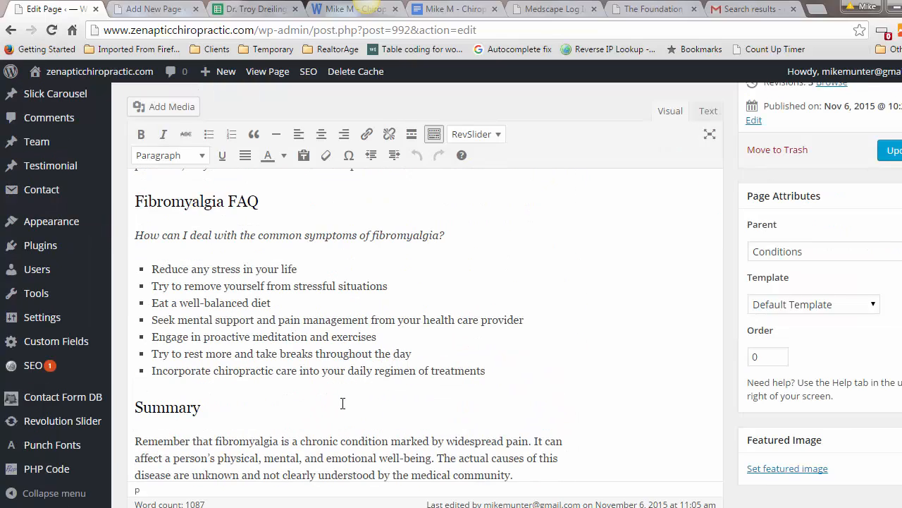
pyautogui.scroll(-8, 343, 403)
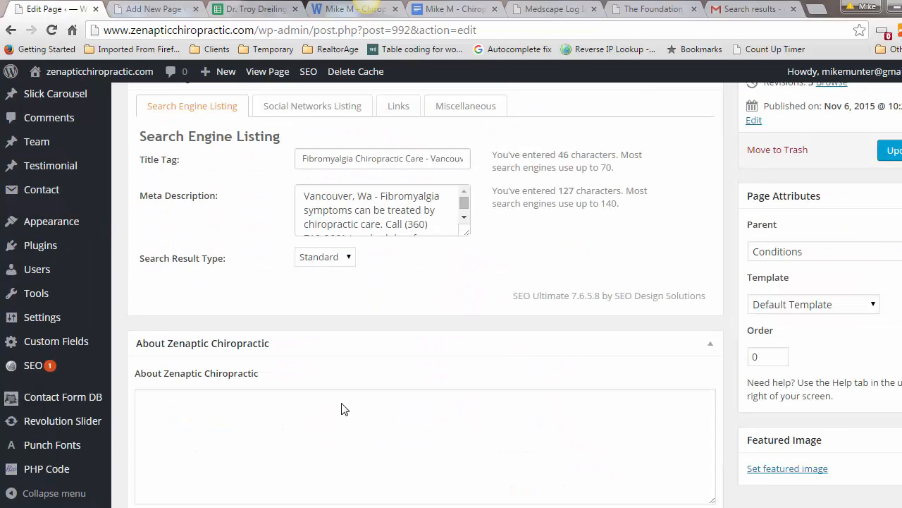
pyautogui.scroll(2, 343, 408)
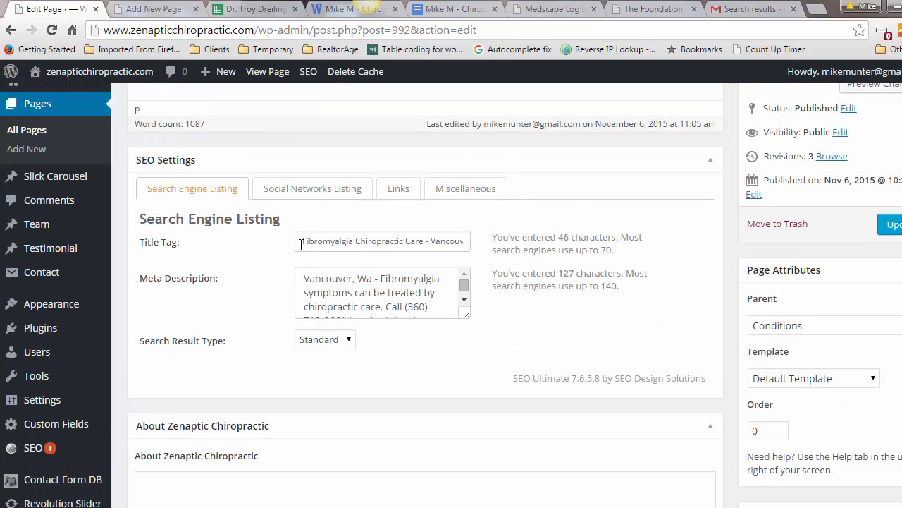
pyautogui.scroll(-1, 301, 244)
pyautogui.scroll(1, 288, 238)
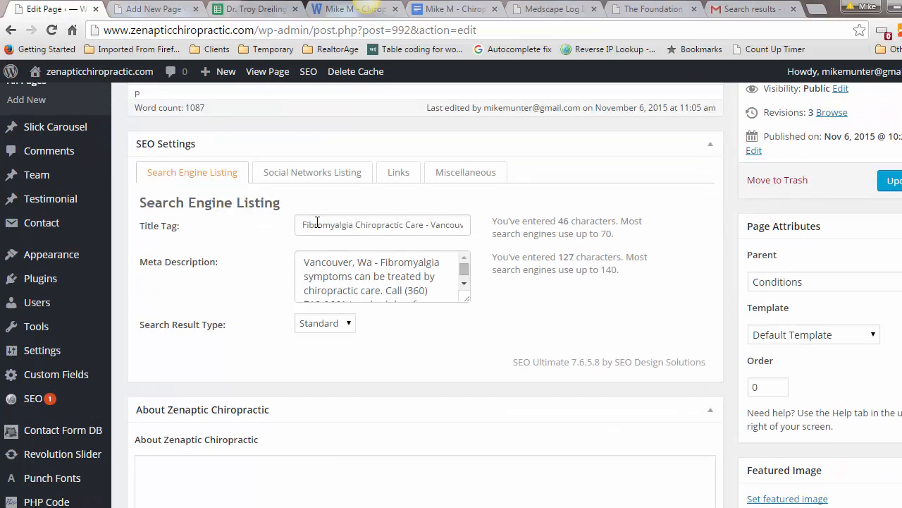
pyautogui.click(321, 224)
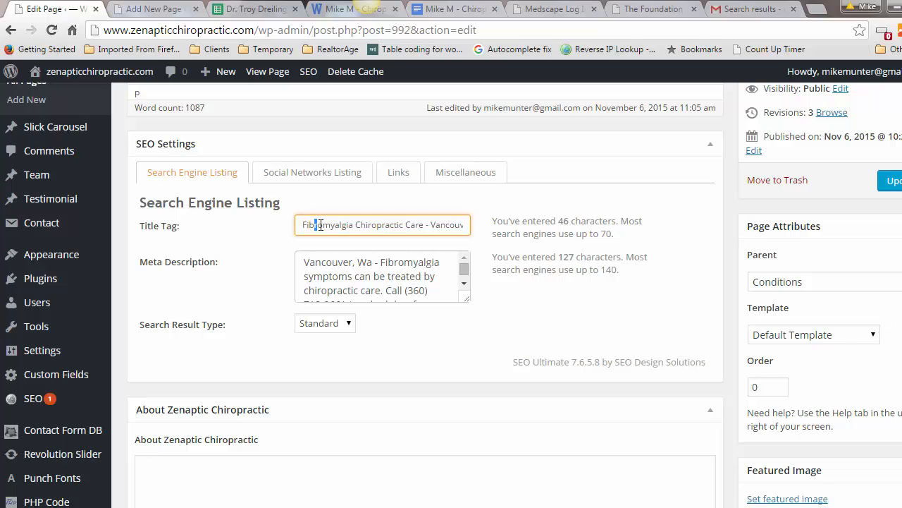
pyautogui.tripleClick(321, 224)
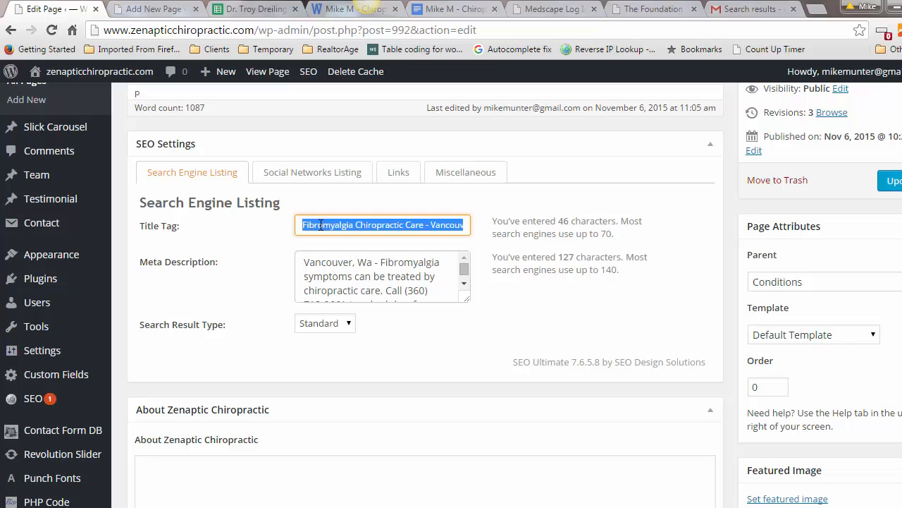
pyautogui.click(159, 10)
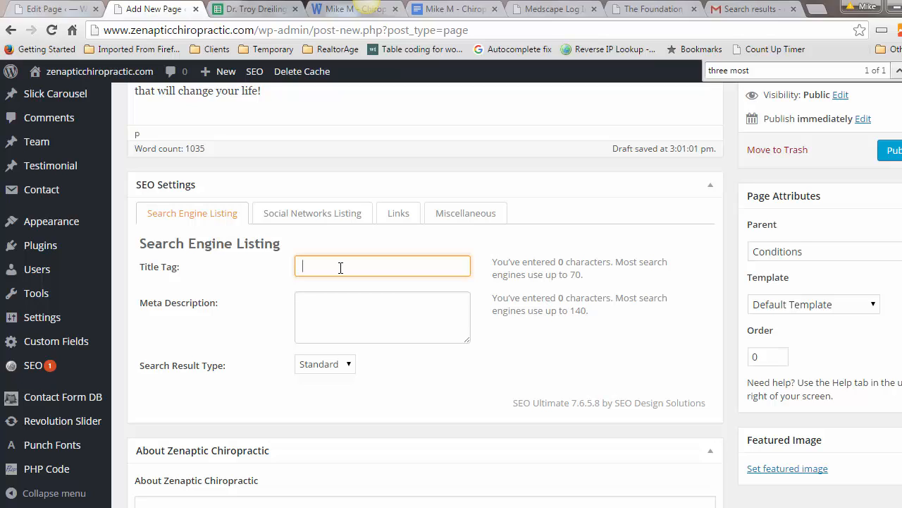
# Step: Paste the title tag, swap Fibromyalgia for Neuropathy, and append the ZIP code 98661
pyautogui.write('Fibromyalgia Chiropractic Care - Vancouver, Wa')
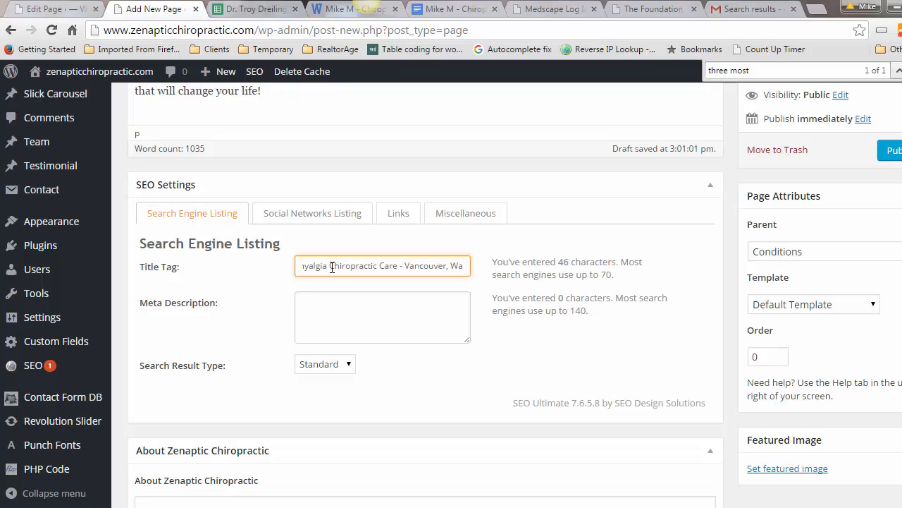
pyautogui.moveTo(327, 265); pyautogui.dragTo(283, 271)
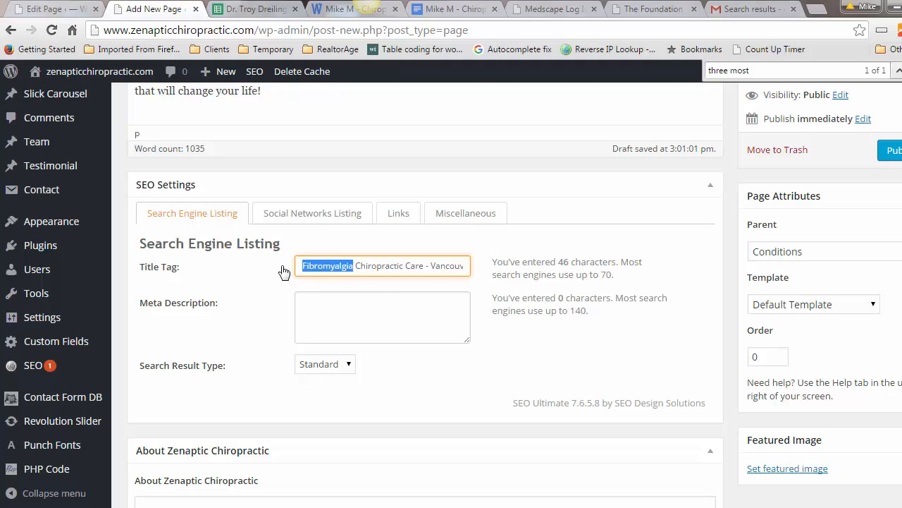
pyautogui.write('Neurop')
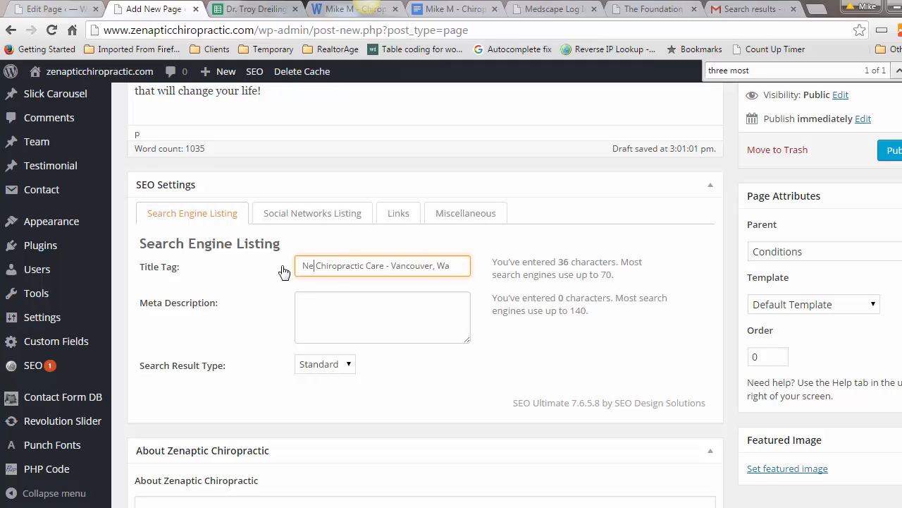
pyautogui.write('ath')
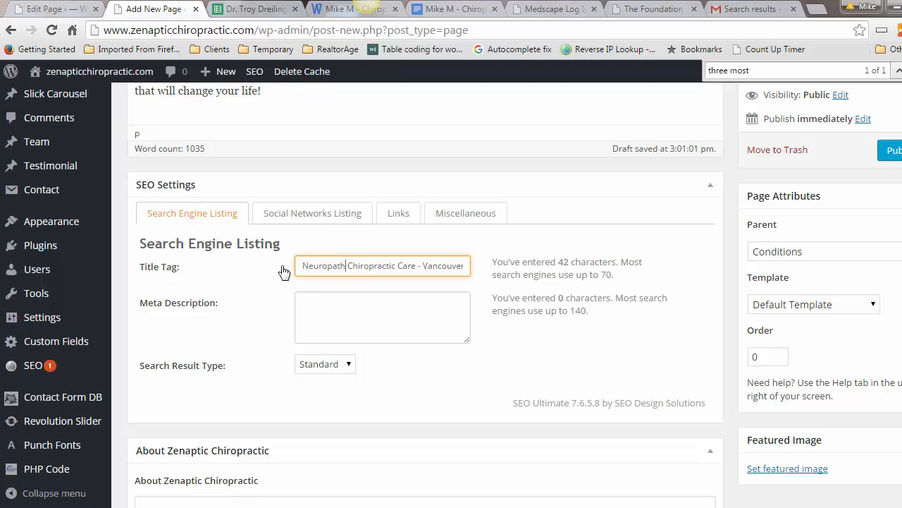
pyautogui.write('y')
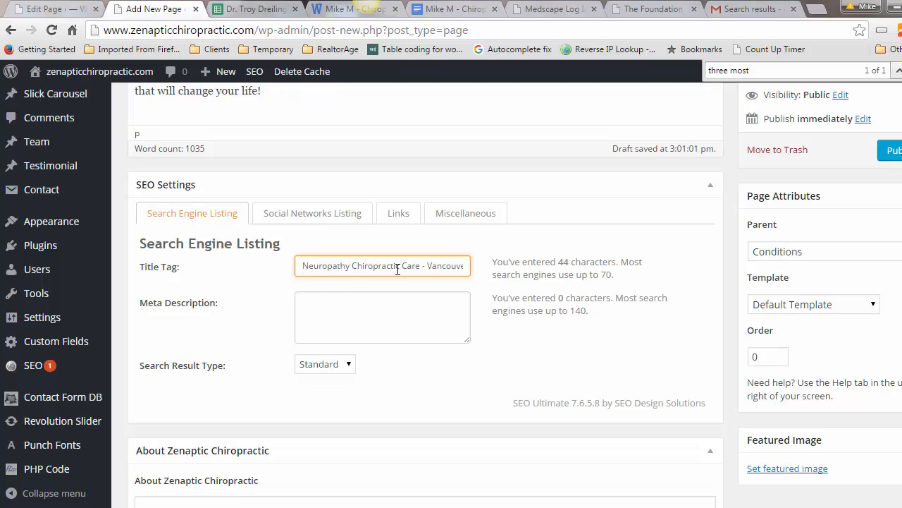
pyautogui.moveTo(428, 266); pyautogui.dragTo(484, 263)
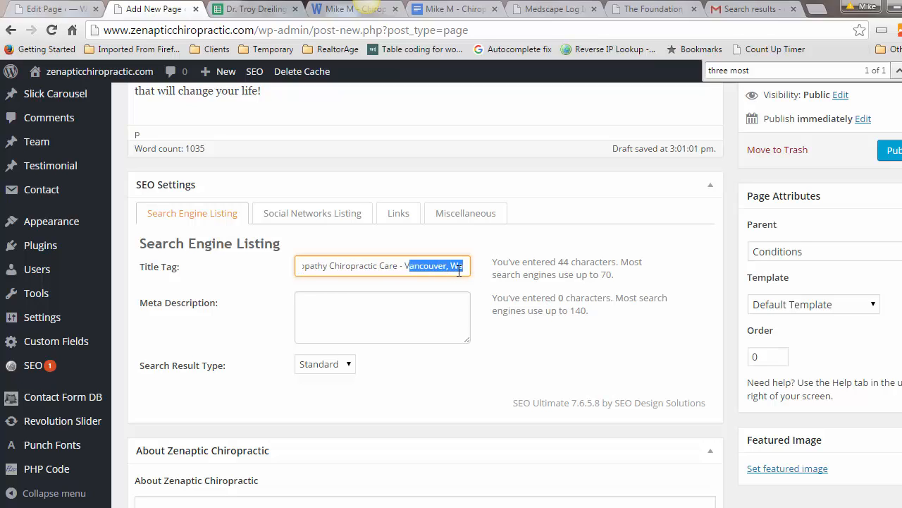
pyautogui.click(466, 265)
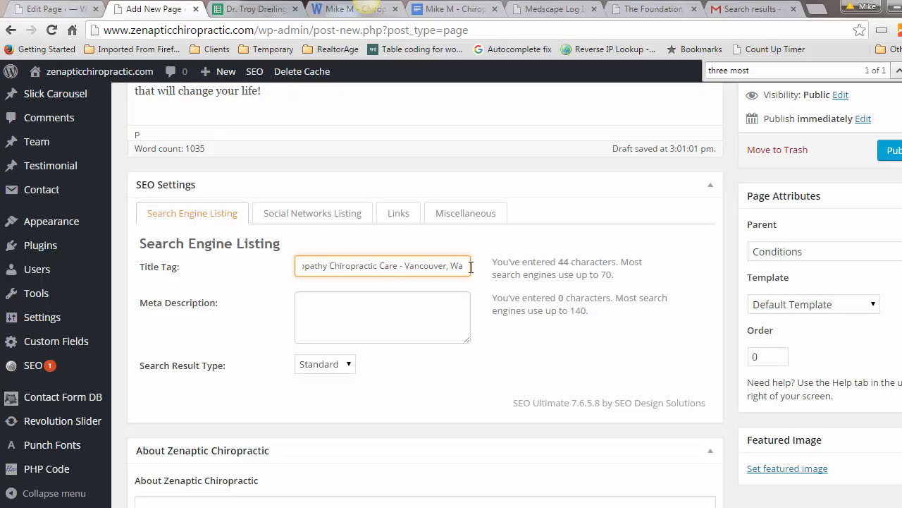
pyautogui.write('9')
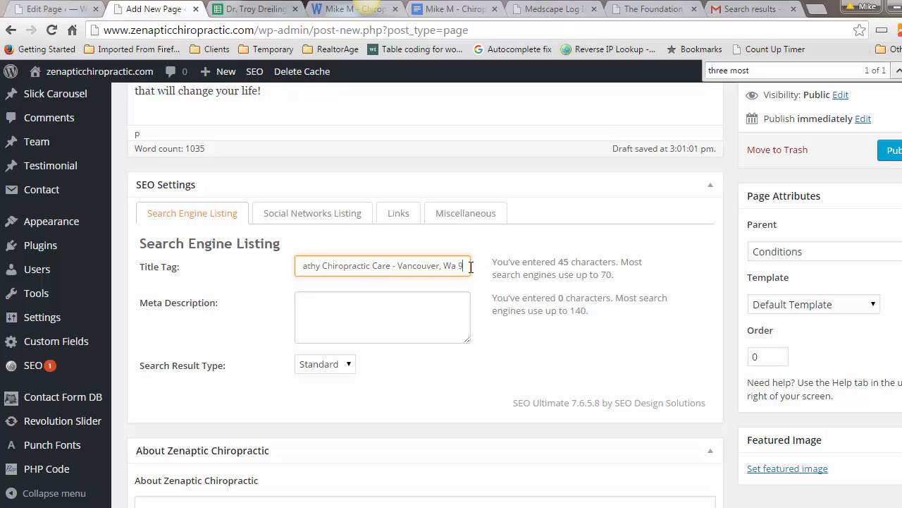
pyautogui.write('8661')
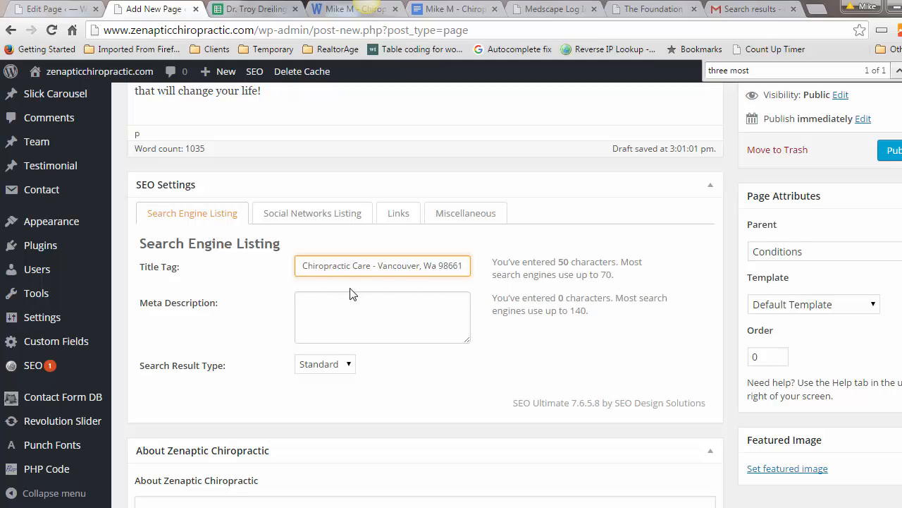
# Step: Copy the Fibromyalgia page's meta description into the Neuropathy page's Meta Description box
pyautogui.click(54, 9)
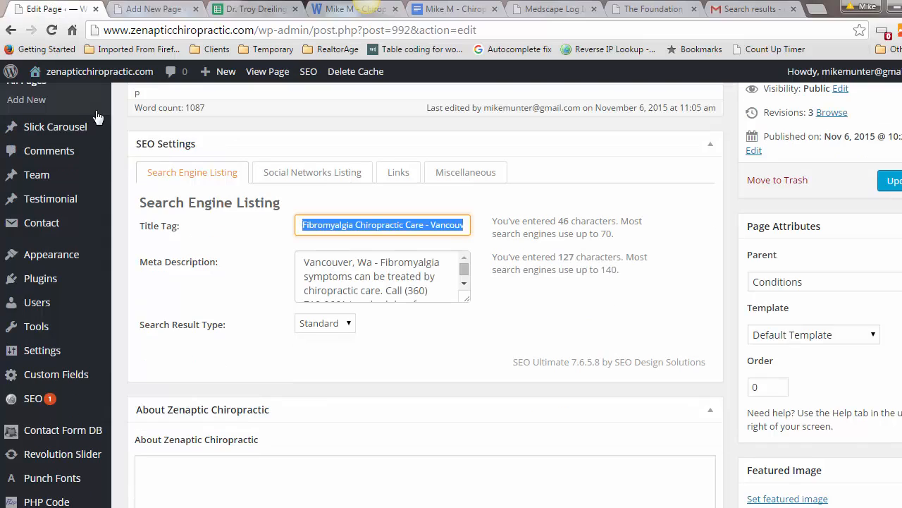
pyautogui.click(338, 276)
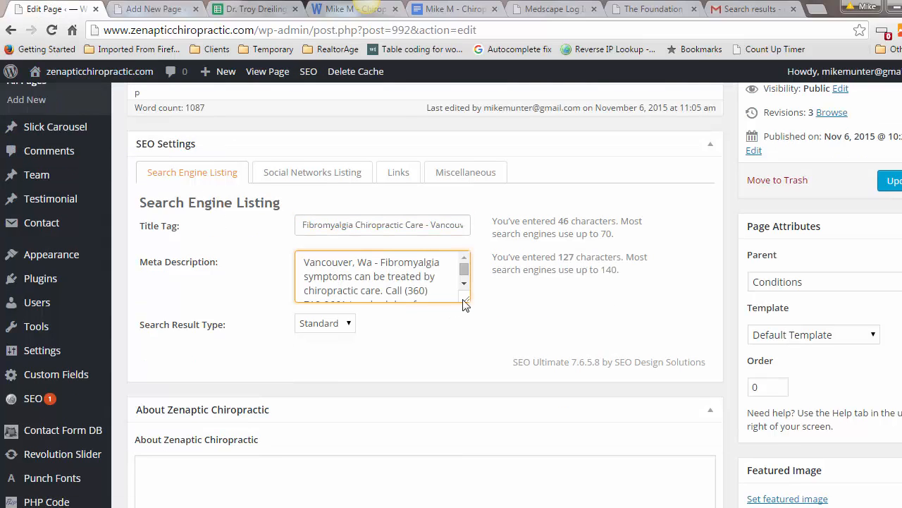
pyautogui.moveTo(467, 299); pyautogui.dragTo(475, 342)
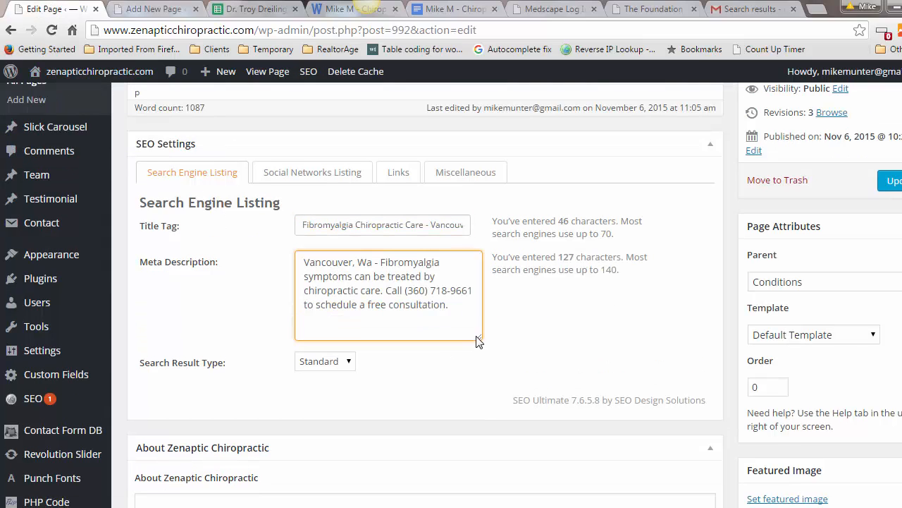
pyautogui.hotkey('ctrl', 'a')
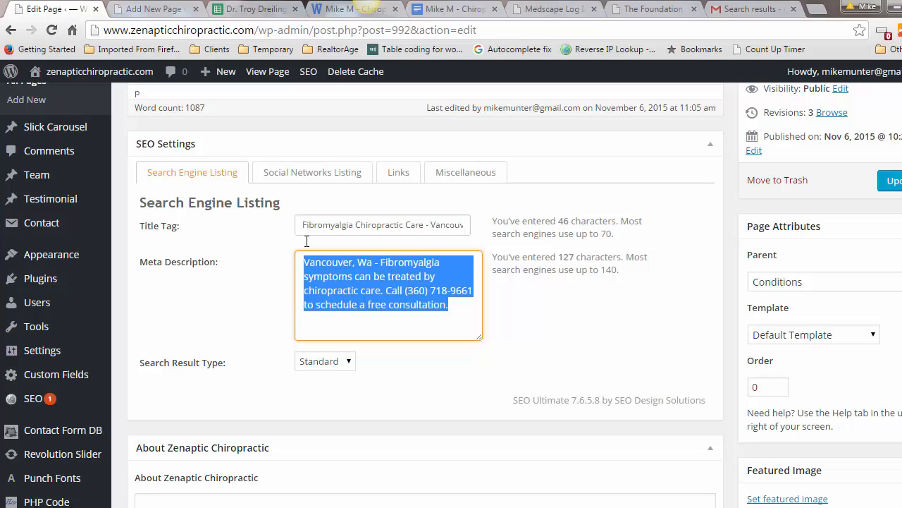
pyautogui.click(159, 9)
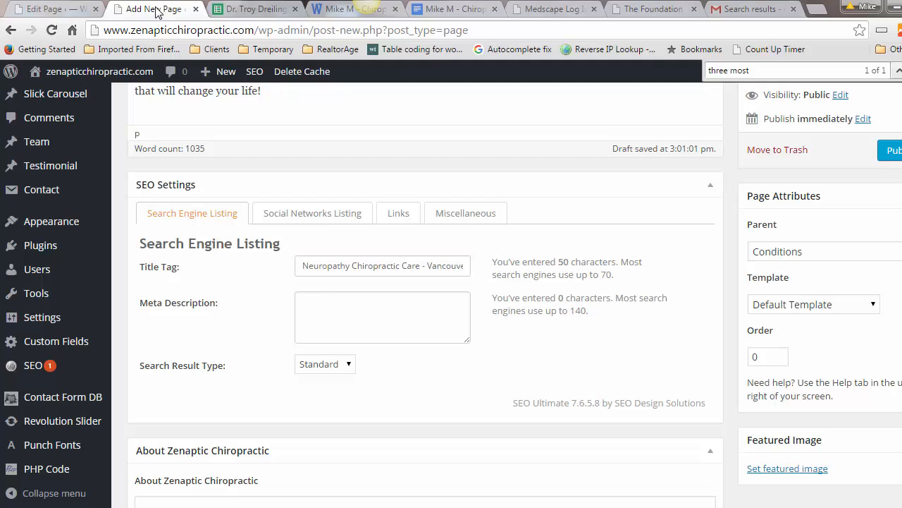
pyautogui.click(344, 316)
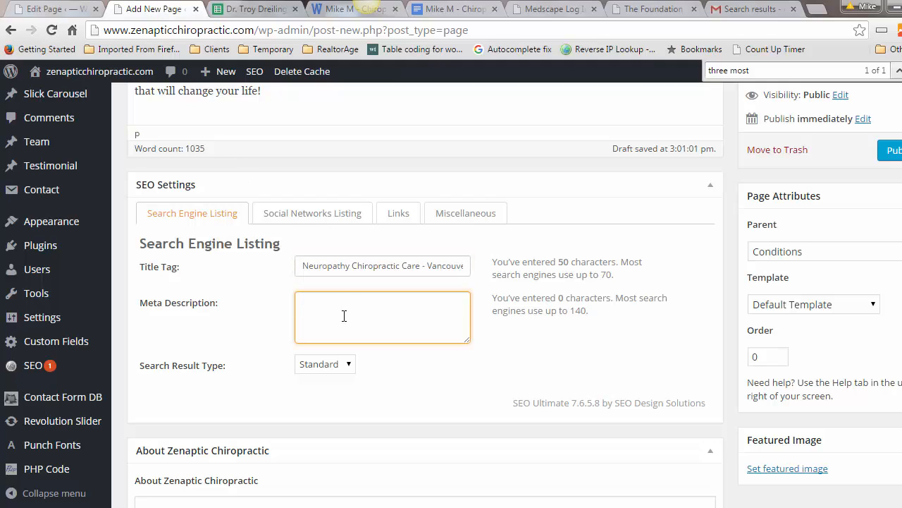
pyautogui.hotkey('ctrl', 'v')
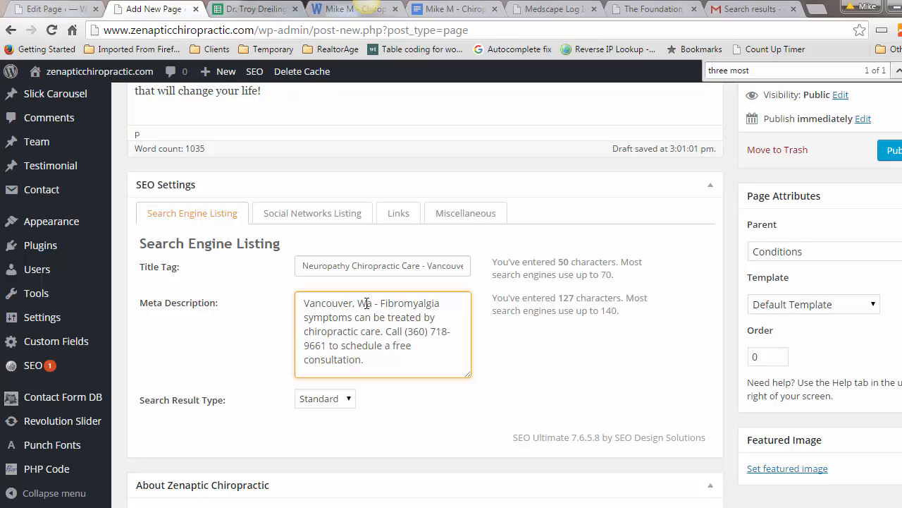
# Step: Reword the description: Neuropathy instead of Fibromyalgia, 'cared for' instead of 'treated', and the chiropractor's name
pyautogui.moveTo(381, 302); pyautogui.dragTo(441, 303)
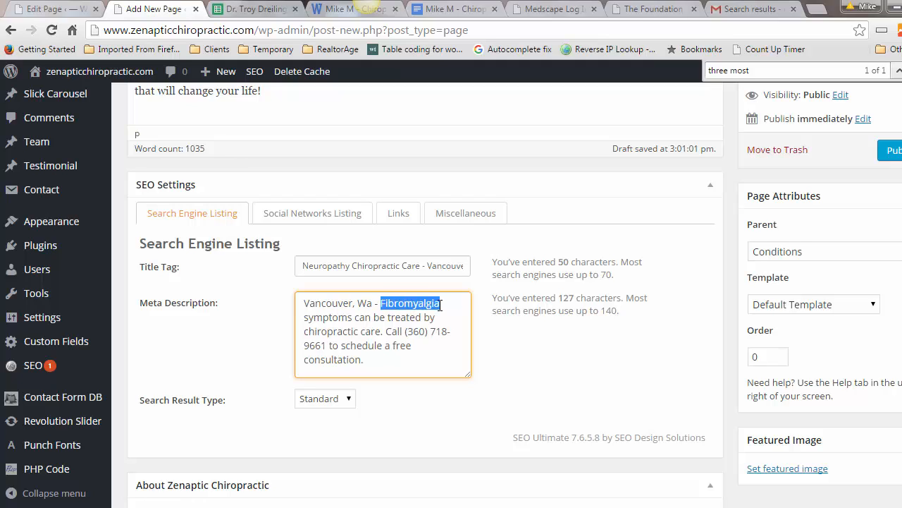
pyautogui.write('Neurop')
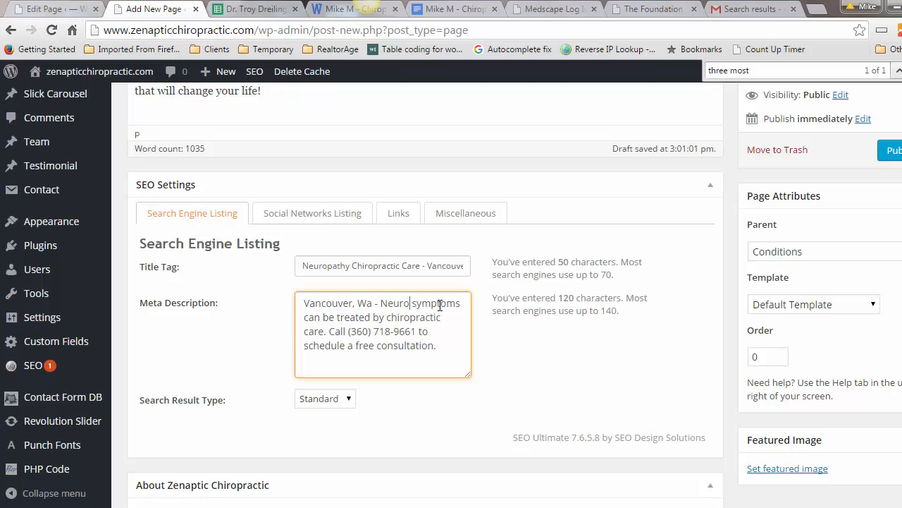
pyautogui.write('athy')
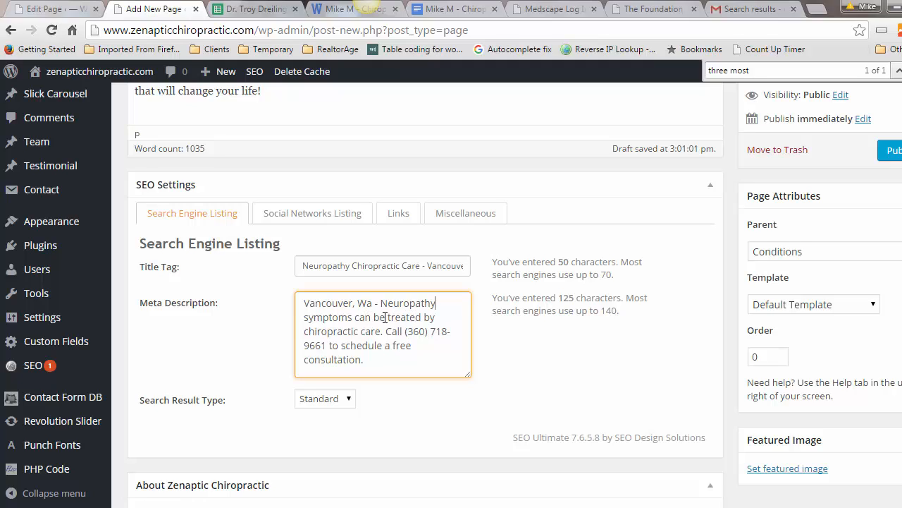
pyautogui.moveTo(389, 317); pyautogui.dragTo(424, 317)
pyautogui.write('cared for')
pyautogui.write('chirop')
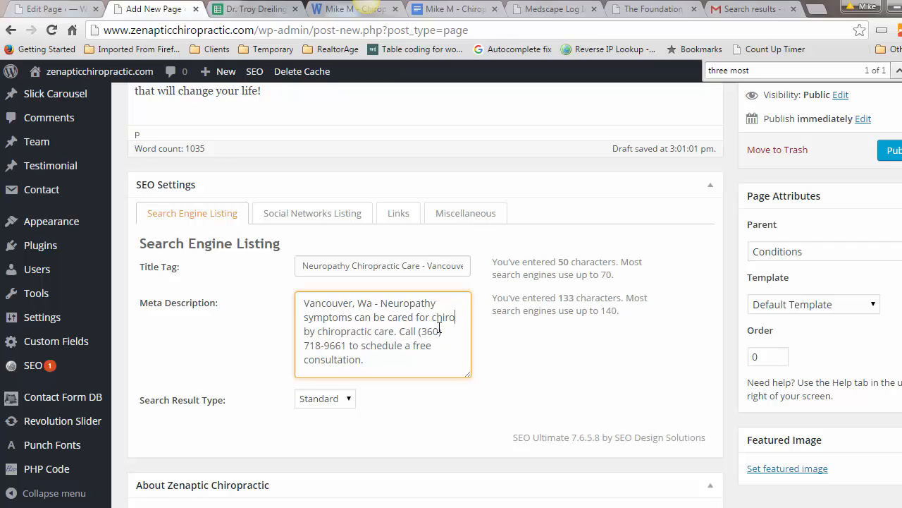
pyautogui.write('ractor ')
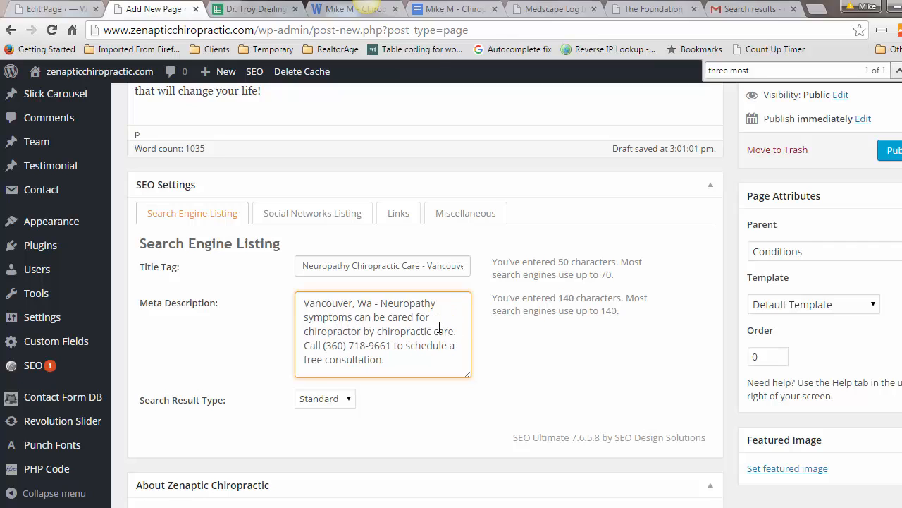
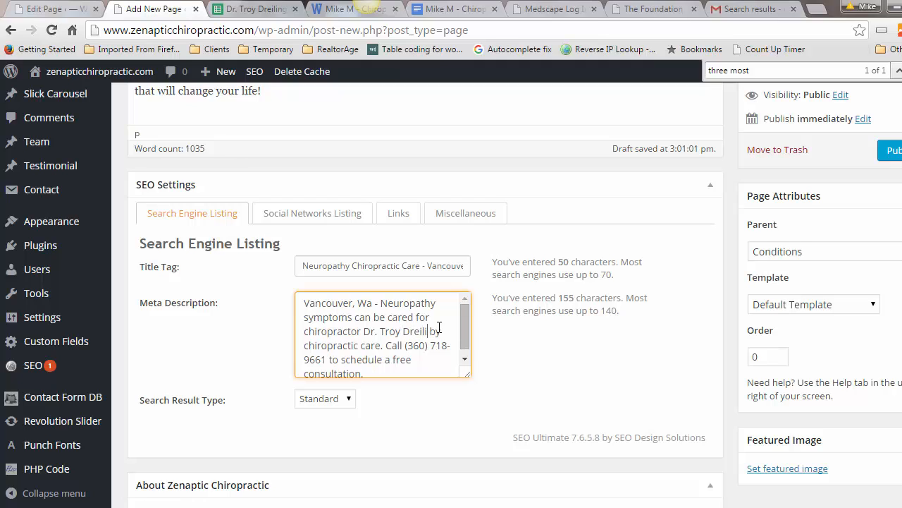
pyautogui.press('Delete')
pyautogui.press('Delete')
pyautogui.press('Delete')
pyautogui.press('Delete')
pyautogui.press('Delete')
pyautogui.press('Delete')
pyautogui.press('Delete')
pyautogui.press('Delete')
pyautogui.press('Delete')
pyautogui.press('Delete')
pyautogui.press('Delete')
pyautogui.press('Delete')
pyautogui.press('Delete')
pyautogui.press('Delete')
pyautogui.press('Delete')
pyautogui.press('Delete')
pyautogui.press('Delete')
pyautogui.press('Delete')
pyautogui.press('Delete')
pyautogui.press('Delete')
pyautogui.press('BackSpace')
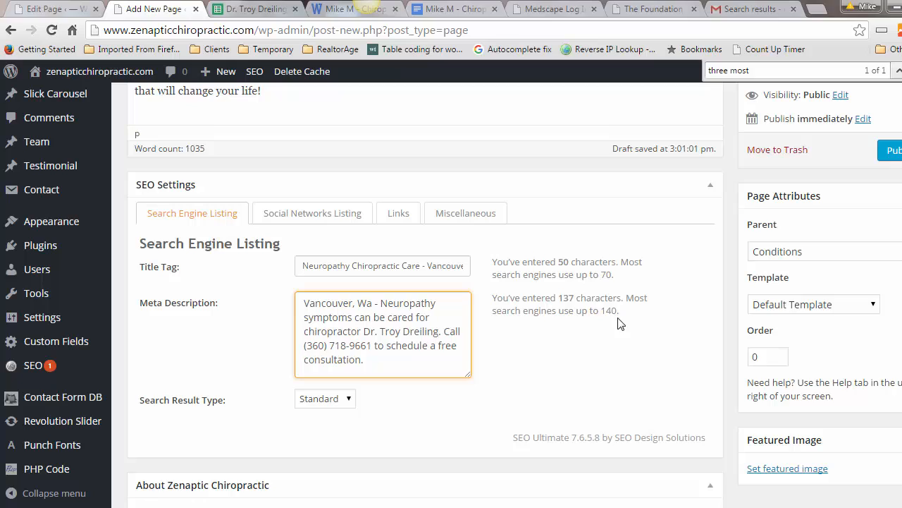
pyautogui.click(380, 359)
pyautogui.scroll(-1, 534, 360)
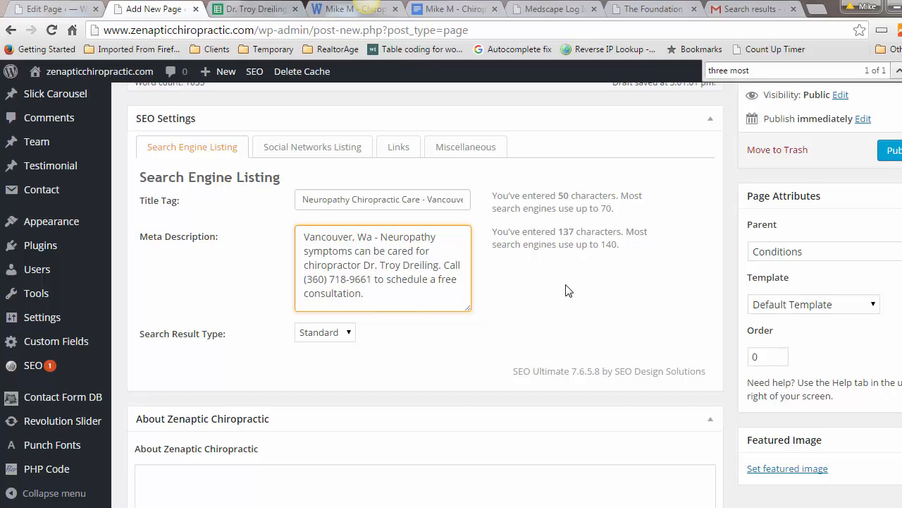
# Step: Go to 123rf.com and search its stock photos for 'nerve pain'
pyautogui.click(467, 10)
pyautogui.click(462, 31)
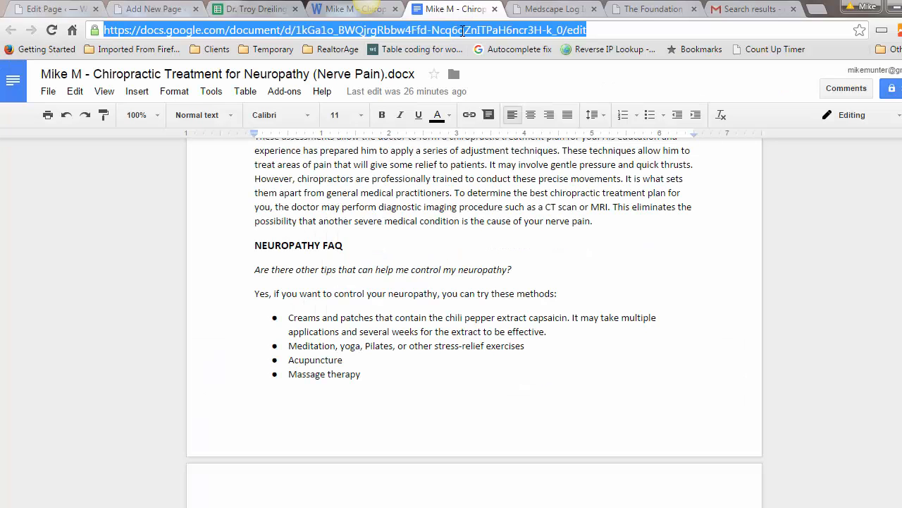
pyautogui.write('123rf.com')
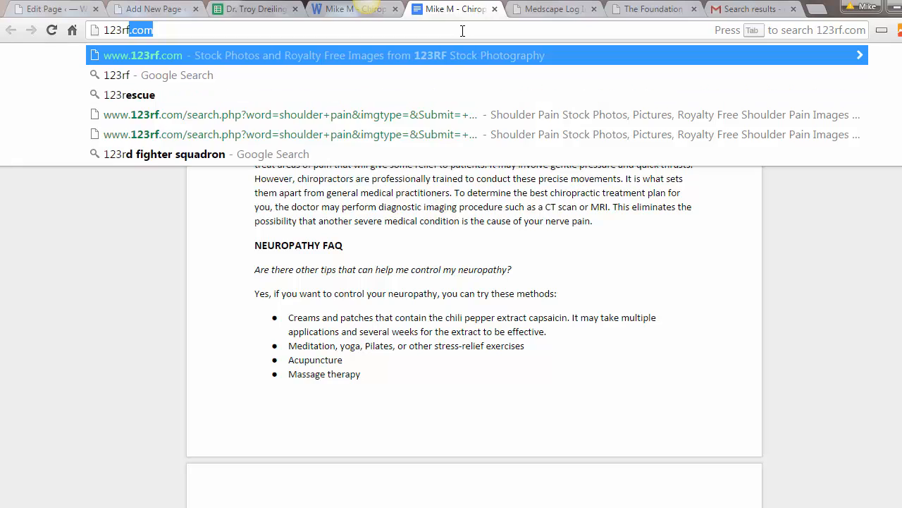
pyautogui.press('Return')
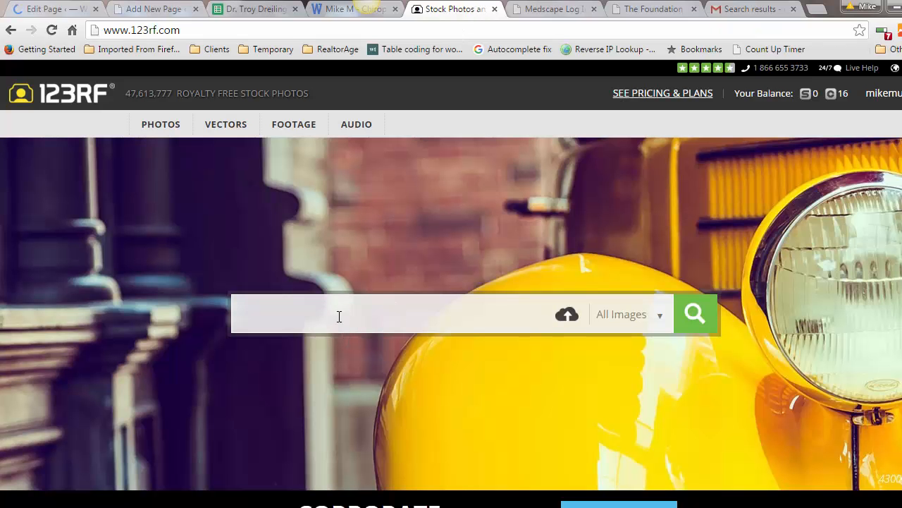
pyautogui.write('nerve pain')
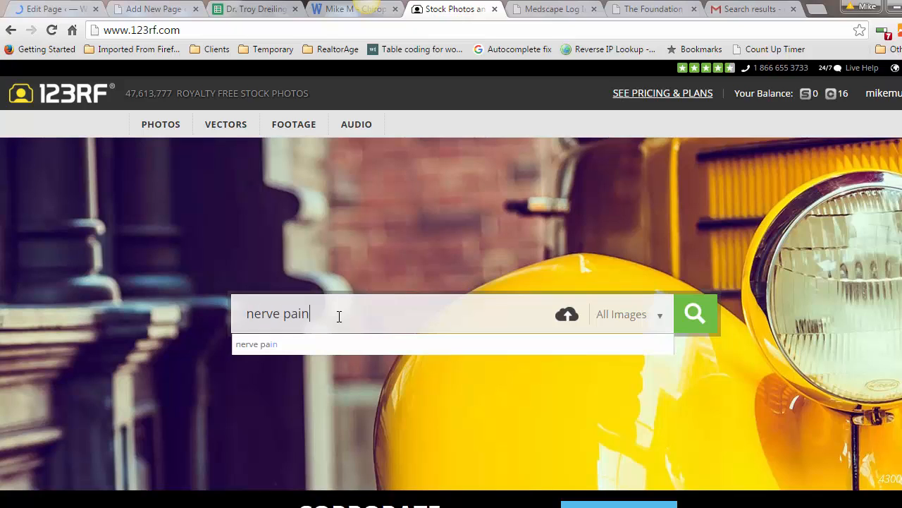
pyautogui.press('Return')
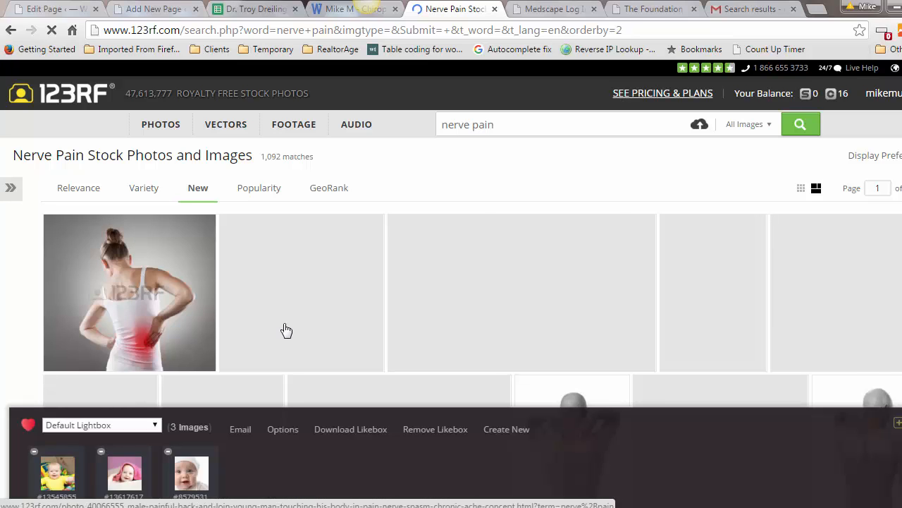
# Step: Inspect the live Fibromyalgia page's image to note its 302 × 200 size, then return to 123RF
pyautogui.click(60, 11)
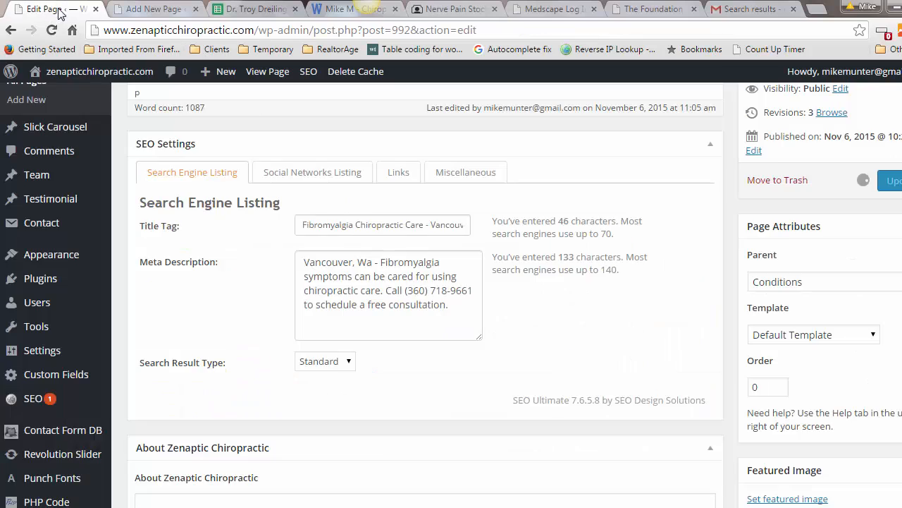
pyautogui.click(211, 140)
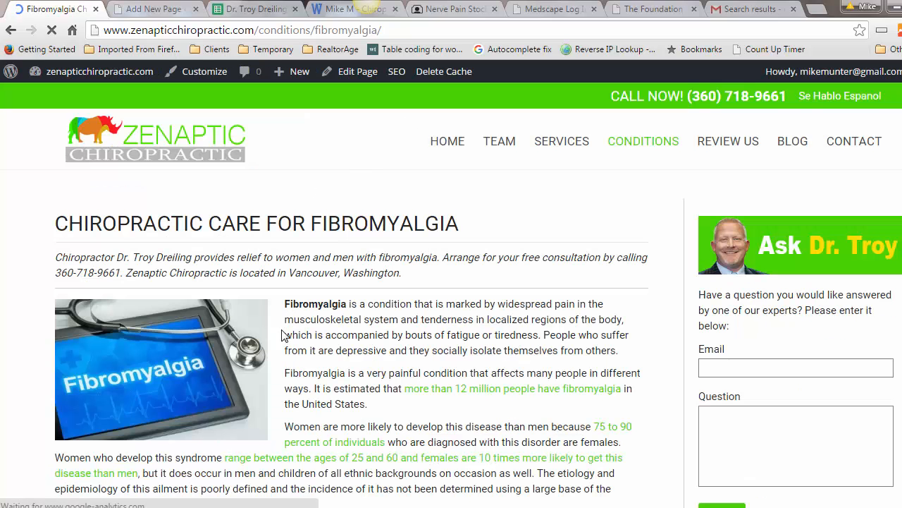
pyautogui.rightClick(154, 368)
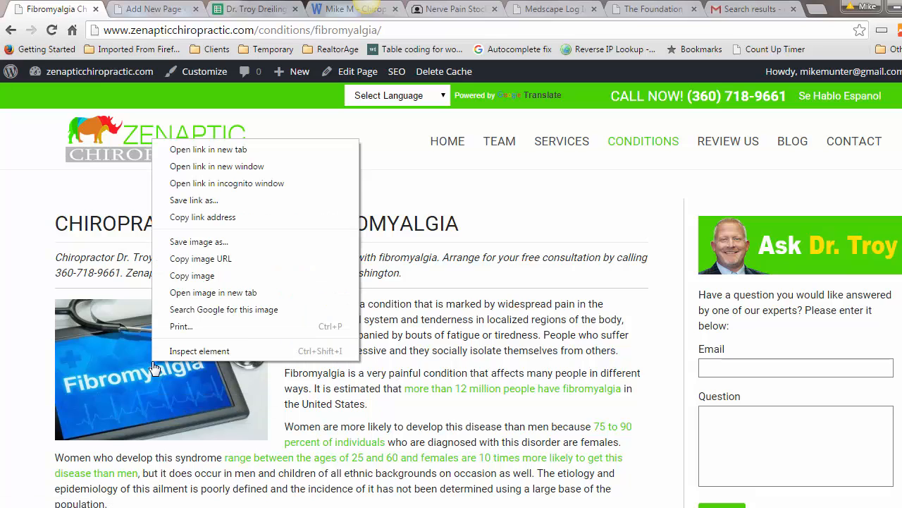
pyautogui.click(191, 353)
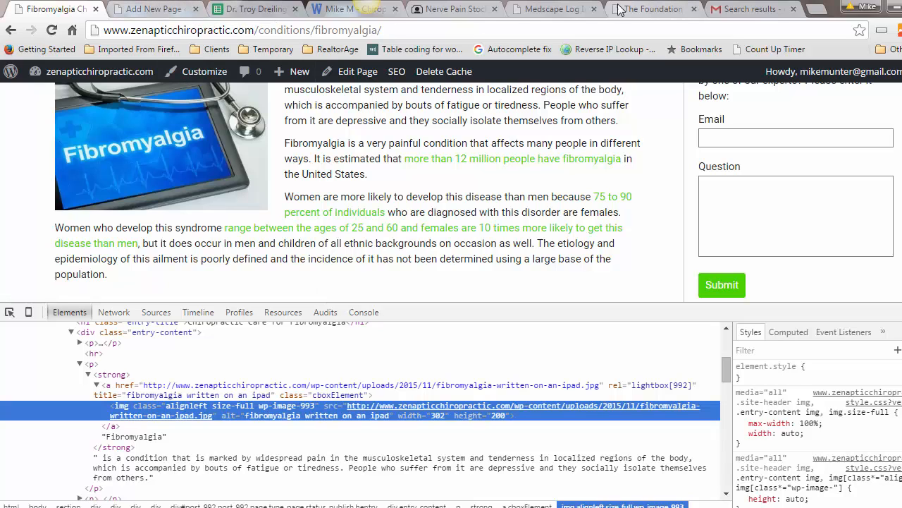
pyautogui.click(443, 14)
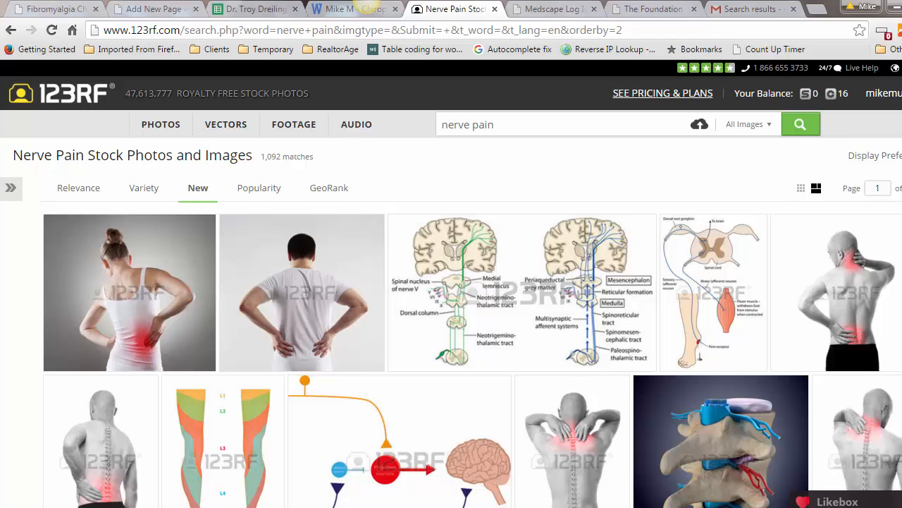
# Step: Download the young woman with lower-back pain photo as the 450 × 411 JPG and open it
pyautogui.scroll(-4, 451, 282)
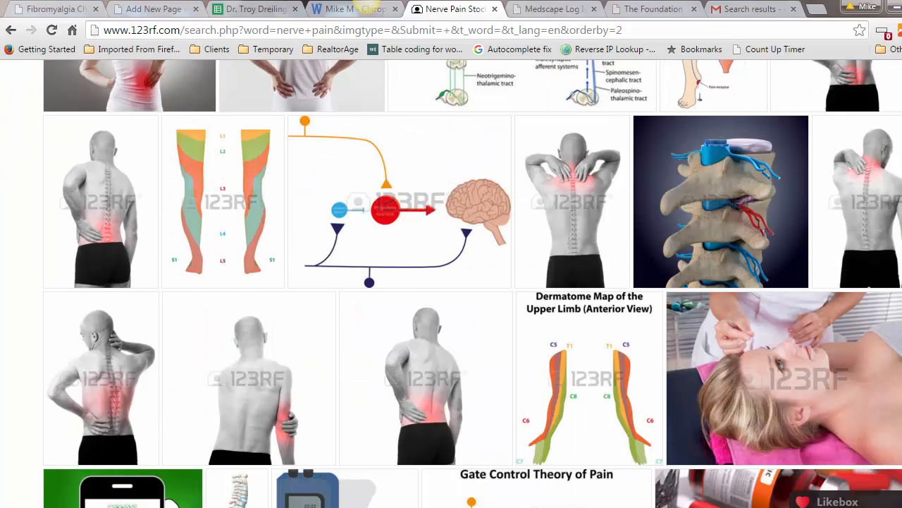
pyautogui.scroll(3, 452, 282)
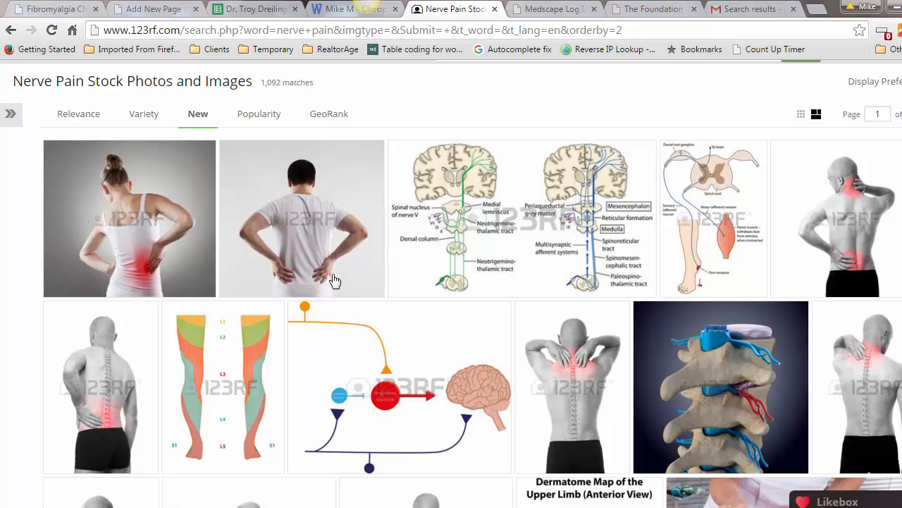
pyautogui.moveTo(137, 216)
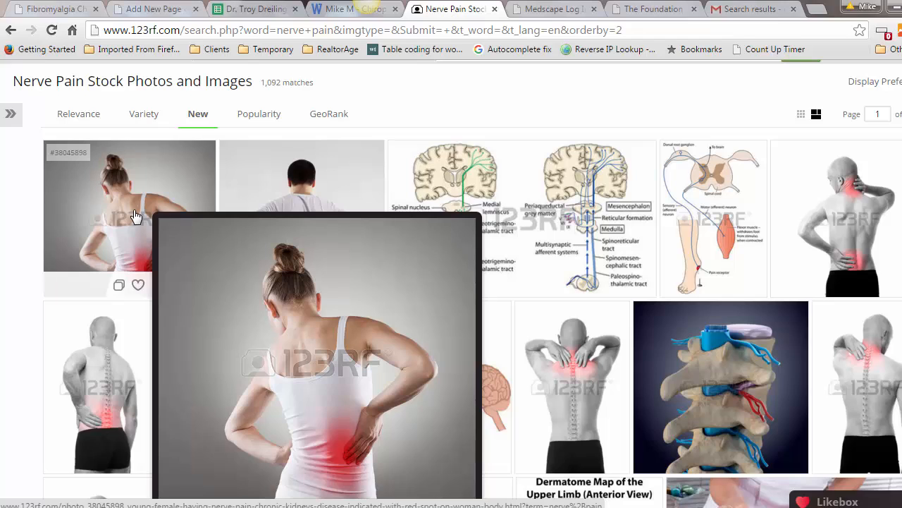
pyautogui.click(137, 217)
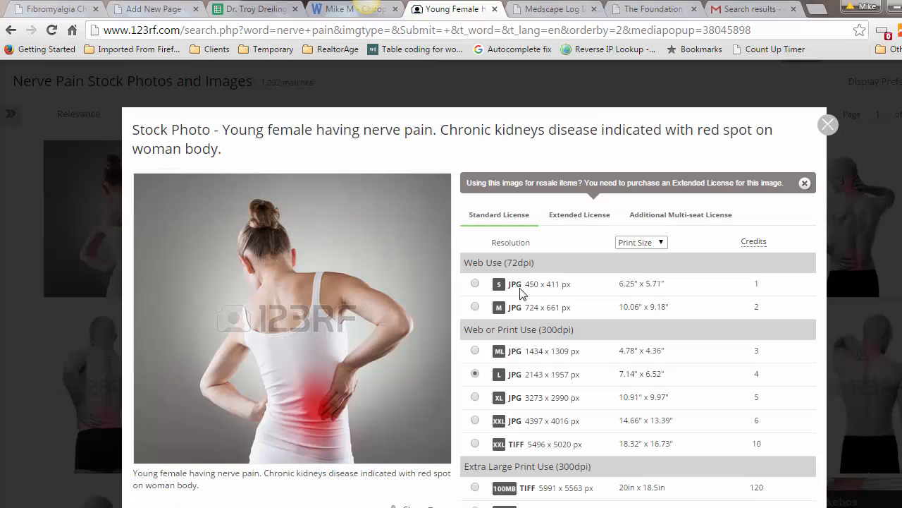
pyautogui.click(475, 283)
pyautogui.scroll(-2, 474, 282)
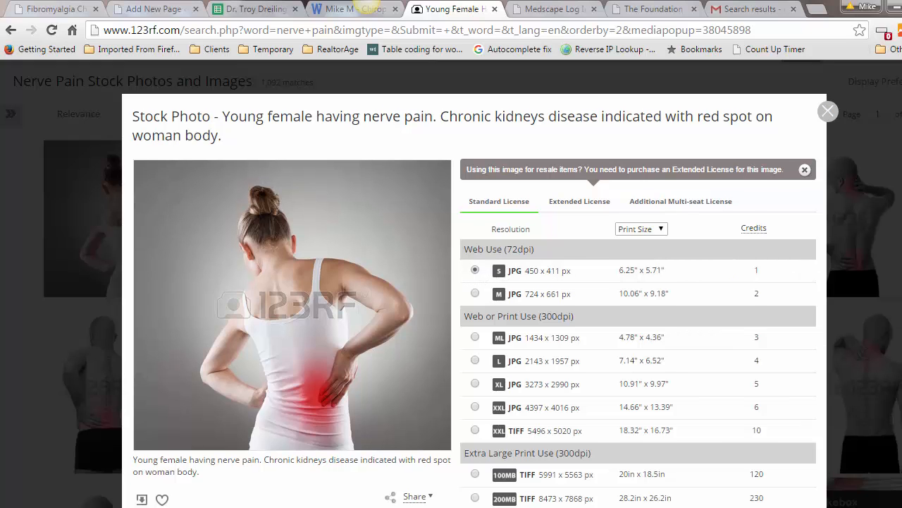
pyautogui.scroll(-1, 474, 282)
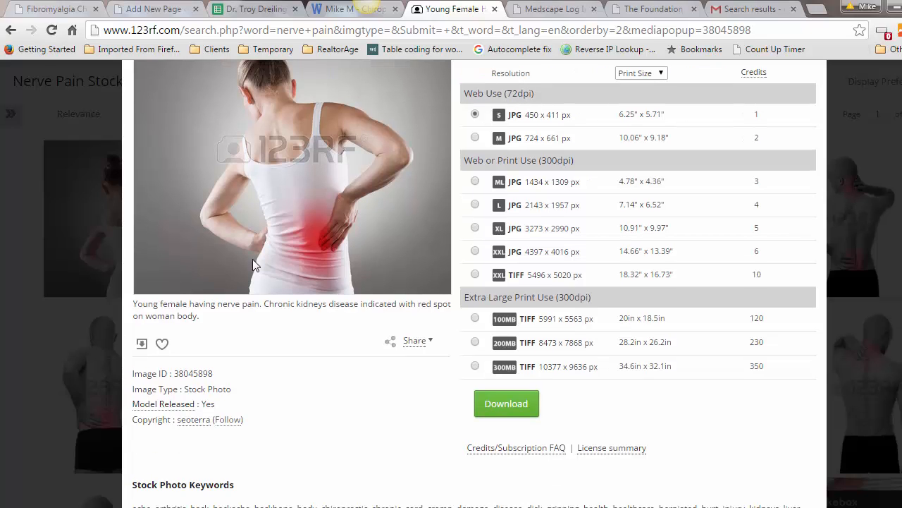
pyautogui.click(505, 401)
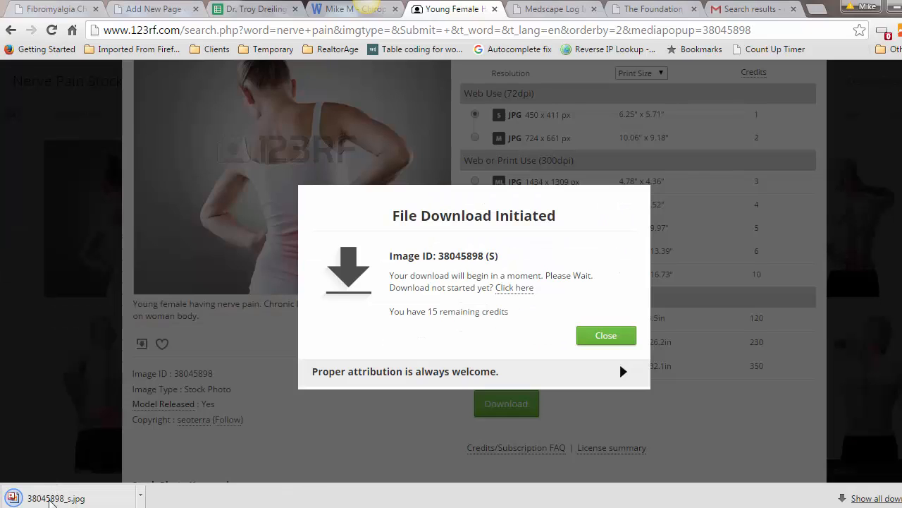
pyautogui.click(50, 499)
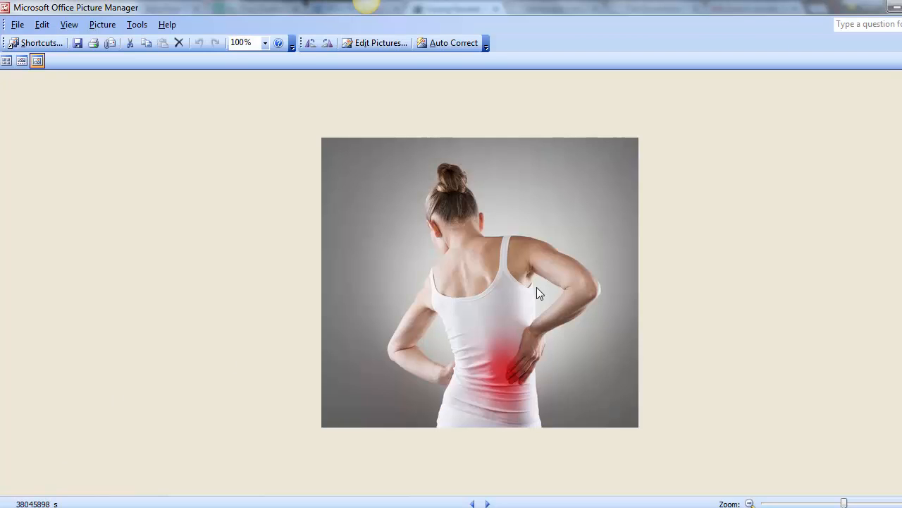
# Step: Crop the top and bottom of the photo, leaving it 450 × 324
pyautogui.click(371, 45)
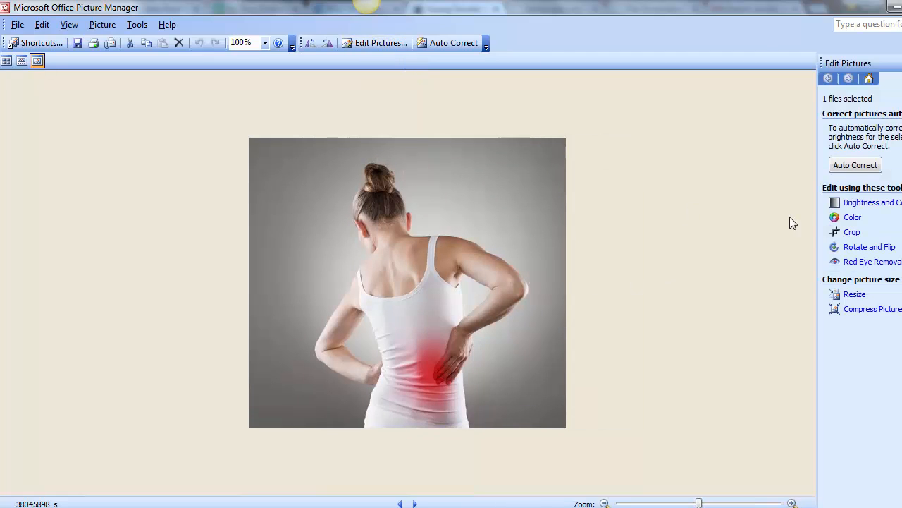
pyautogui.click(851, 232)
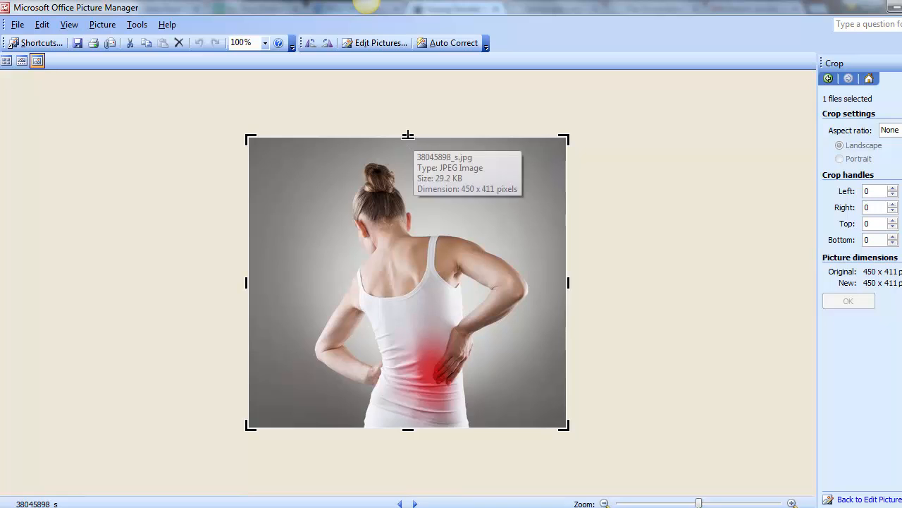
pyautogui.moveTo(407, 134); pyautogui.dragTo(411, 178)
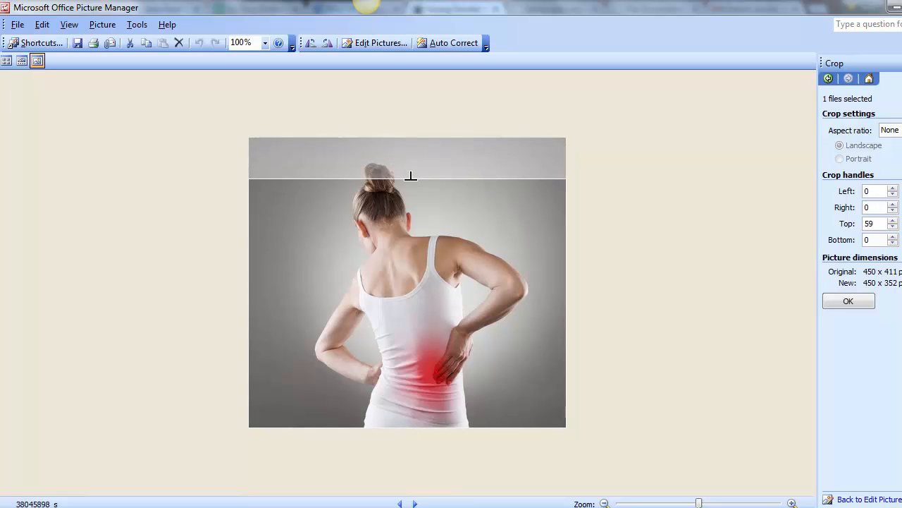
pyautogui.moveTo(408, 428); pyautogui.dragTo(409, 409)
pyautogui.click(859, 304)
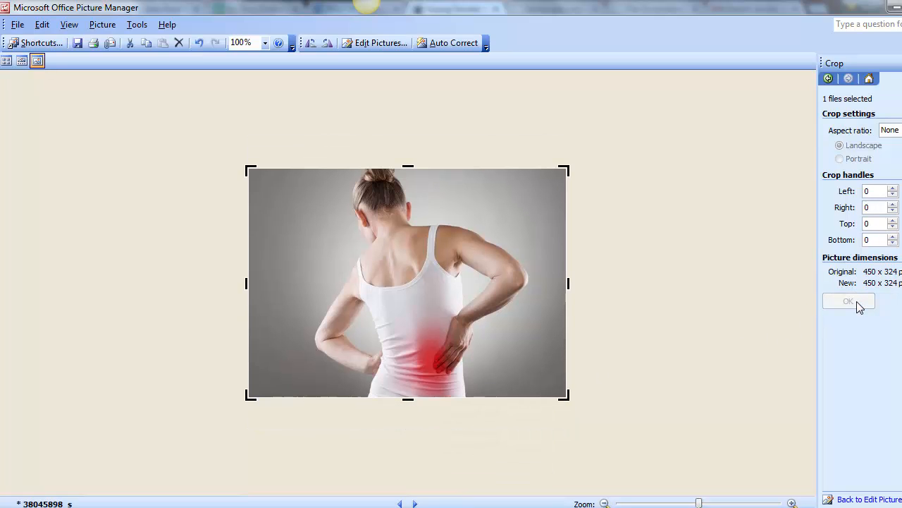
# Step: Resize the photo to 68% of its original size, 306 pixels wide
pyautogui.click(375, 43)
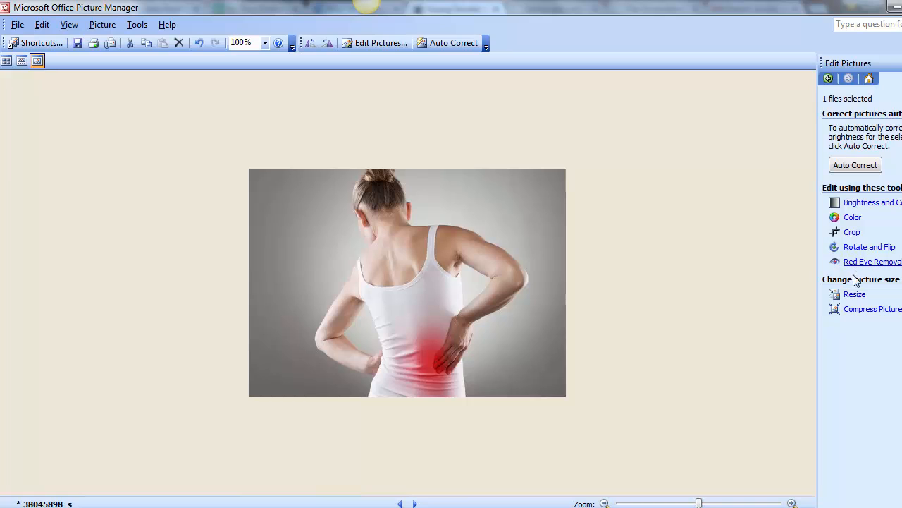
pyautogui.click(854, 294)
pyautogui.click(834, 223)
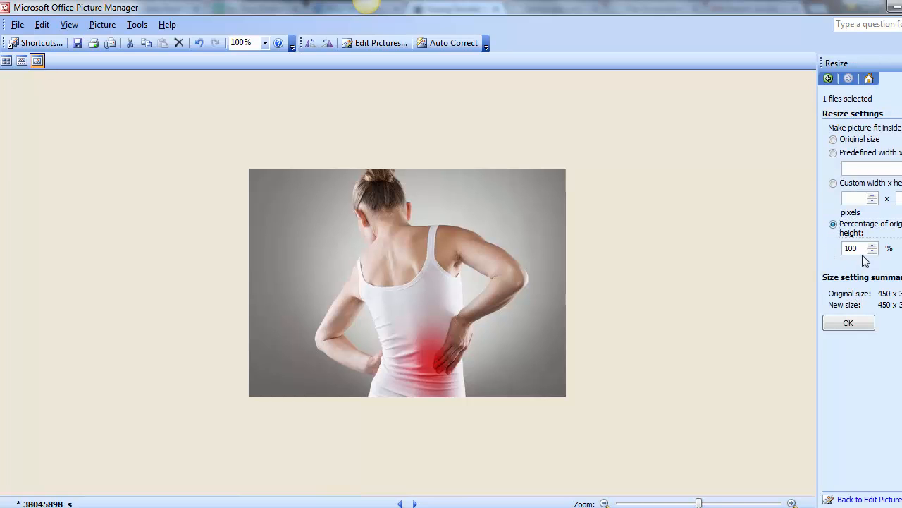
pyautogui.click(872, 251)
pyautogui.click(872, 251)
pyautogui.click(873, 251)
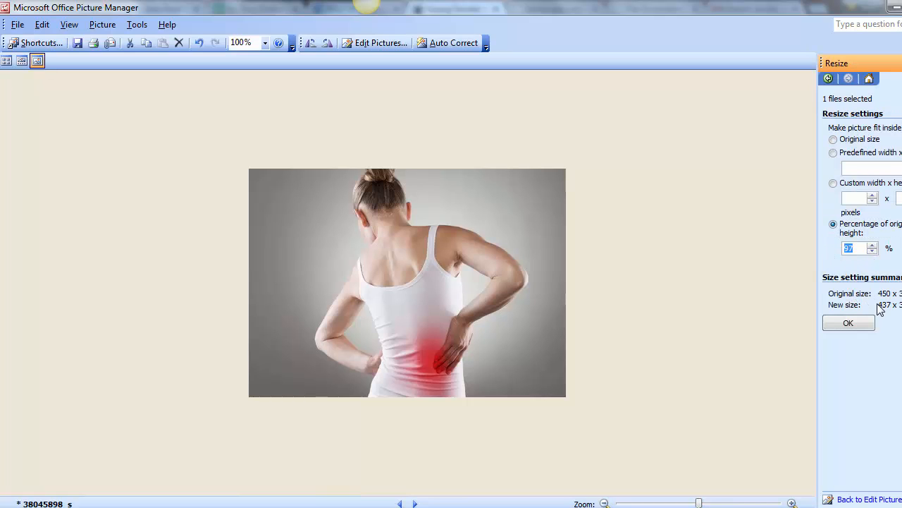
pyautogui.click(872, 251)
pyautogui.click(873, 251)
pyautogui.click(873, 251)
pyautogui.click(872, 251)
pyautogui.click(872, 251)
pyautogui.click(872, 251)
pyautogui.click(872, 251)
pyautogui.click(872, 251)
pyautogui.click(872, 251)
pyautogui.click(854, 324)
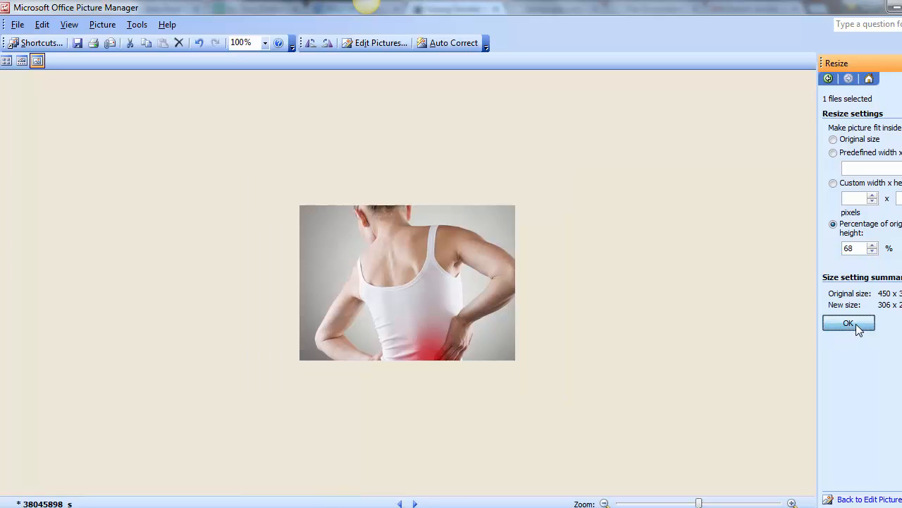
pyautogui.click(20, 26)
pyautogui.click(31, 38)
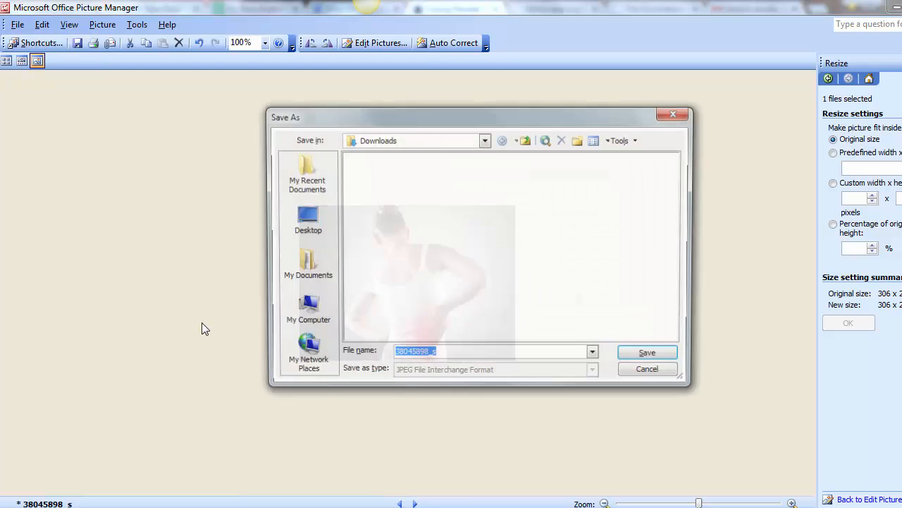
# Step: Save the photo to the Desktop as 'woman with nerve pain - neuropathy' and return to the browser
pyautogui.click(305, 220)
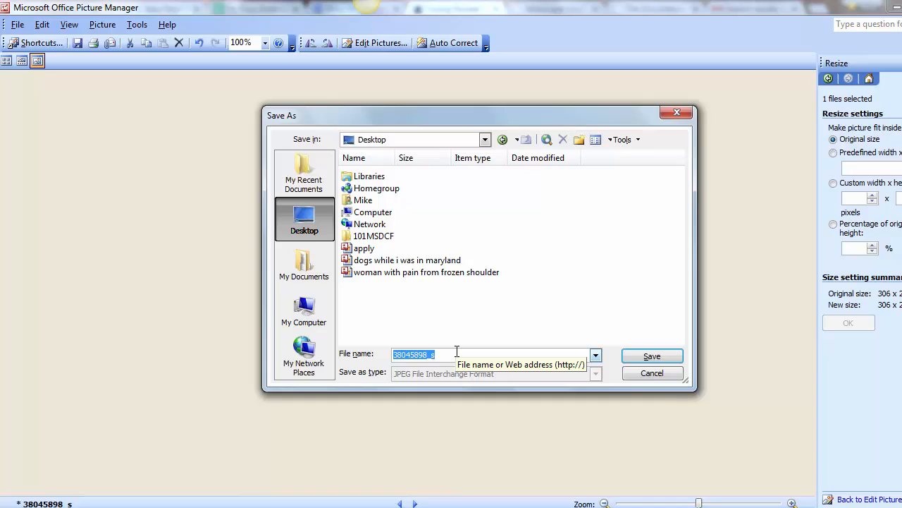
pyautogui.write('woman with nerve pain - neut')
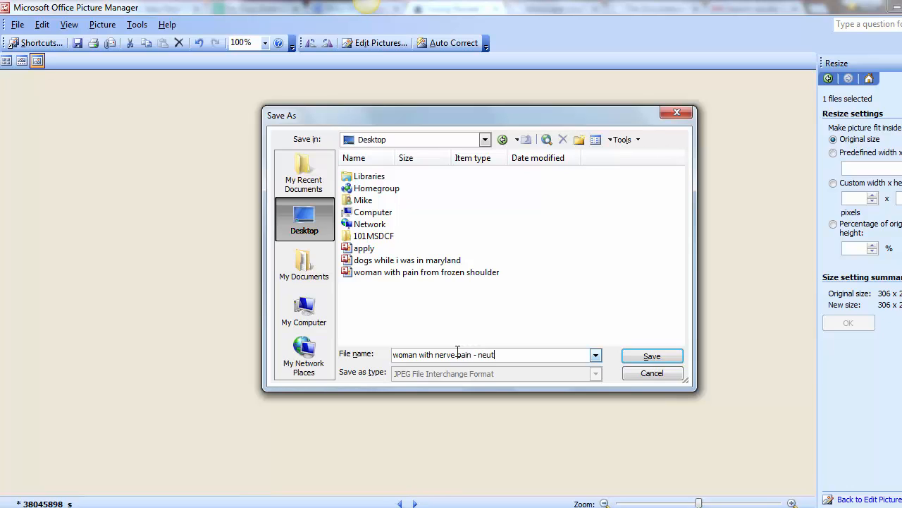
pyautogui.press('BackSpace')
pyautogui.press('BackSpace')
pyautogui.click(648, 356)
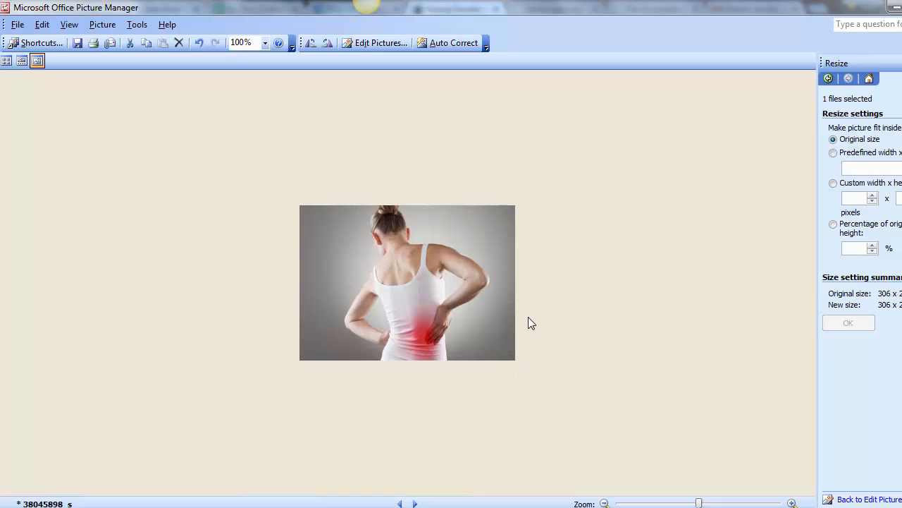
pyautogui.hotkey('alt', 'Tab')
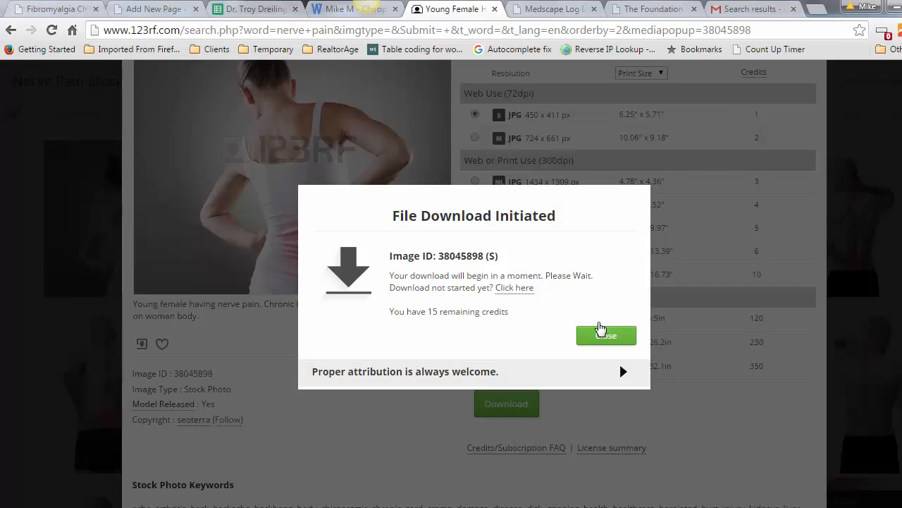
pyautogui.click(152, 8)
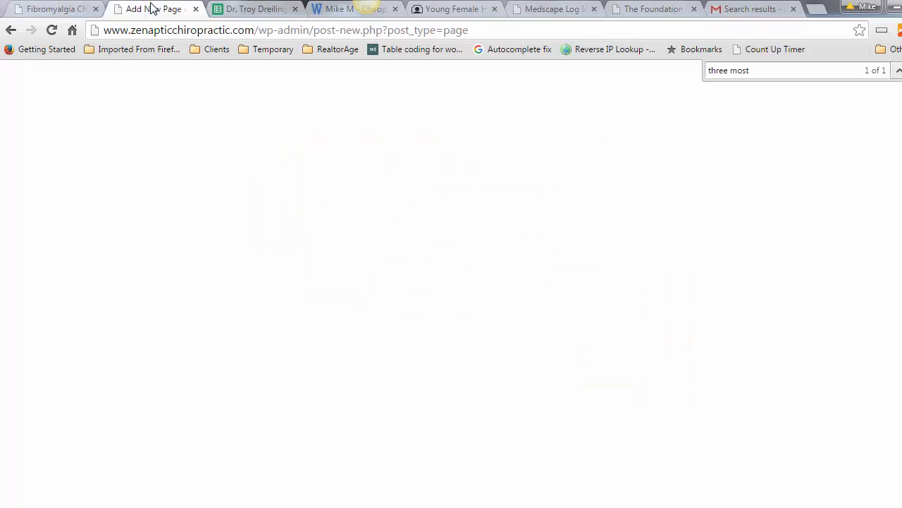
pyautogui.click(296, 286)
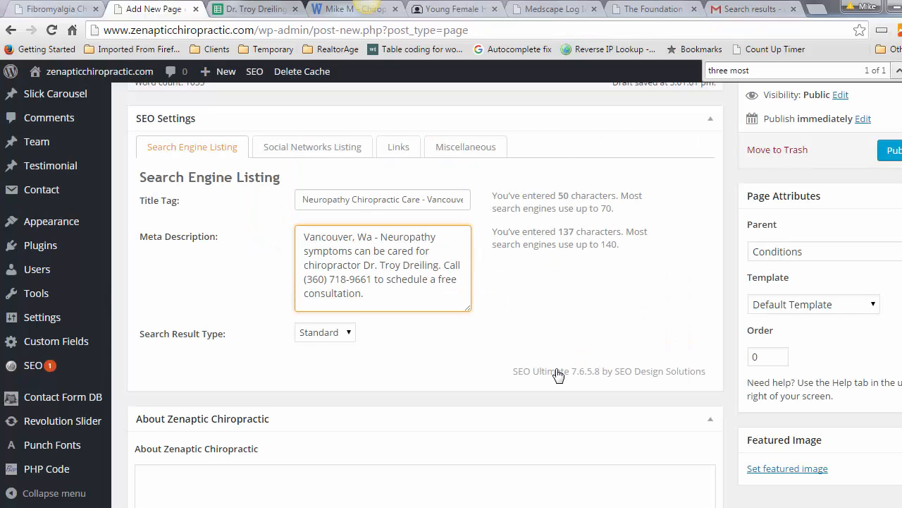
pyautogui.scroll(4, 426, 282)
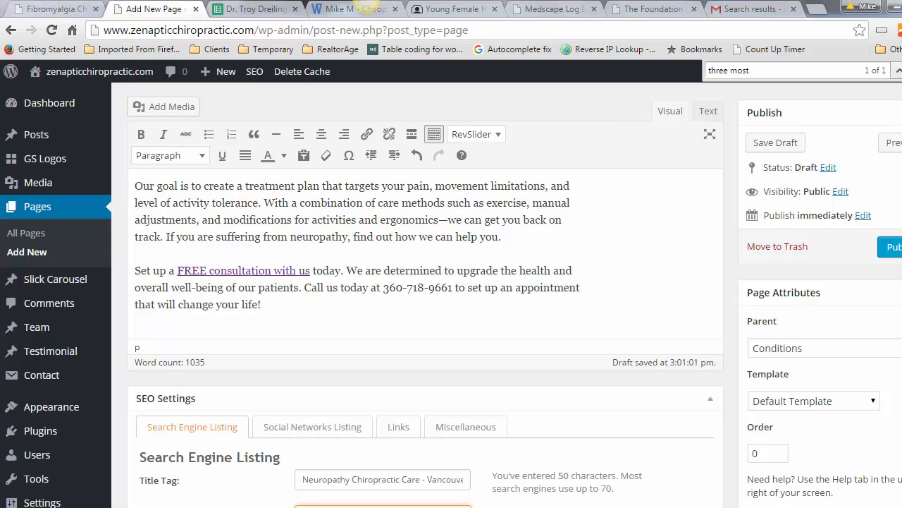
pyautogui.scroll(15, 426, 324)
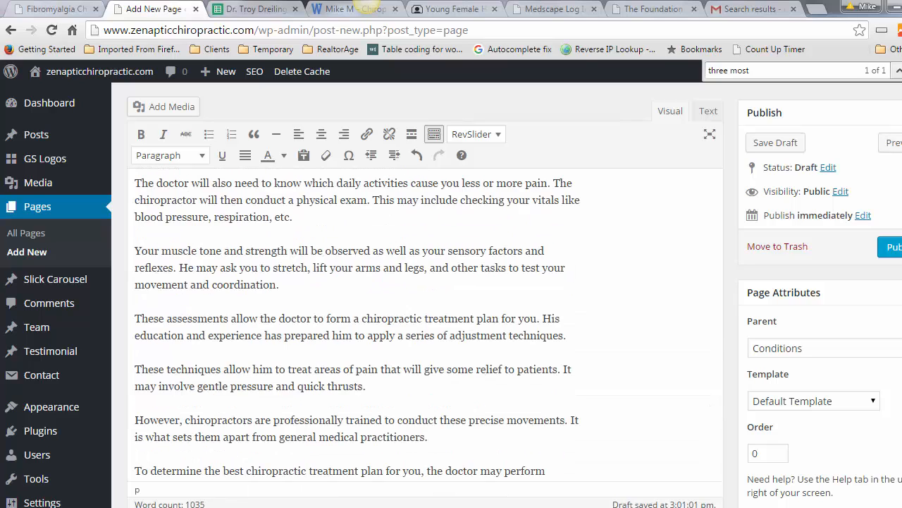
pyautogui.scroll(15, 425, 324)
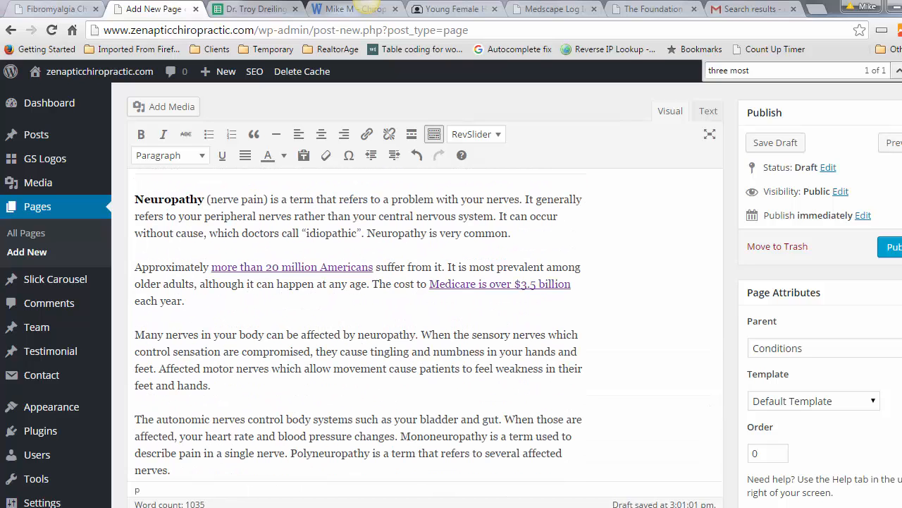
pyautogui.scroll(-1, 426, 325)
pyautogui.scroll(3, 358, 324)
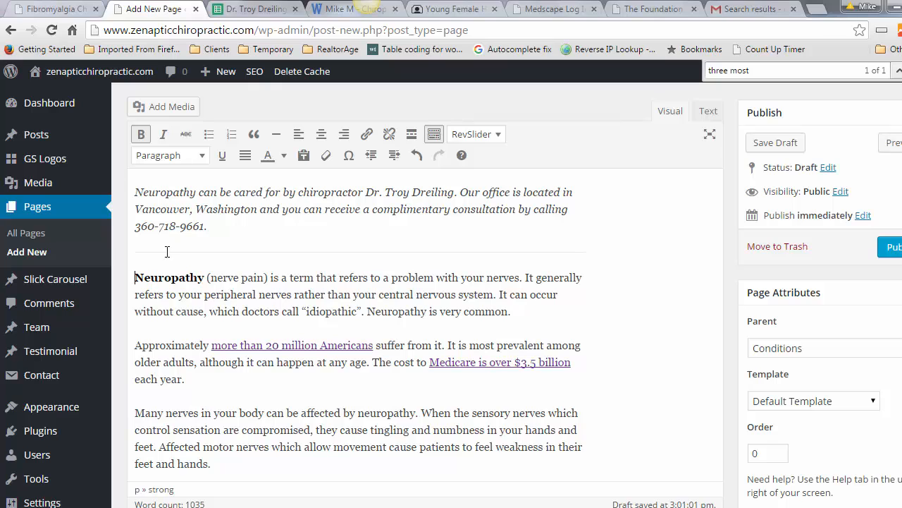
# Step: Upload the photo 'woman with nerve pain - neuropathy.jpg' to the media library
pyautogui.click(164, 108)
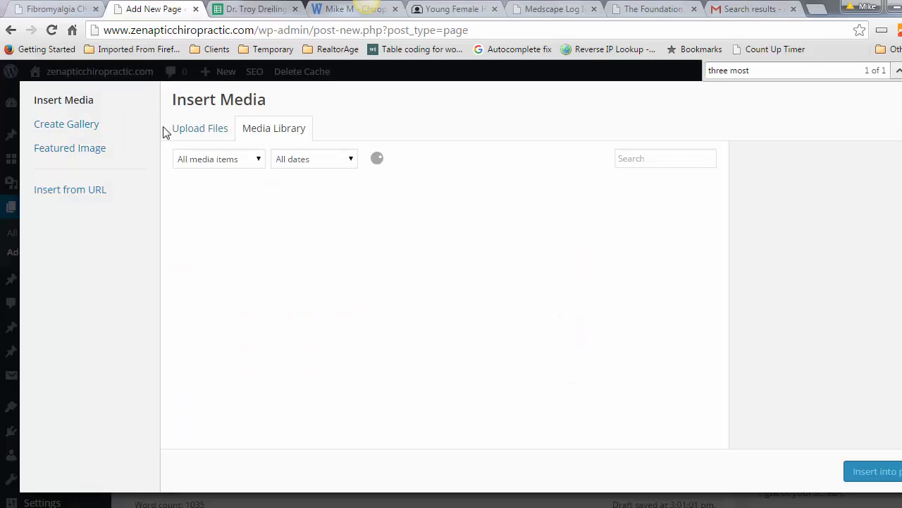
pyautogui.click(191, 133)
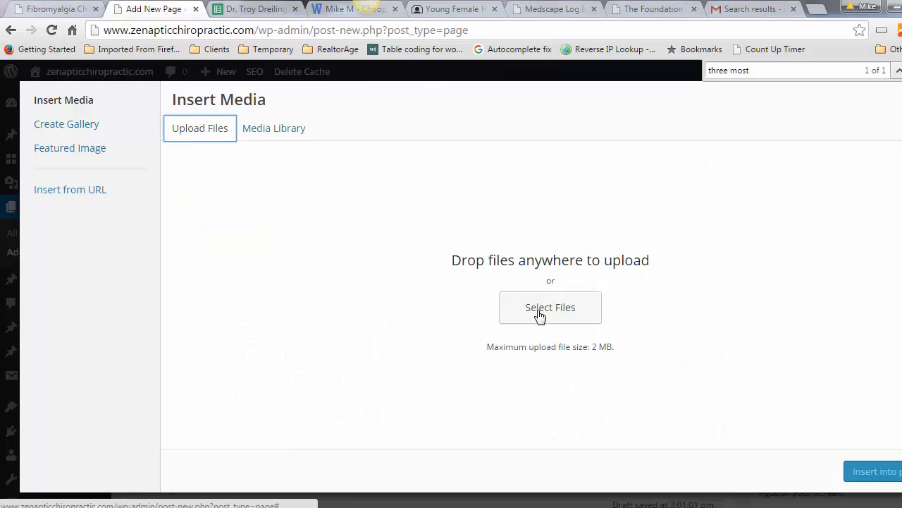
pyautogui.click(541, 313)
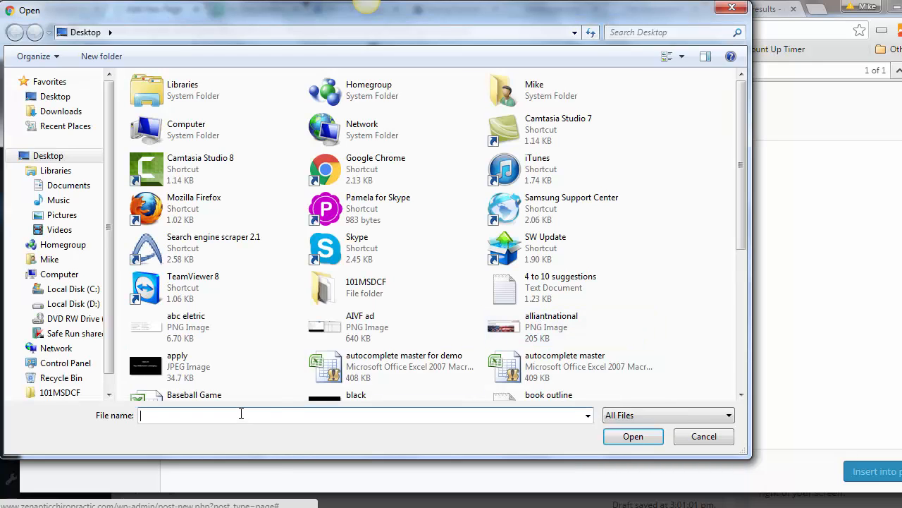
pyautogui.write('woman')
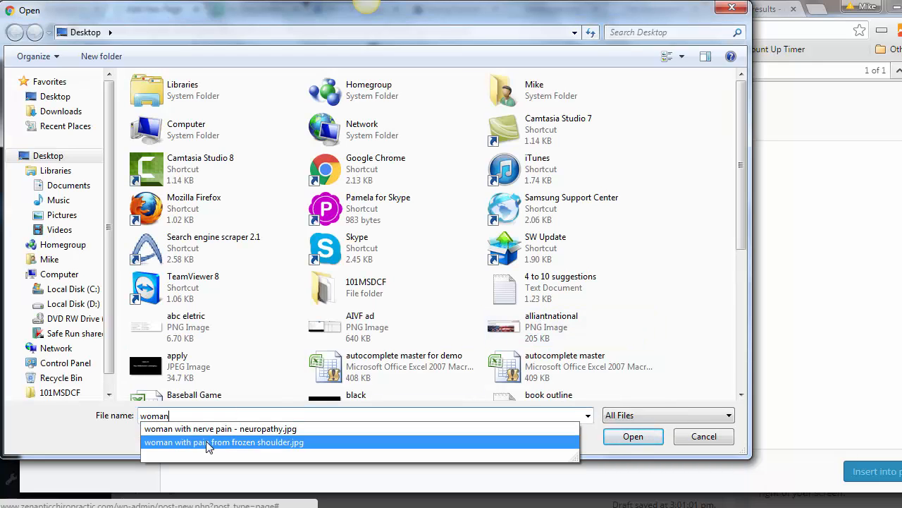
pyautogui.click(213, 429)
pyautogui.press('Return')
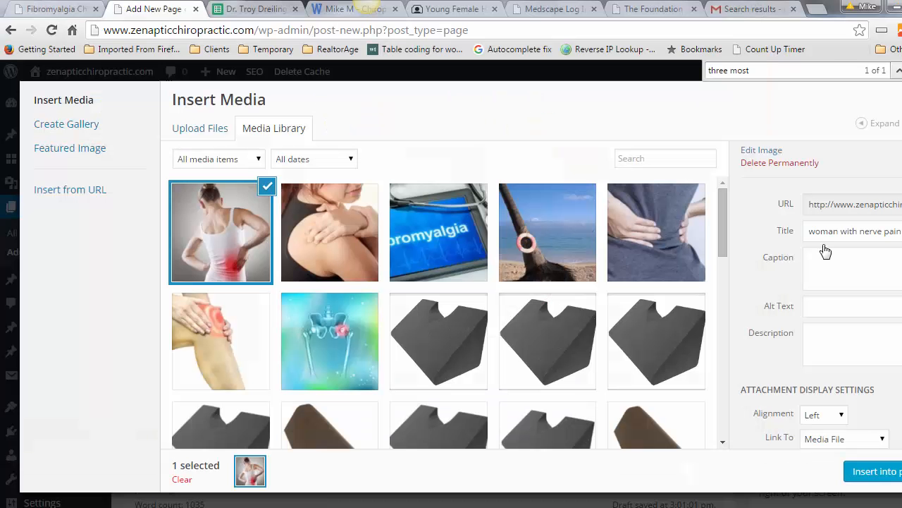
# Step: Move the image's title text into its alt text and insert the photo into the page
pyautogui.moveTo(809, 230); pyautogui.dragTo(901, 231)
pyautogui.rightClick(840, 234)
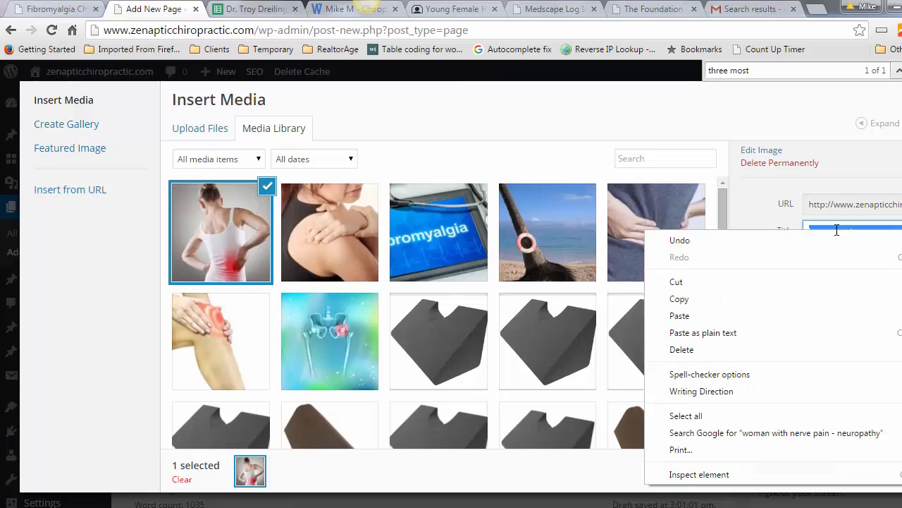
pyautogui.click(707, 292)
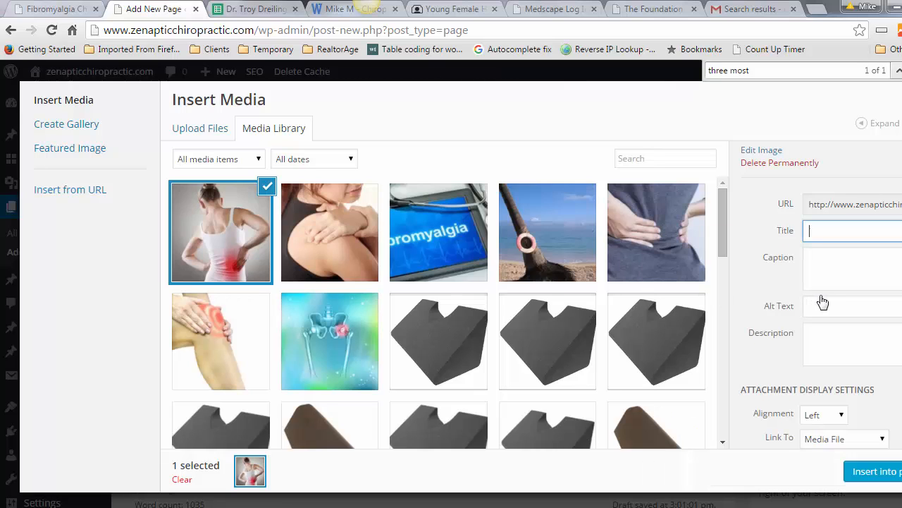
pyautogui.click(823, 305)
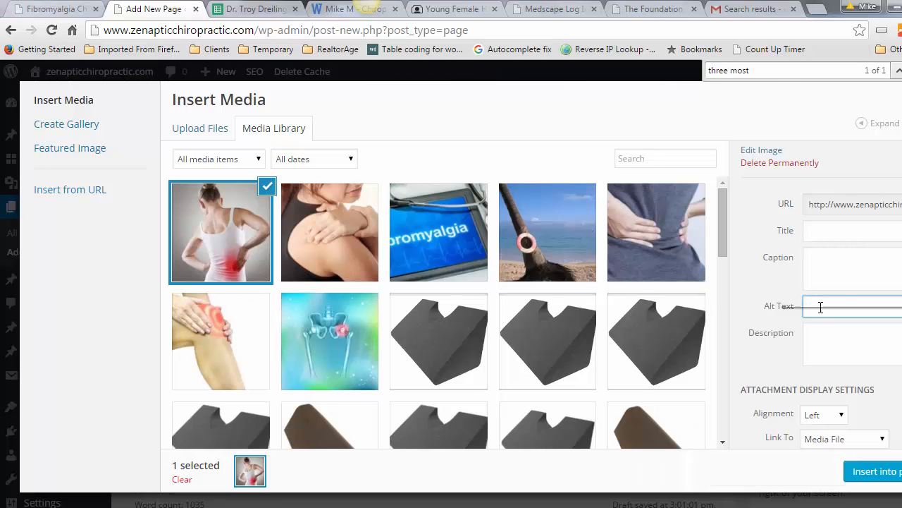
pyautogui.rightClick(822, 307)
pyautogui.click(814, 182)
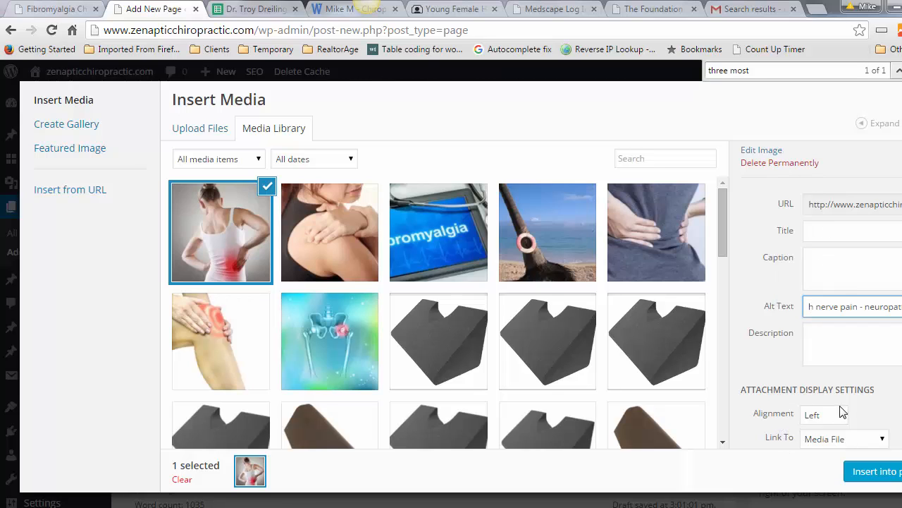
pyautogui.scroll(-2, 844, 415)
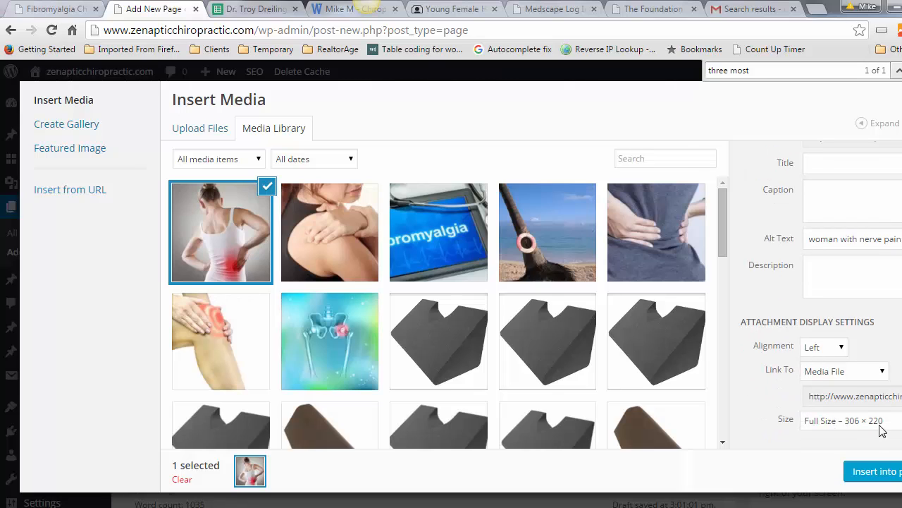
pyautogui.click(880, 473)
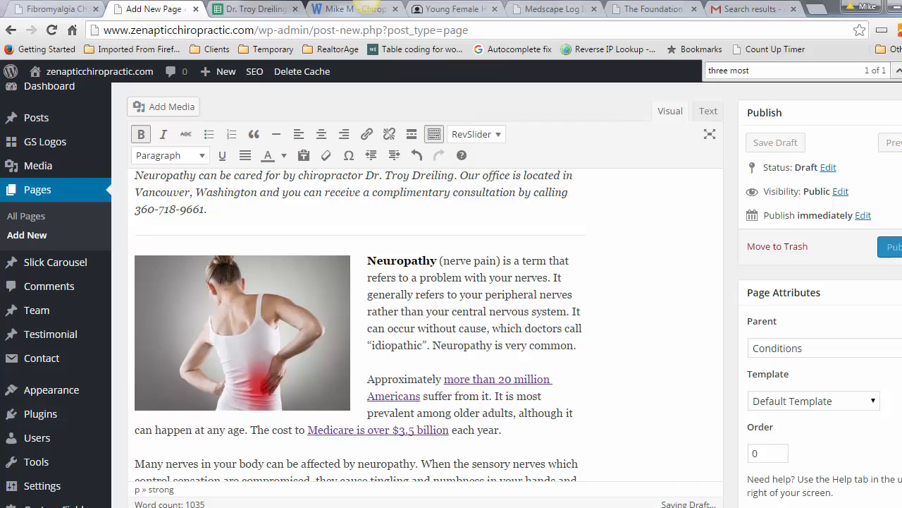
# Step: Publish the Chiropractic Treatment For Neuropathy page at /conditions/neuropathy-nerve-pain/
pyautogui.scroll(3, 425, 325)
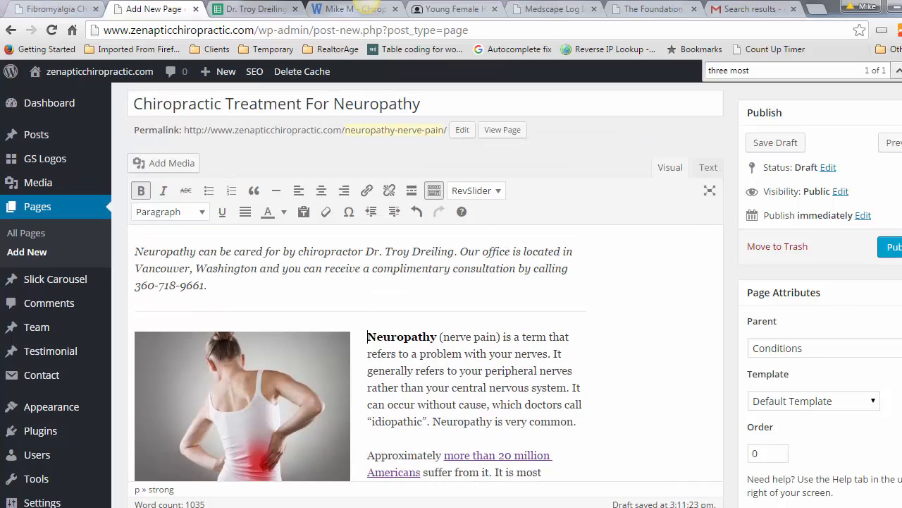
pyautogui.scroll(-1, 504, 210)
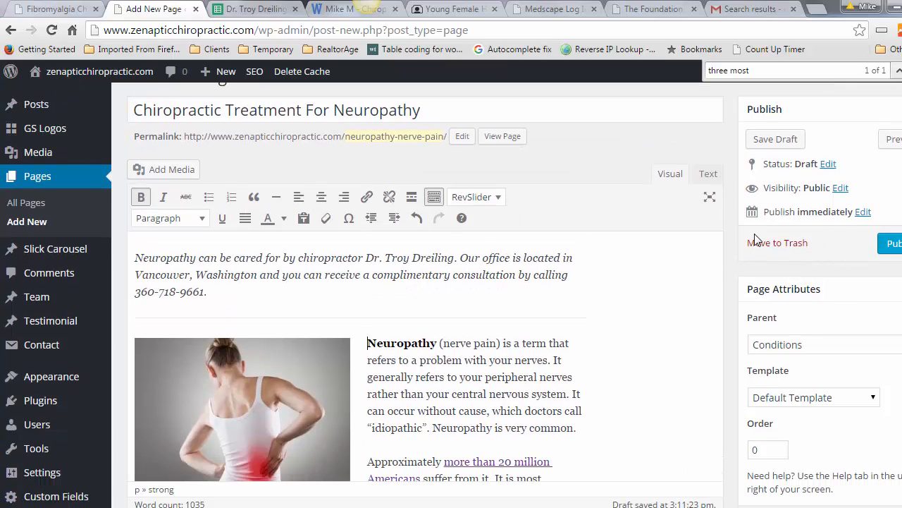
pyautogui.click(892, 246)
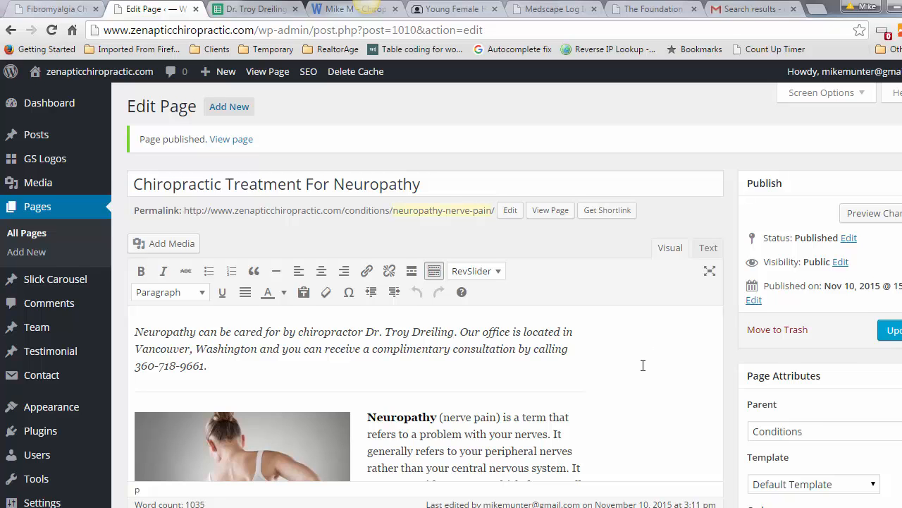
pyautogui.scroll(-5, 643, 366)
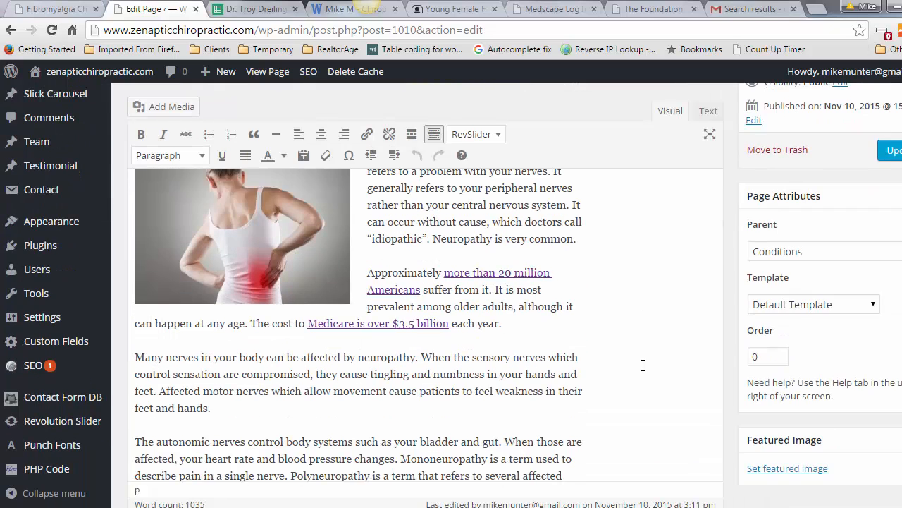
pyautogui.scroll(-5, 643, 365)
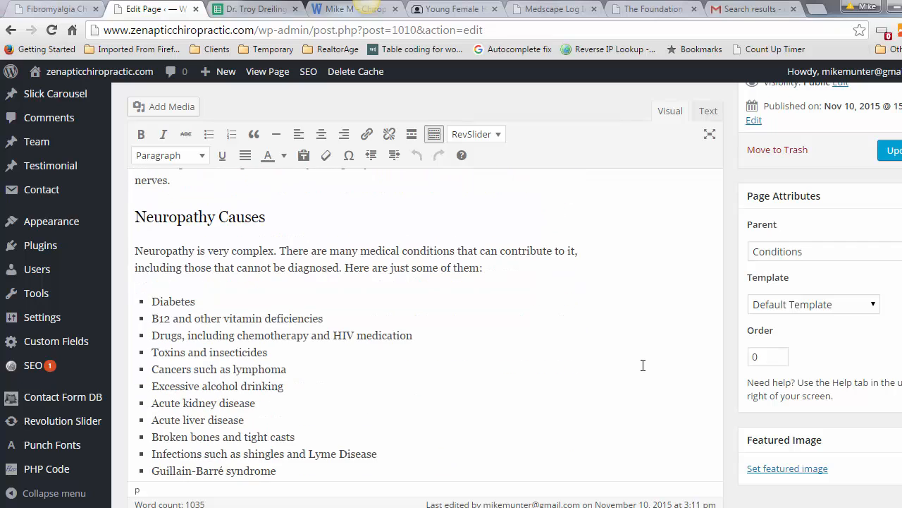
pyautogui.scroll(-4, 643, 365)
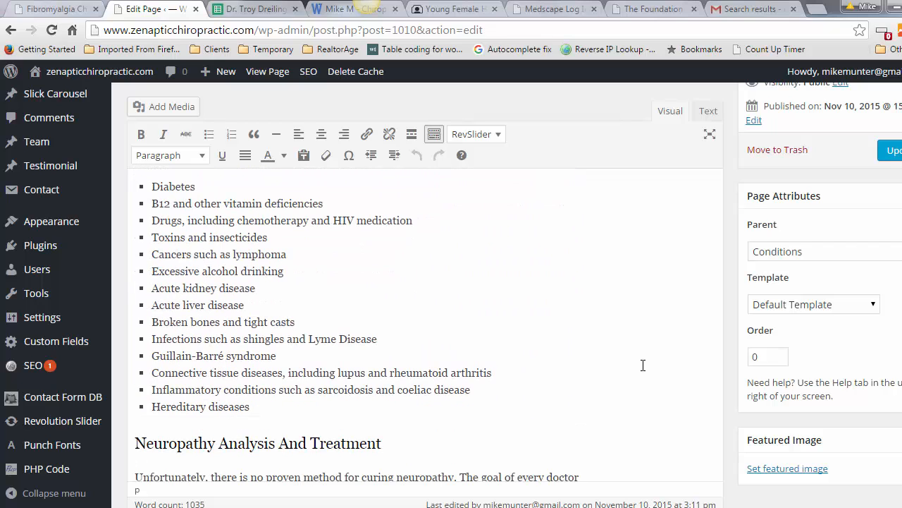
pyautogui.scroll(-10, 643, 365)
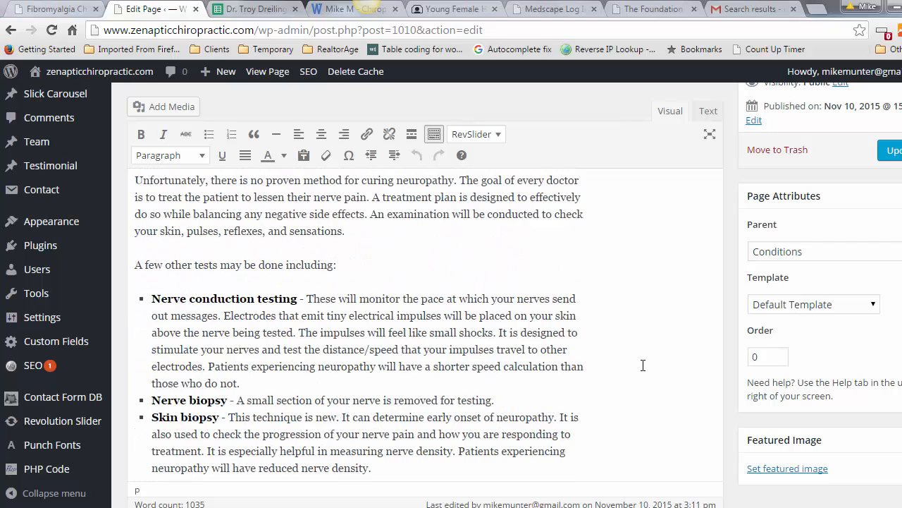
pyautogui.scroll(-3, 643, 365)
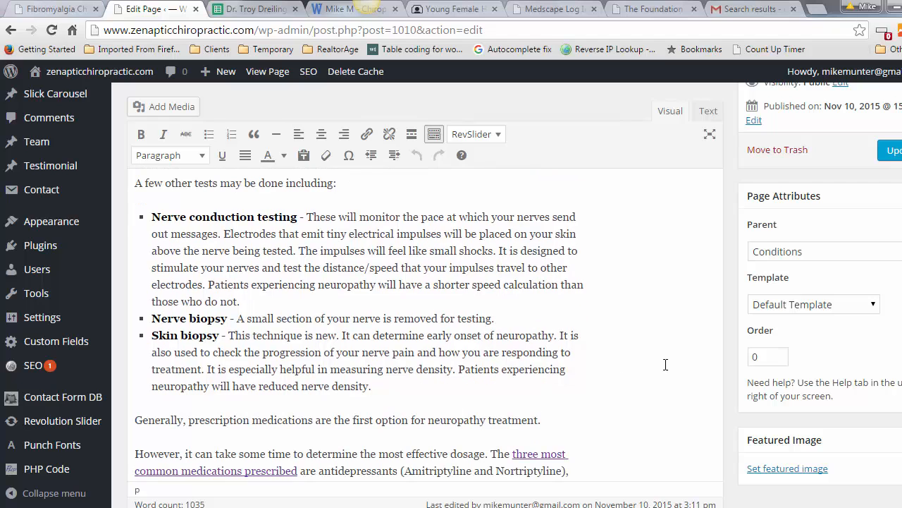
pyautogui.scroll(-7, 677, 370)
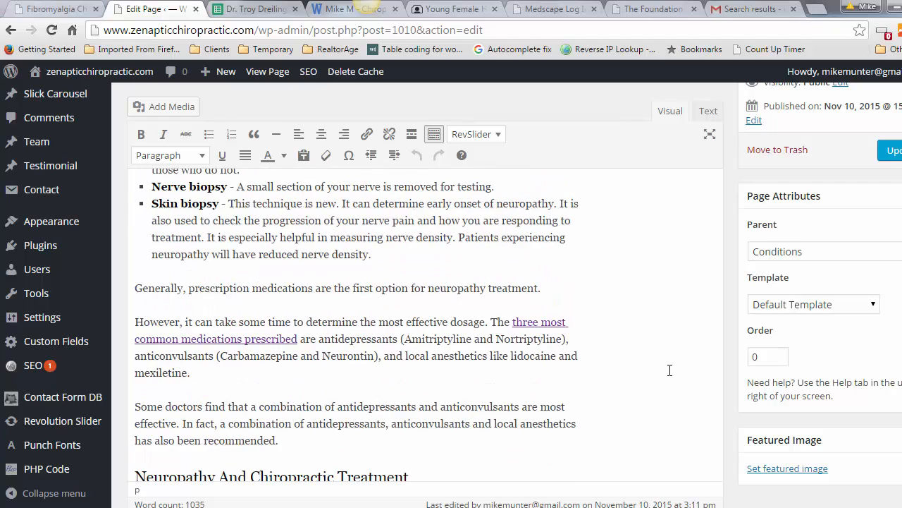
pyautogui.scroll(-3, 669, 370)
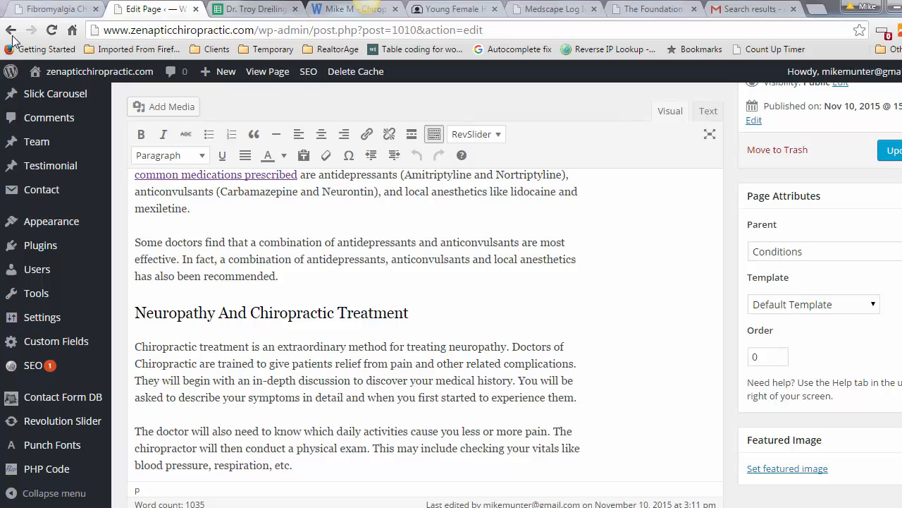
pyautogui.click(56, 11)
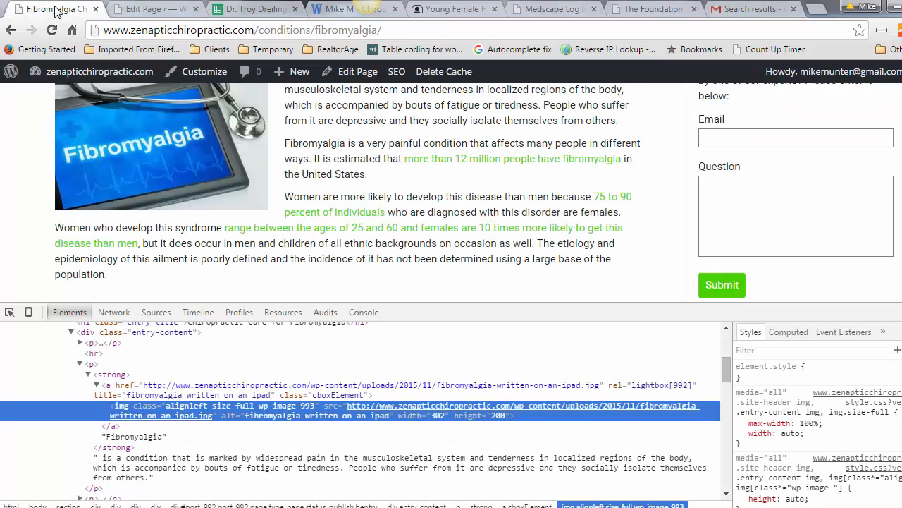
pyautogui.rightClick(263, 30)
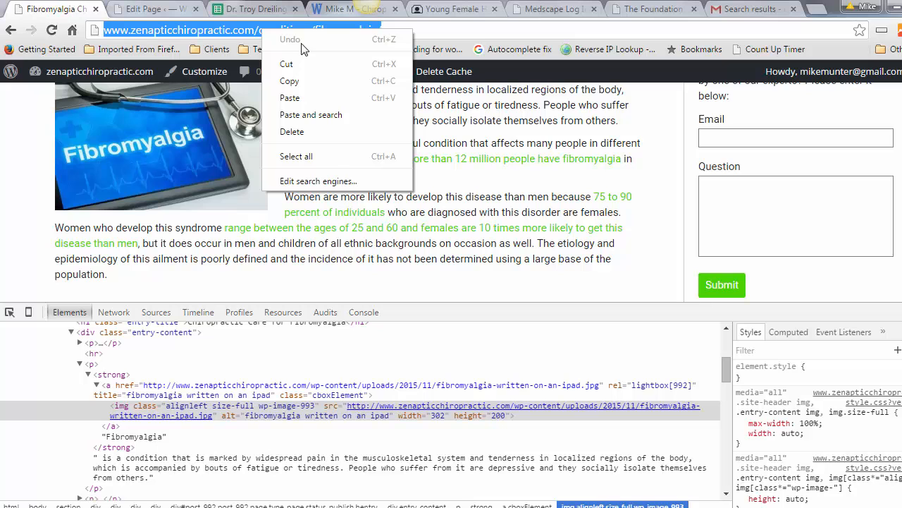
pyautogui.click(299, 81)
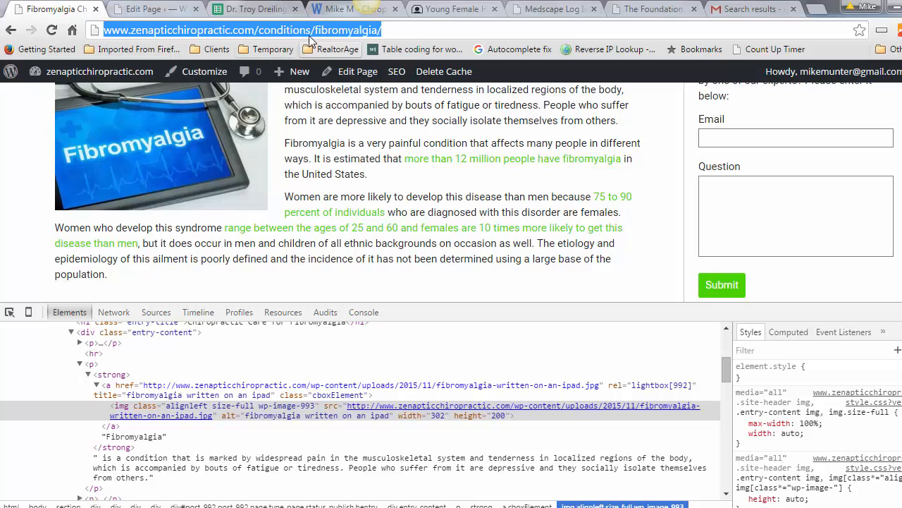
pyautogui.click(167, 13)
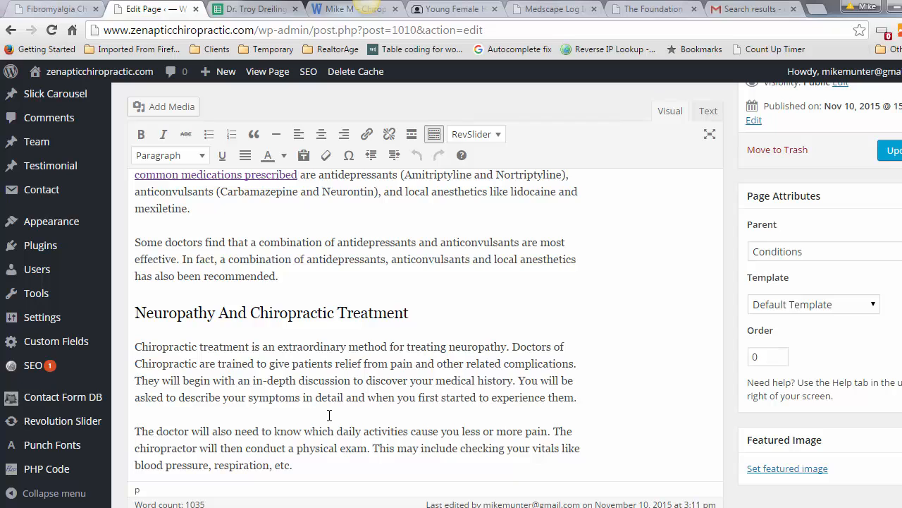
pyautogui.scroll(-3, 337, 354)
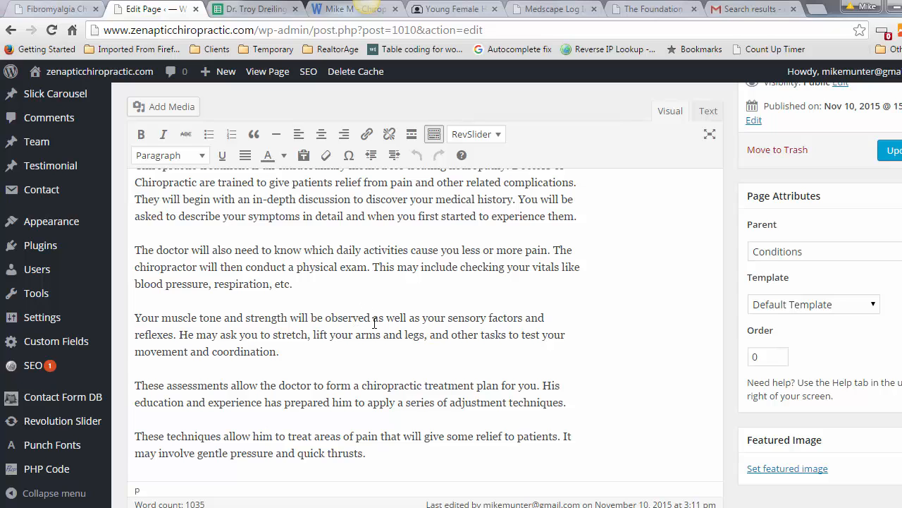
pyautogui.scroll(-1, 363, 320)
pyautogui.scroll(3, 370, 324)
pyautogui.scroll(-5, 374, 328)
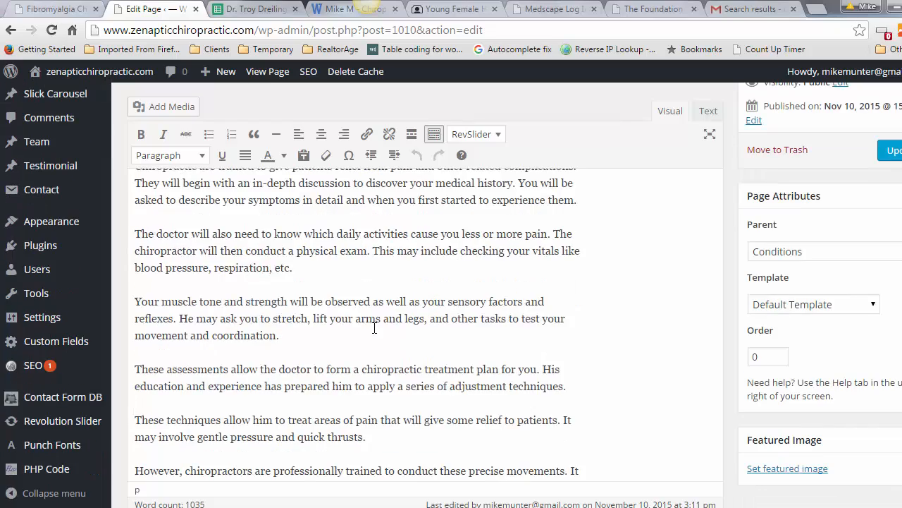
pyautogui.scroll(-10, 374, 328)
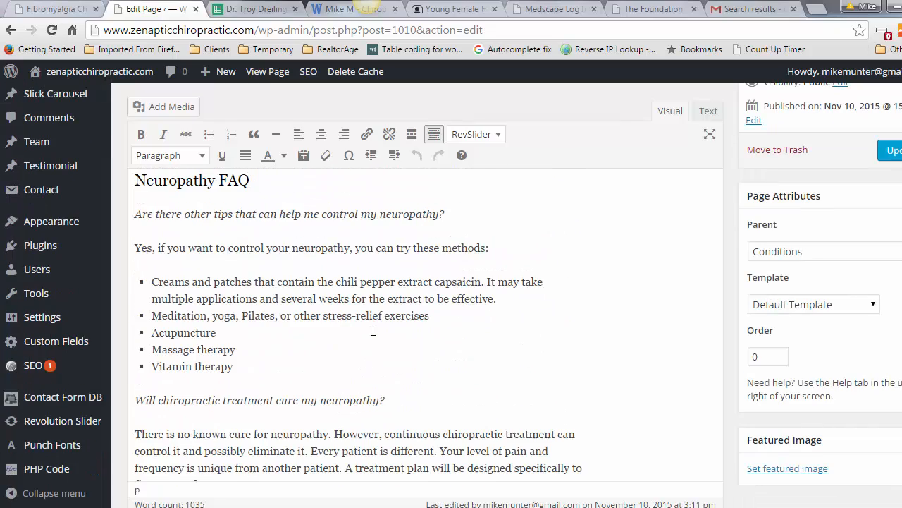
pyautogui.scroll(-4, 227, 270)
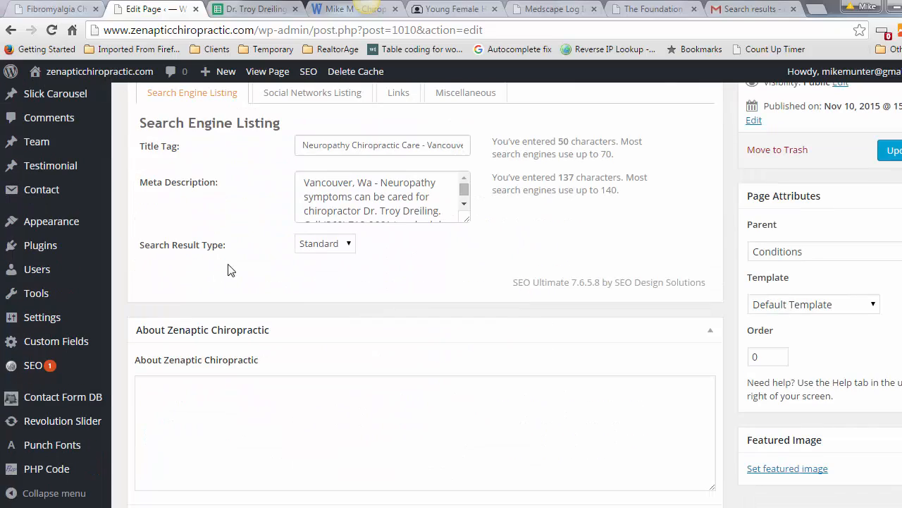
pyautogui.scroll(5, 301, 301)
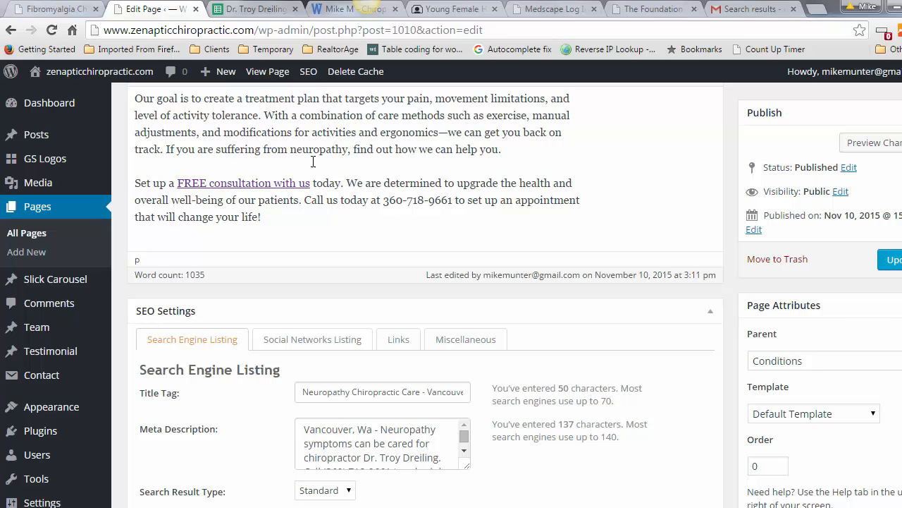
pyautogui.scroll(13, 425, 295)
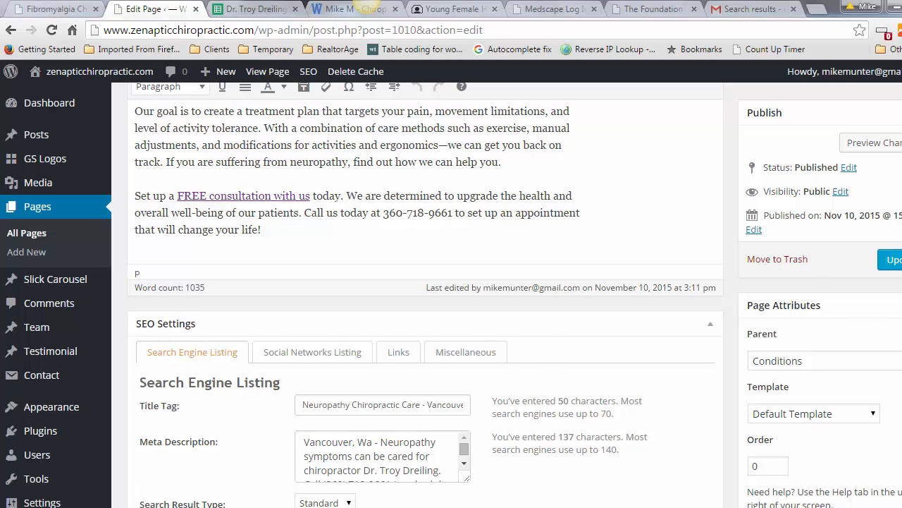
# Step: View the live neuropathy page and scroll down to its Summary and back up
pyautogui.scroll(8, 425, 295)
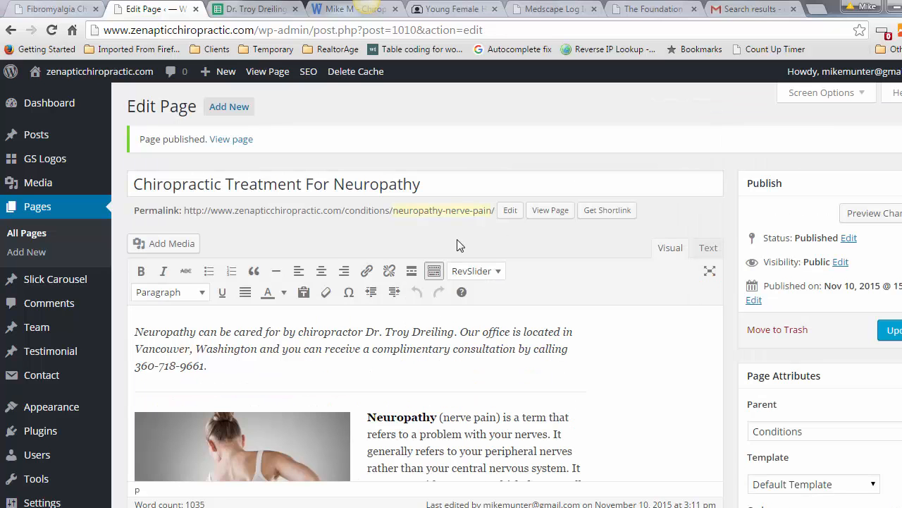
pyautogui.click(553, 211)
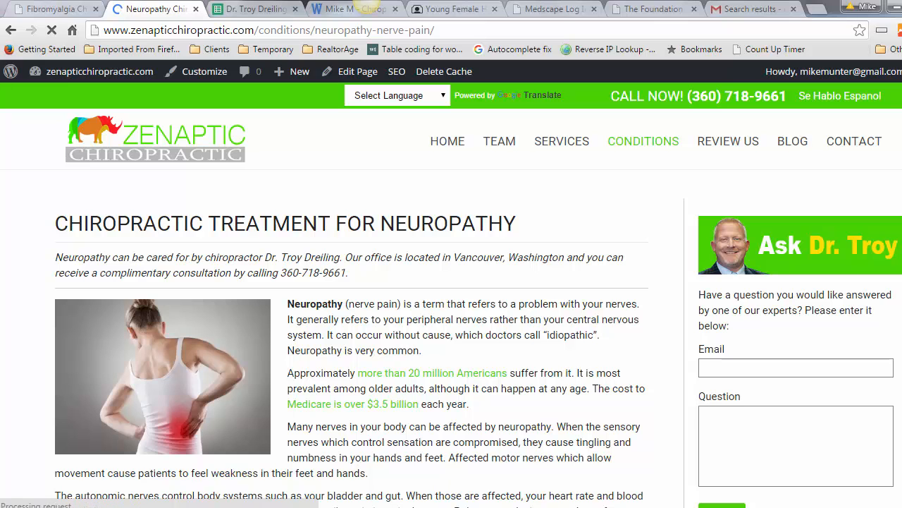
pyautogui.scroll(-3, 367, 3)
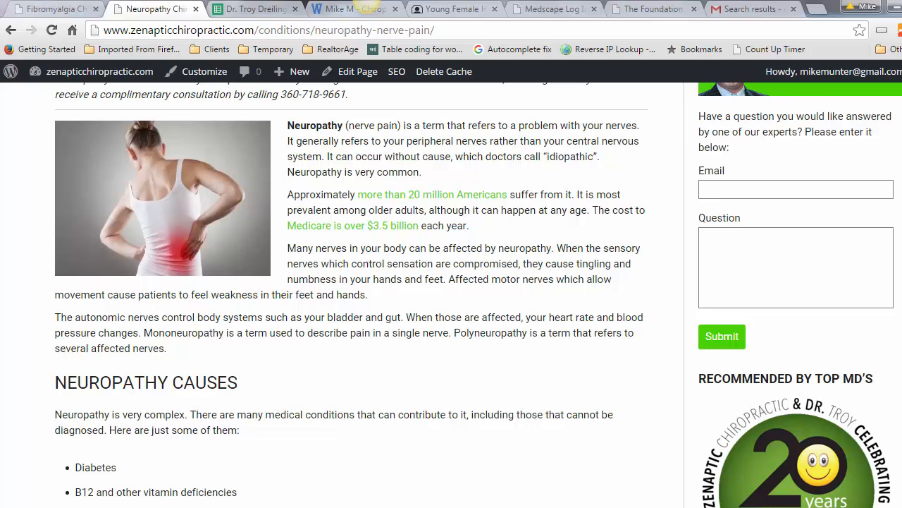
pyautogui.scroll(-3, 356, 8)
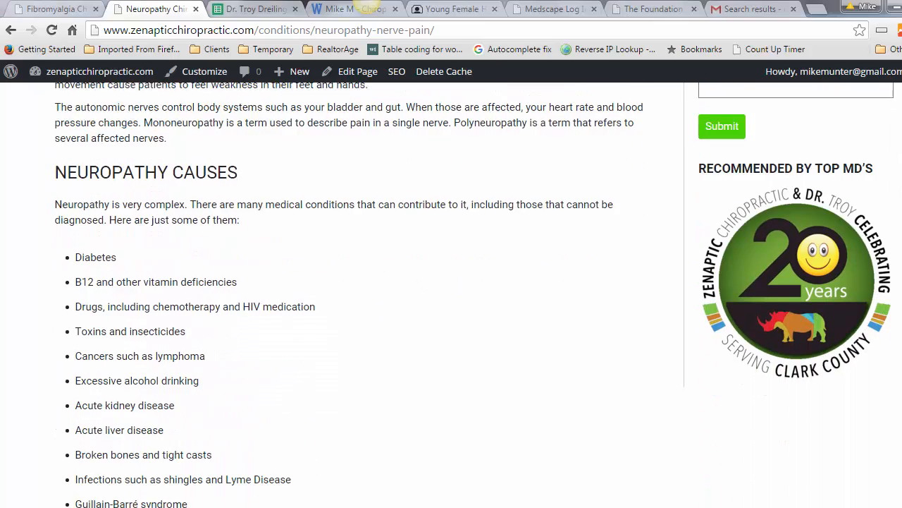
pyautogui.scroll(-4, 366, 5)
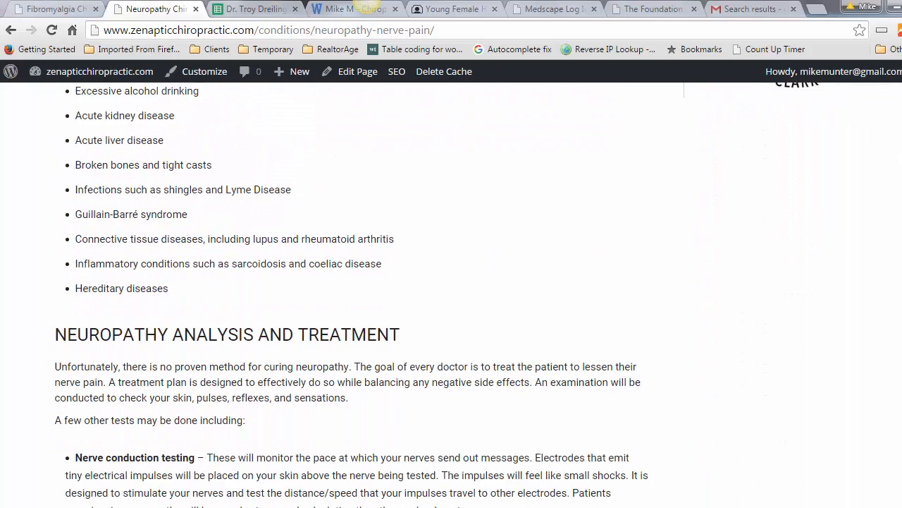
pyautogui.scroll(-4, 367, 6)
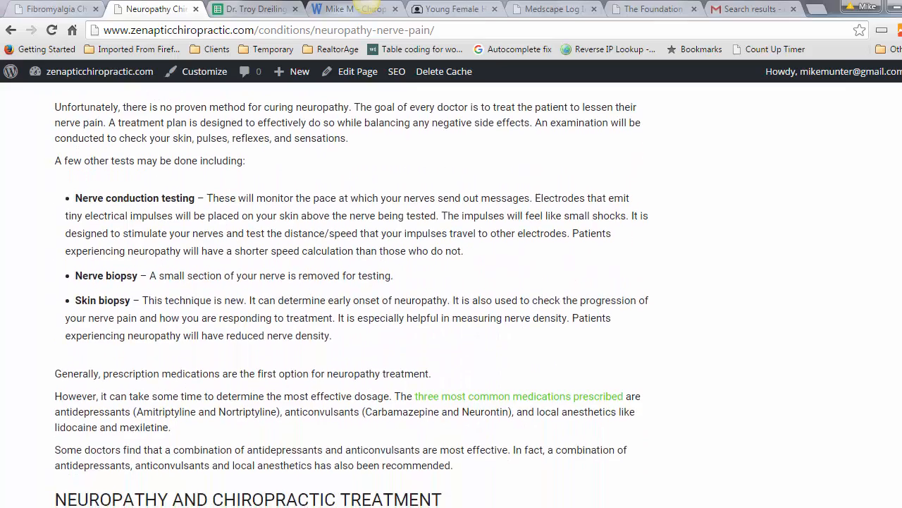
pyautogui.scroll(-3, 367, 5)
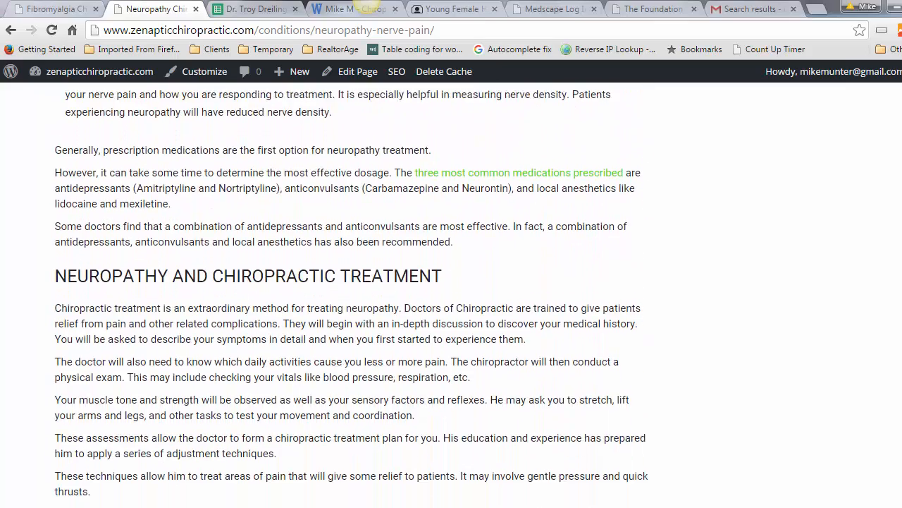
pyautogui.scroll(-2, 367, 6)
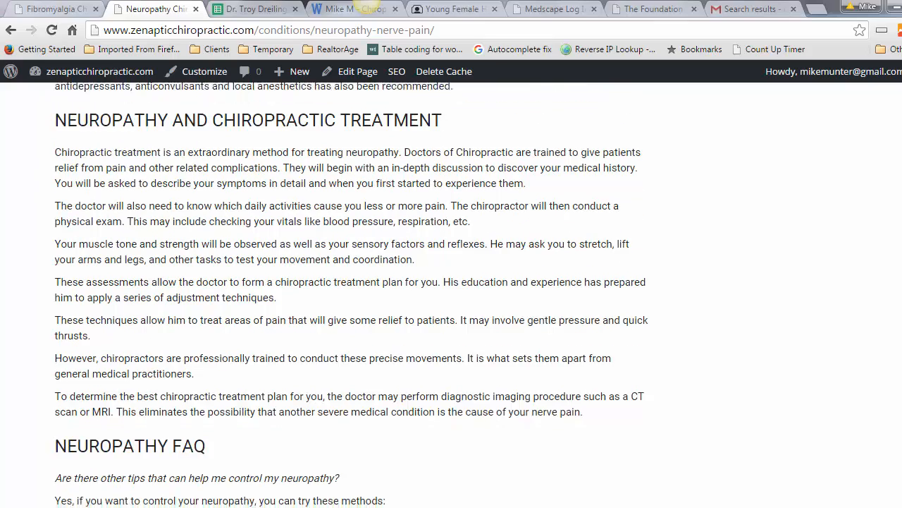
pyautogui.scroll(-3, 366, 5)
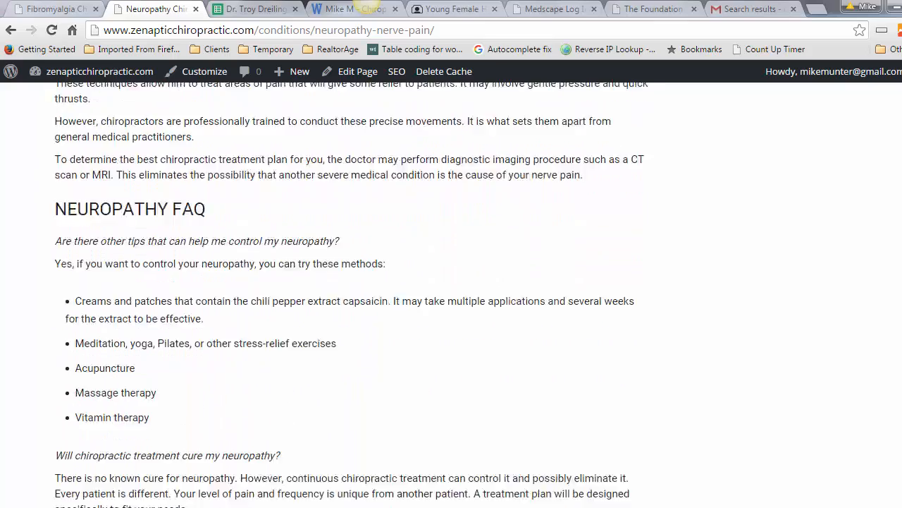
pyautogui.scroll(-4, 367, 6)
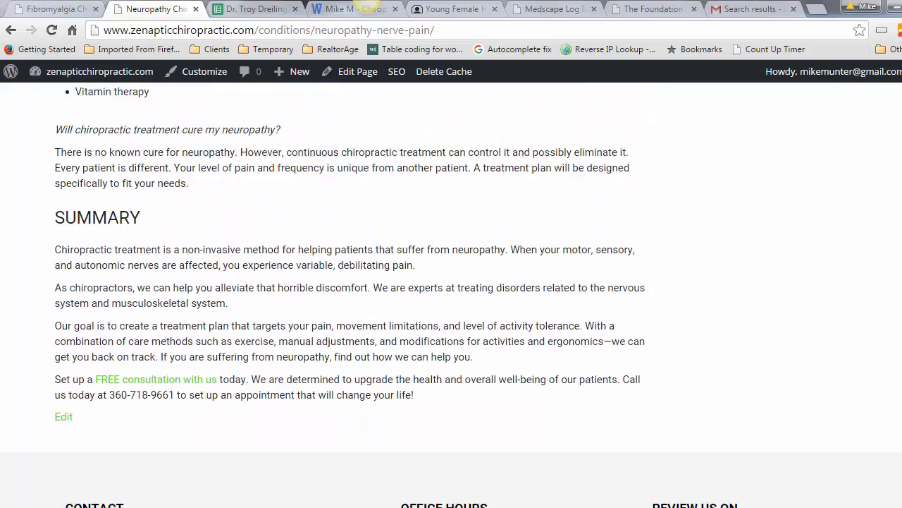
pyautogui.scroll(-1, 366, 6)
pyautogui.scroll(20, 366, 5)
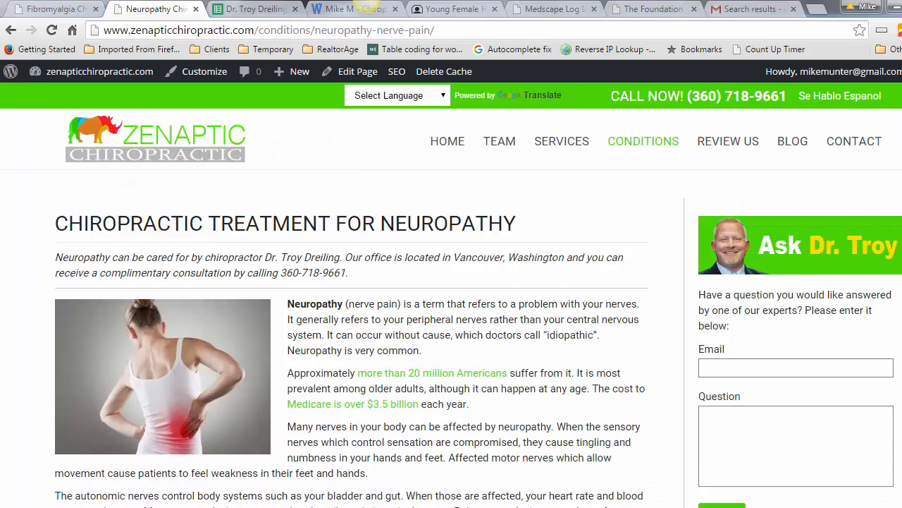
pyautogui.moveTo(628, 142)
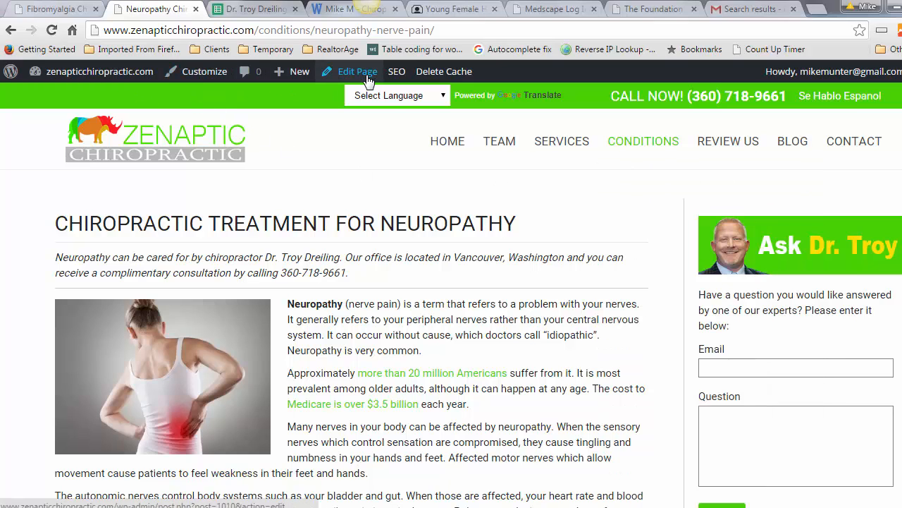
# Step: Return to the page editor, open Menus with Main Menu loaded, and search Pages for the neuropathy page
pyautogui.click(368, 80)
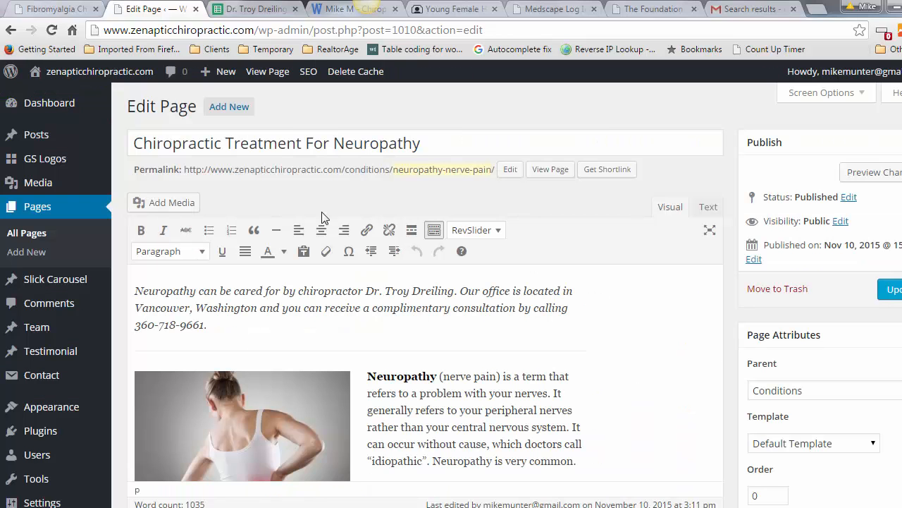
pyautogui.moveTo(74, 414)
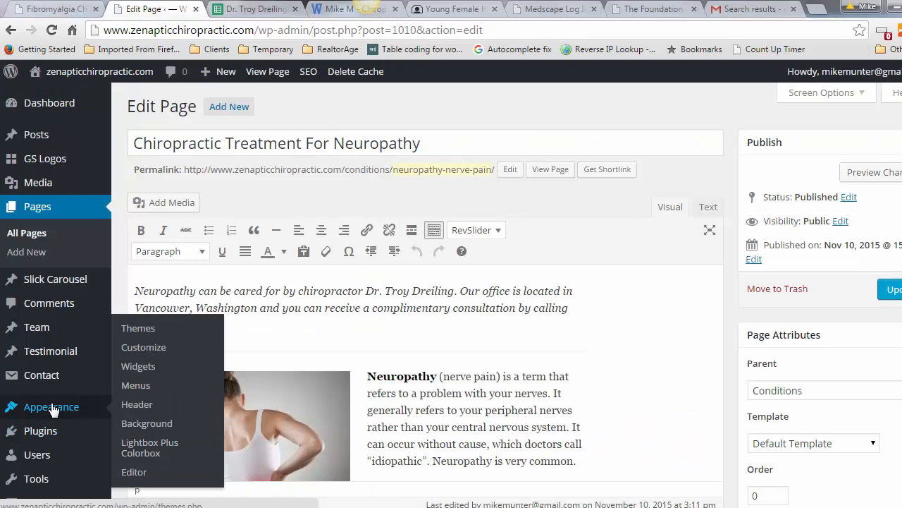
pyautogui.click(136, 387)
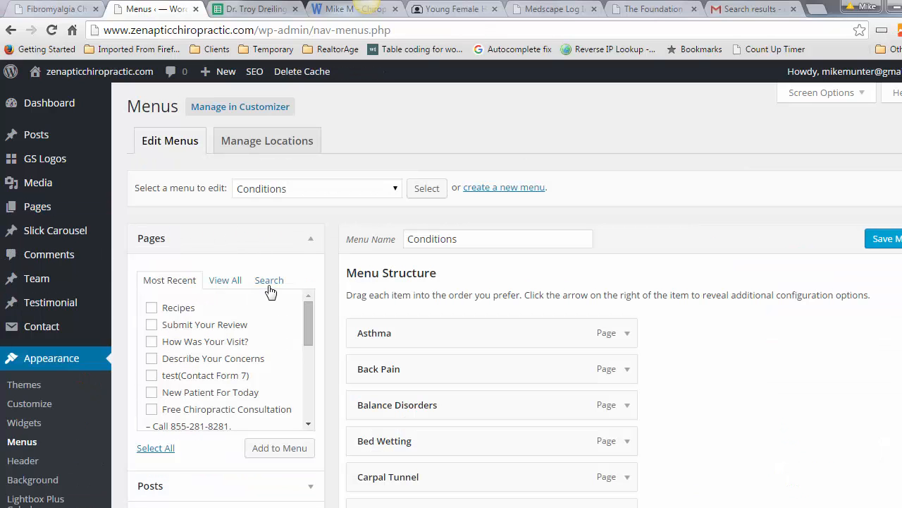
pyautogui.click(268, 280)
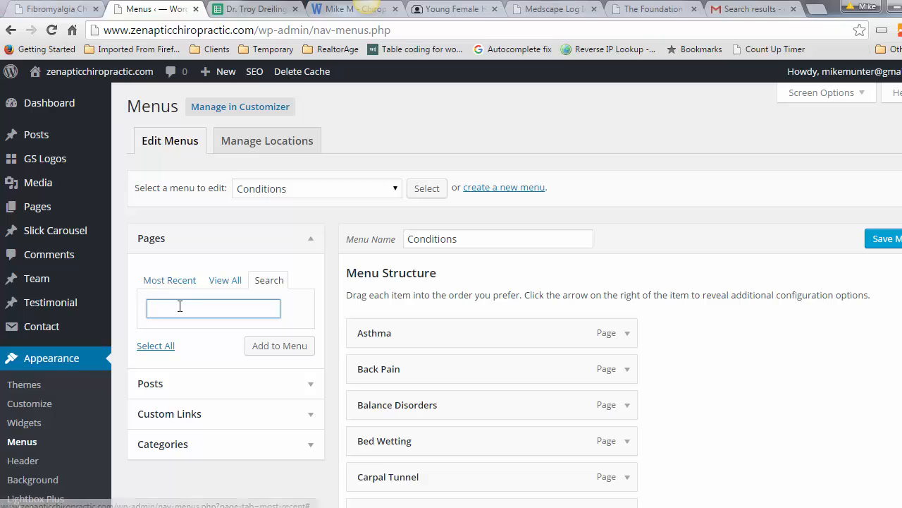
pyautogui.write('ne')
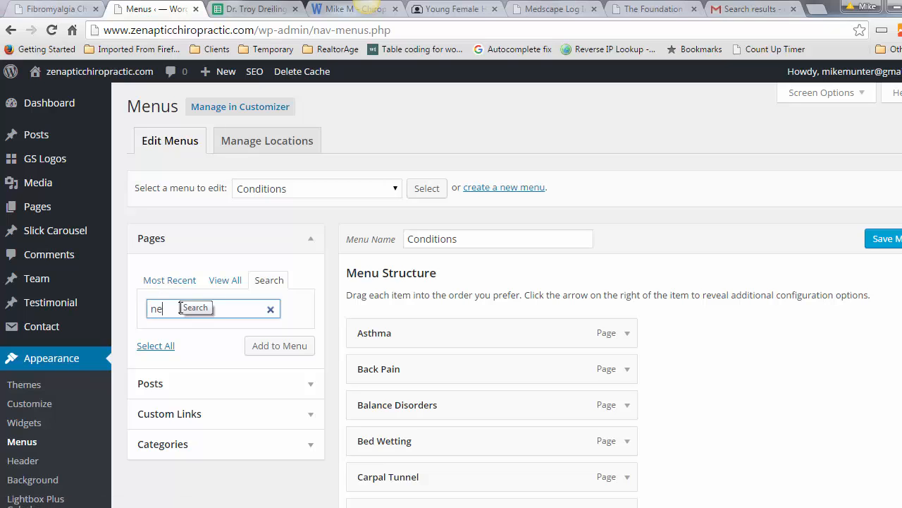
pyautogui.write('urp')
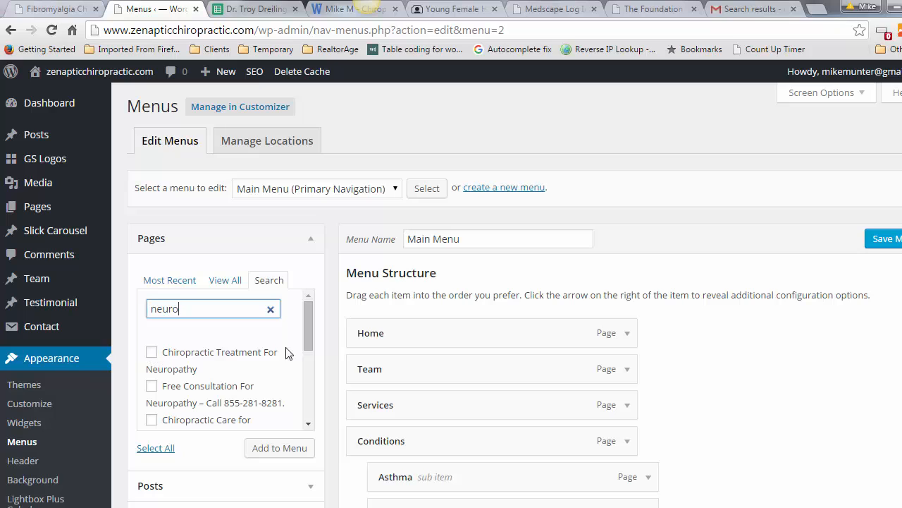
pyautogui.scroll(-2, 311, 331)
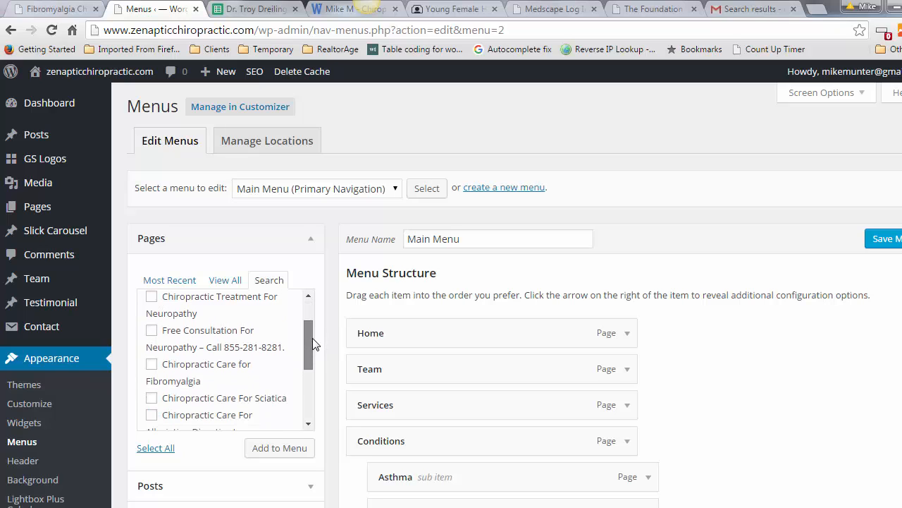
pyautogui.scroll(2, 312, 330)
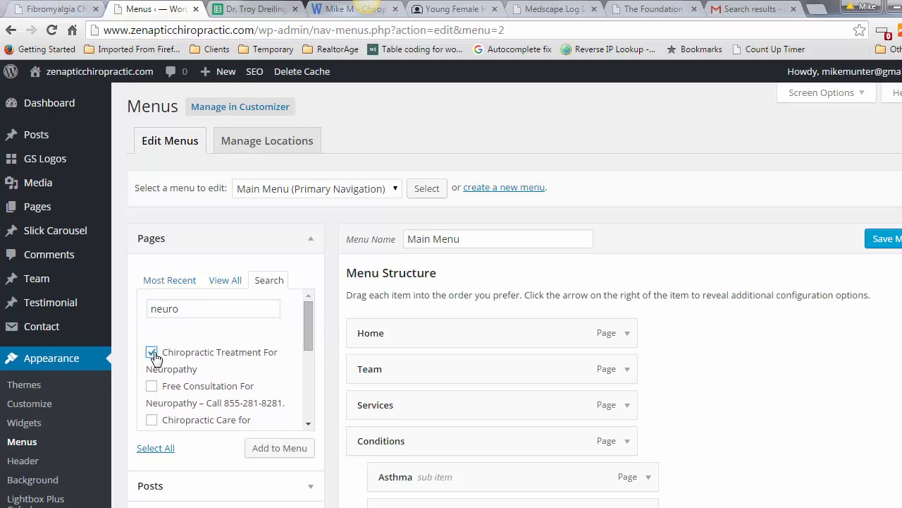
# Step: Add Chiropractic Treatment For Neuropathy to Main Menu, nested under Conditions below Multiple Sclerosis
pyautogui.click(286, 451)
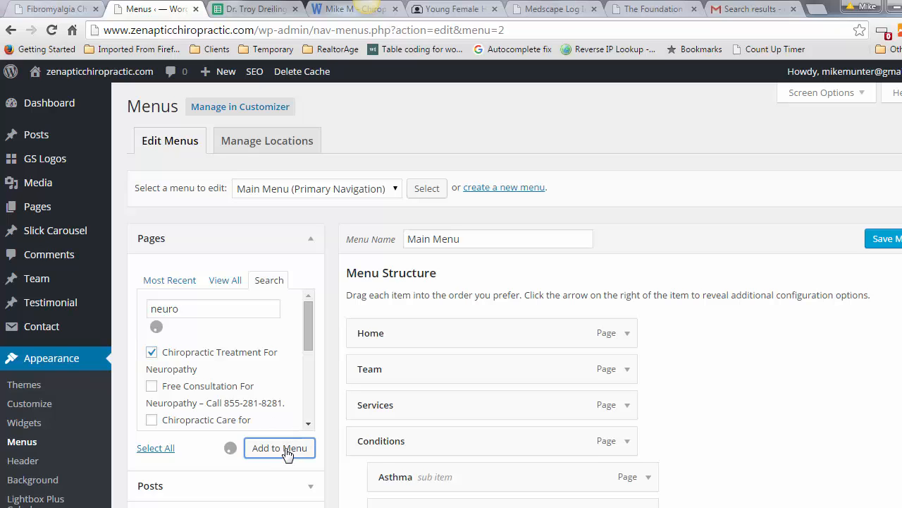
pyautogui.scroll(-3, 452, 296)
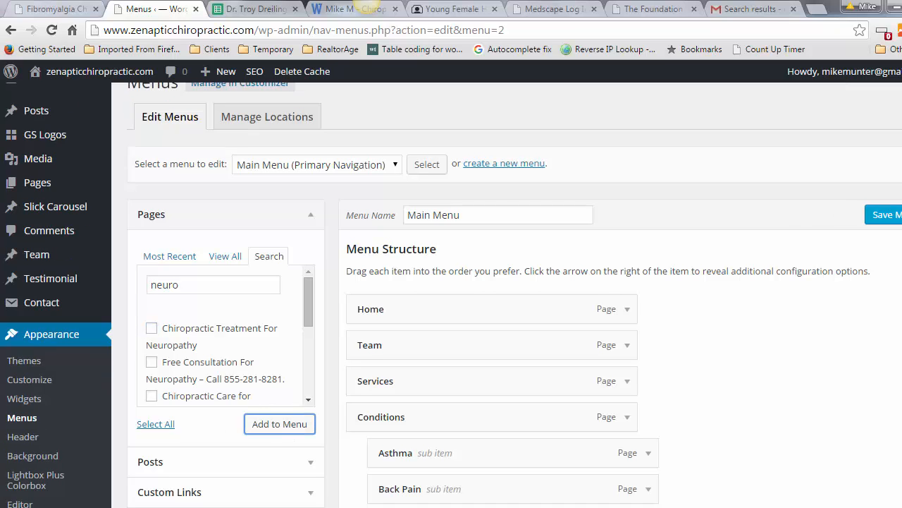
pyautogui.scroll(-10, 452, 296)
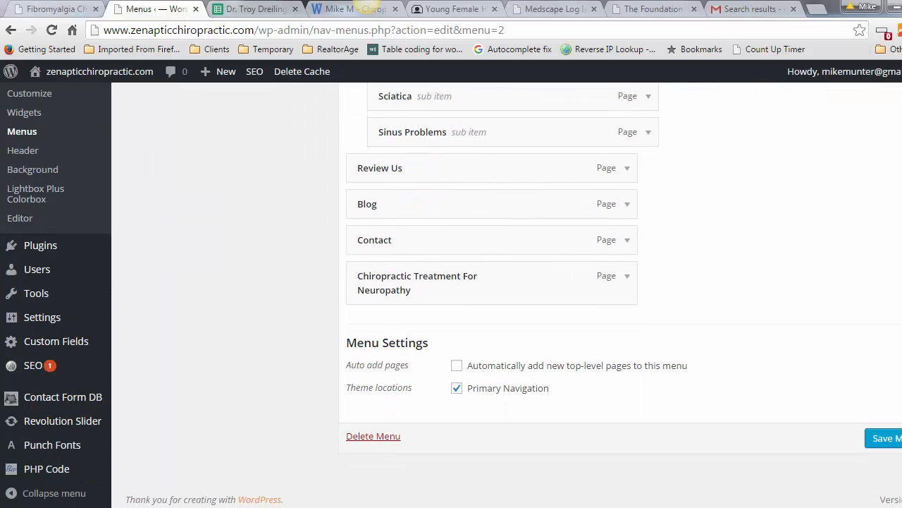
pyautogui.scroll(1, 343, 367)
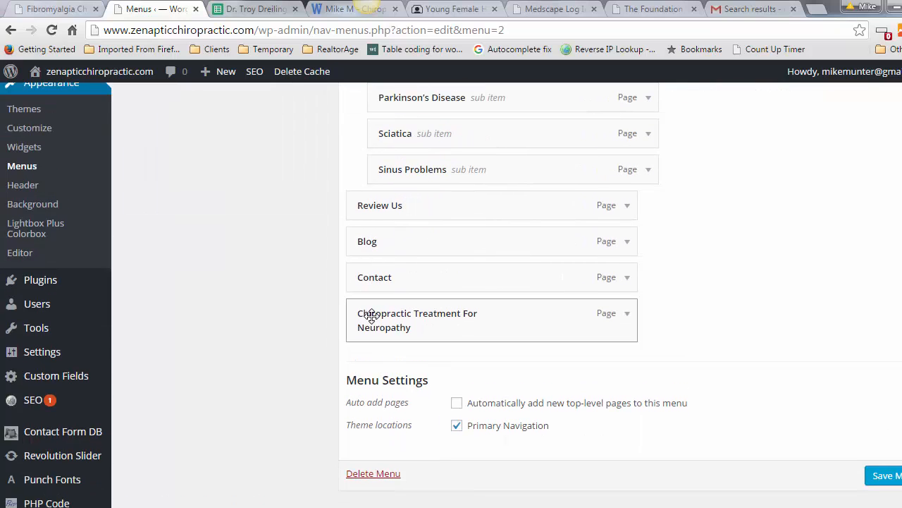
pyautogui.moveTo(372, 316); pyautogui.dragTo(392, 107)
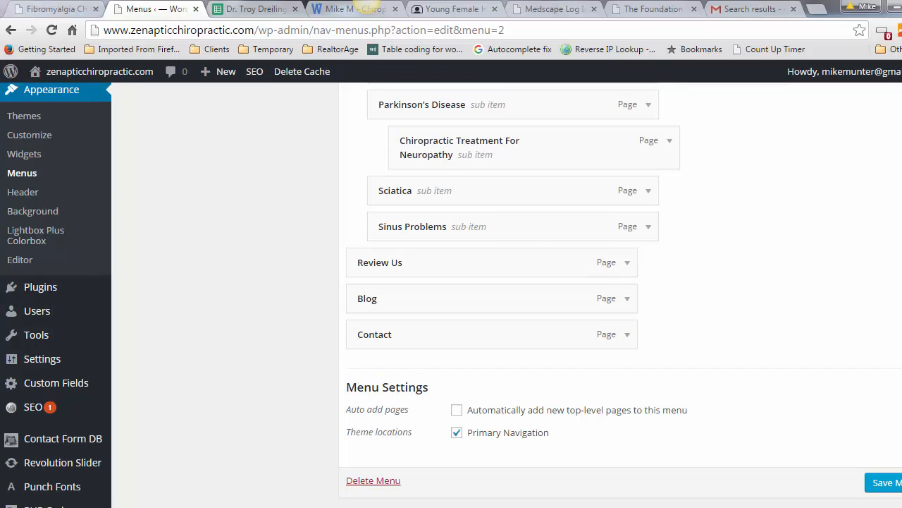
pyautogui.scroll(3, 374, 277)
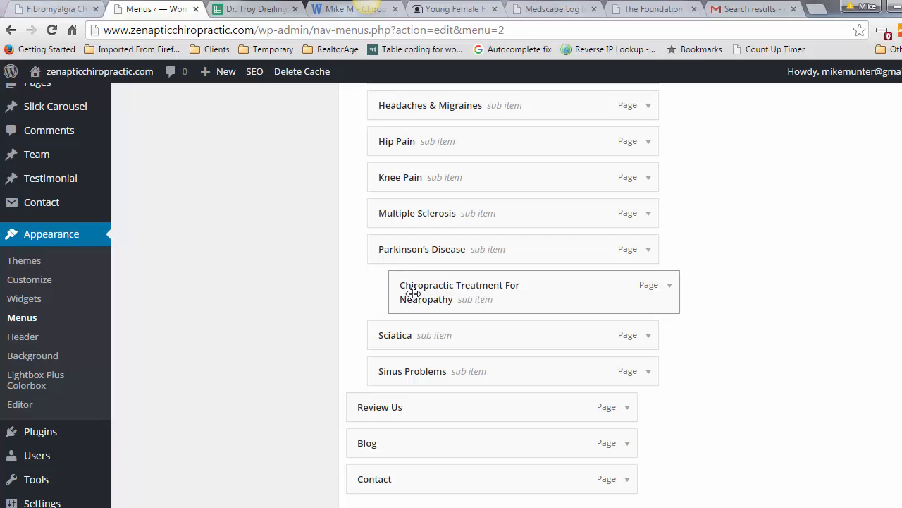
pyautogui.moveTo(401, 293); pyautogui.dragTo(393, 260)
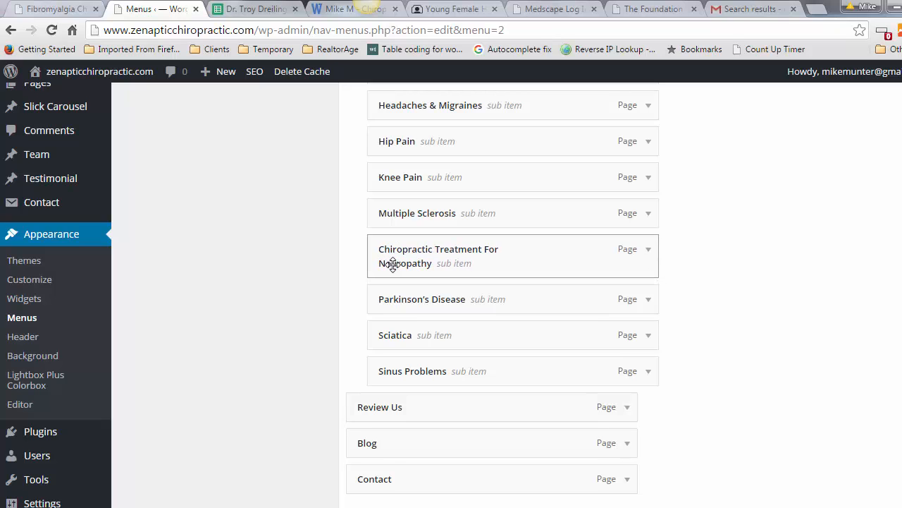
# Step: Shorten the new item's navigation label to 'Neuropathy' and save the Main Menu
pyautogui.click(649, 252)
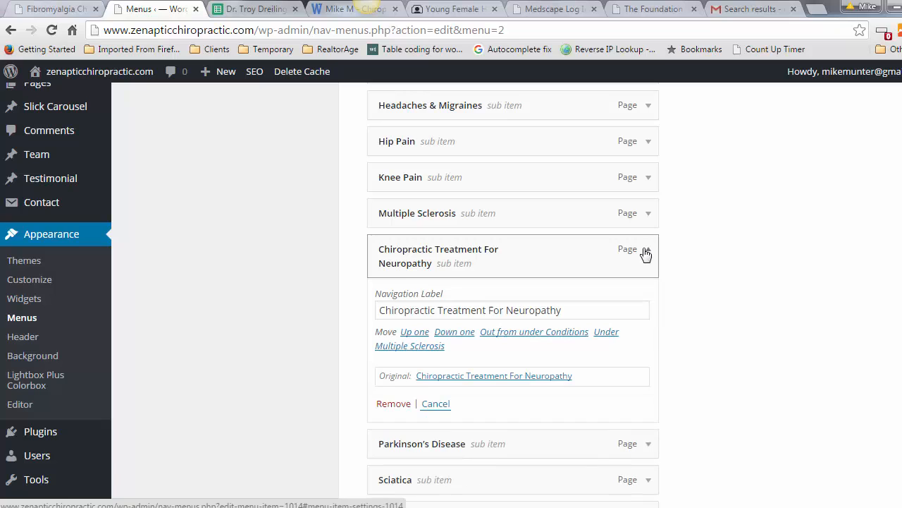
pyautogui.moveTo(505, 308); pyautogui.dragTo(381, 310)
pyautogui.press('BackSpace')
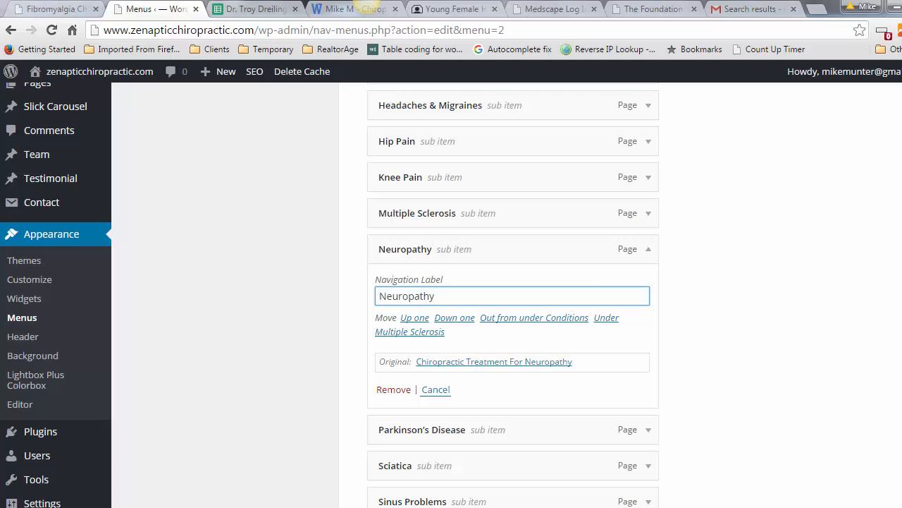
pyautogui.scroll(4, 512, 282)
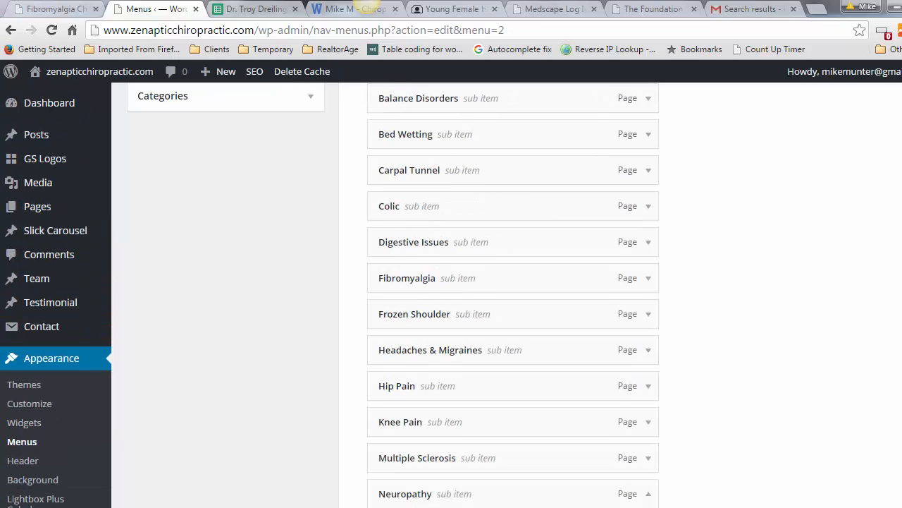
pyautogui.scroll(8, 393, 294)
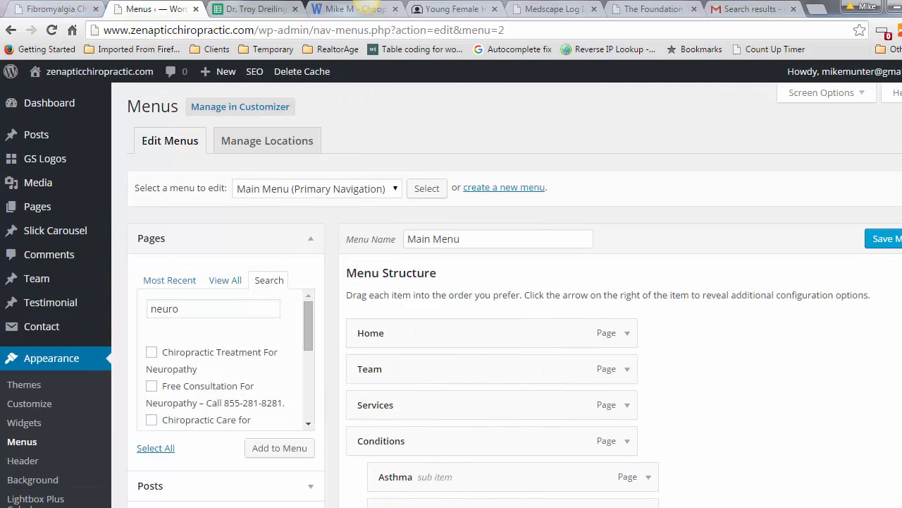
pyautogui.click(892, 241)
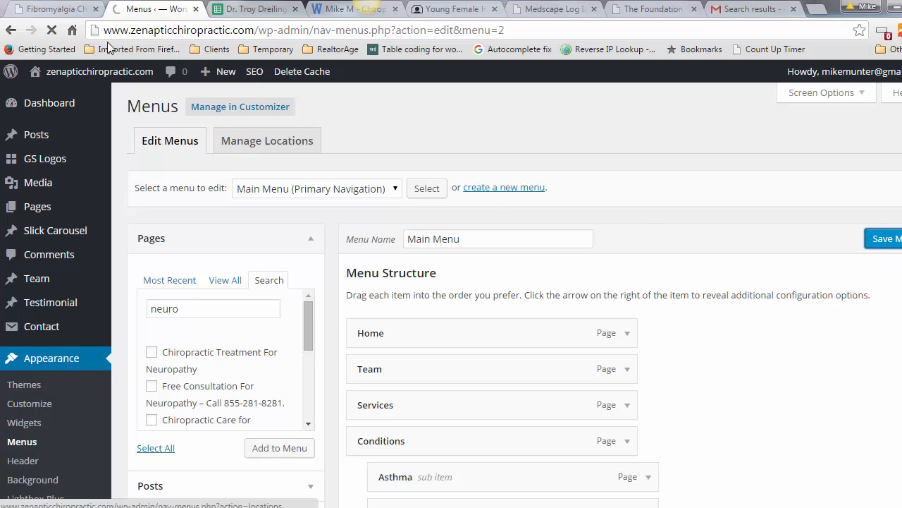
# Step: On the live Fibromyalgia tab, close dev tools, reload, and check Neuropathy under Conditions
pyautogui.click(58, 10)
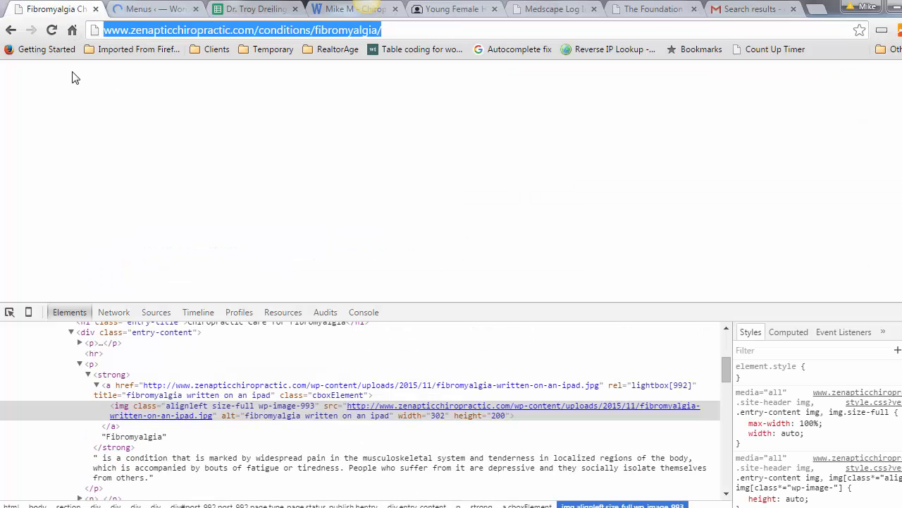
pyautogui.click(901, 312)
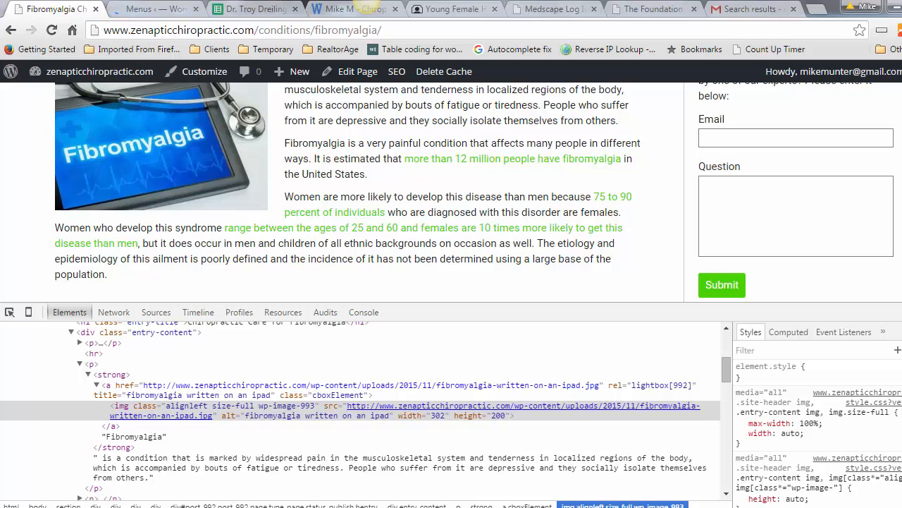
pyautogui.click(901, 312)
pyautogui.click(901, 148)
pyautogui.scroll(4, 901, 141)
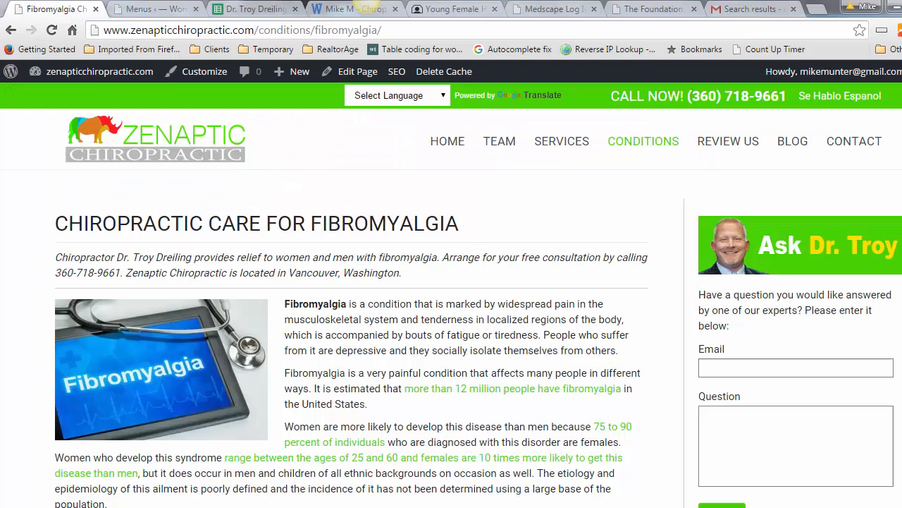
pyautogui.click(53, 31)
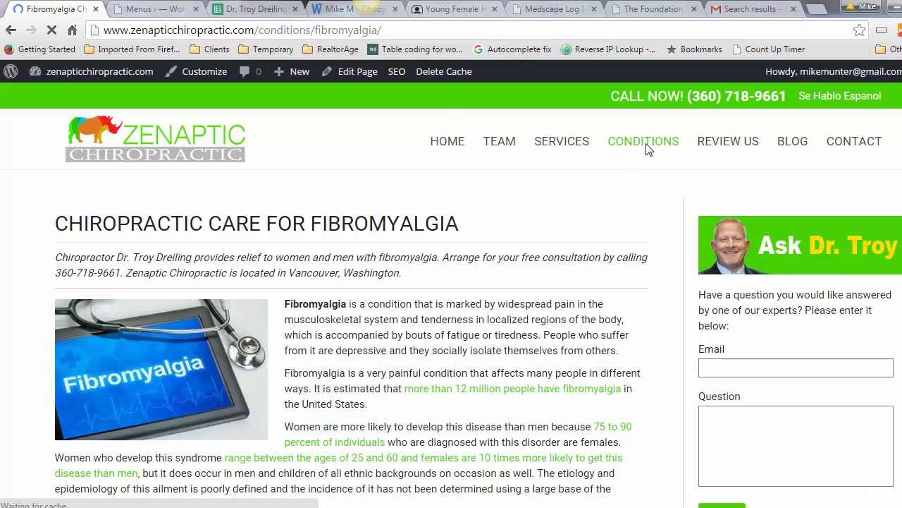
pyautogui.moveTo(645, 147)
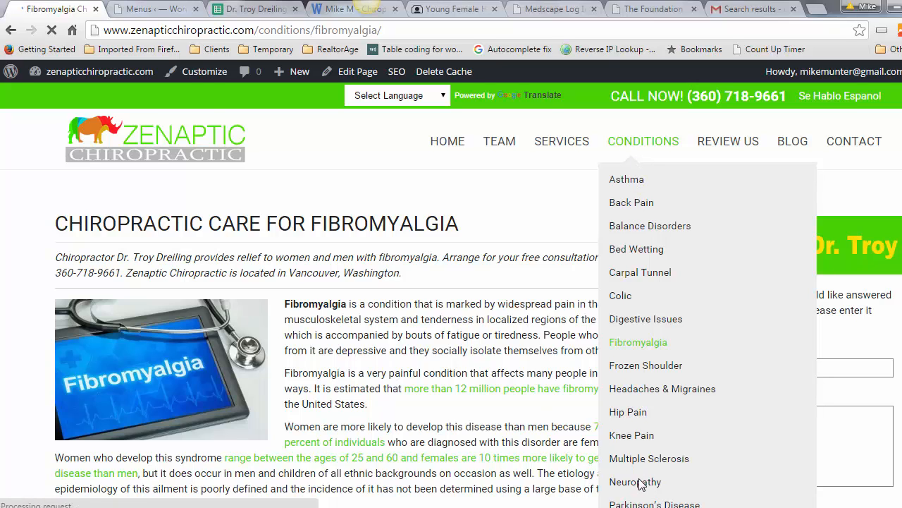
# Step: Load the Conditions menu and add Chiropractic Treatment For Neuropathy from a 'neuro' page search
pyautogui.click(160, 10)
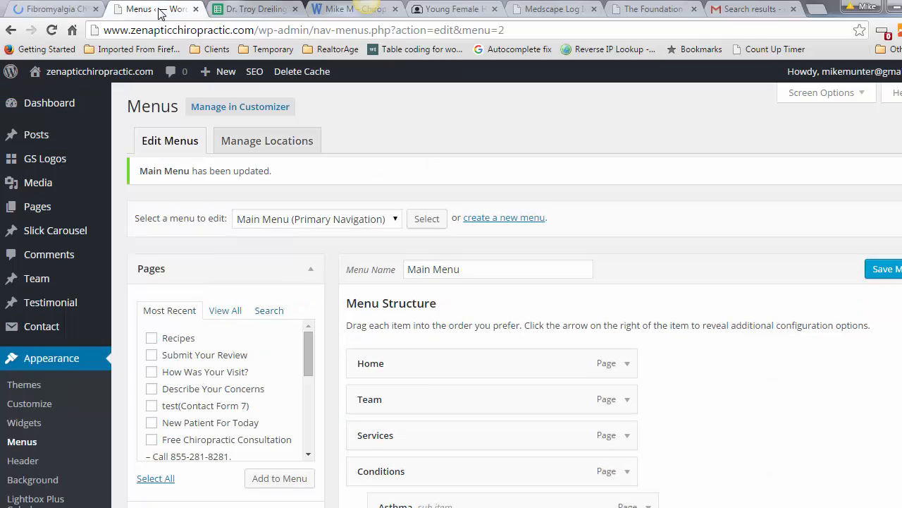
pyautogui.click(396, 219)
pyautogui.click(291, 236)
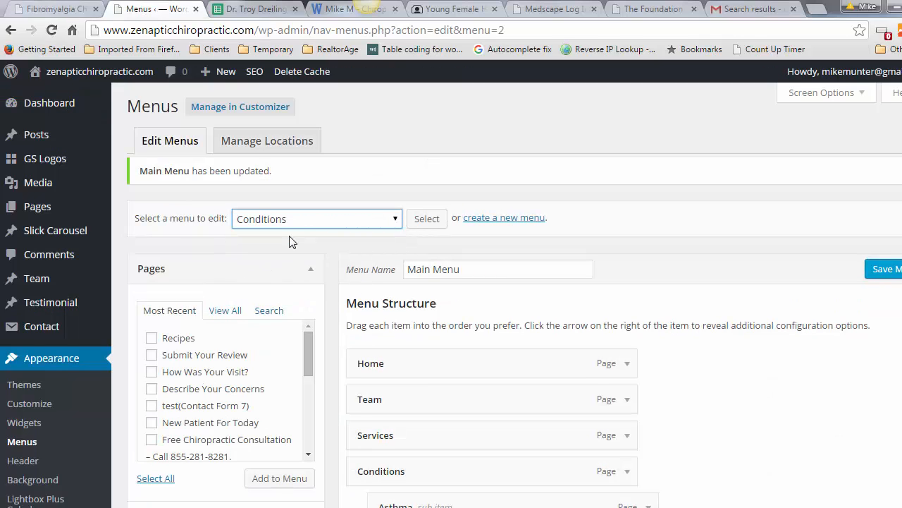
pyautogui.click(426, 220)
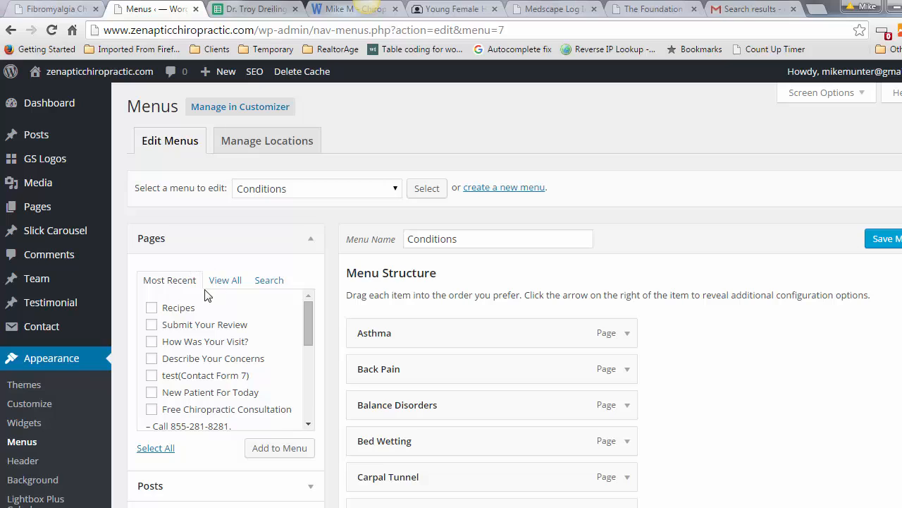
pyautogui.click(273, 284)
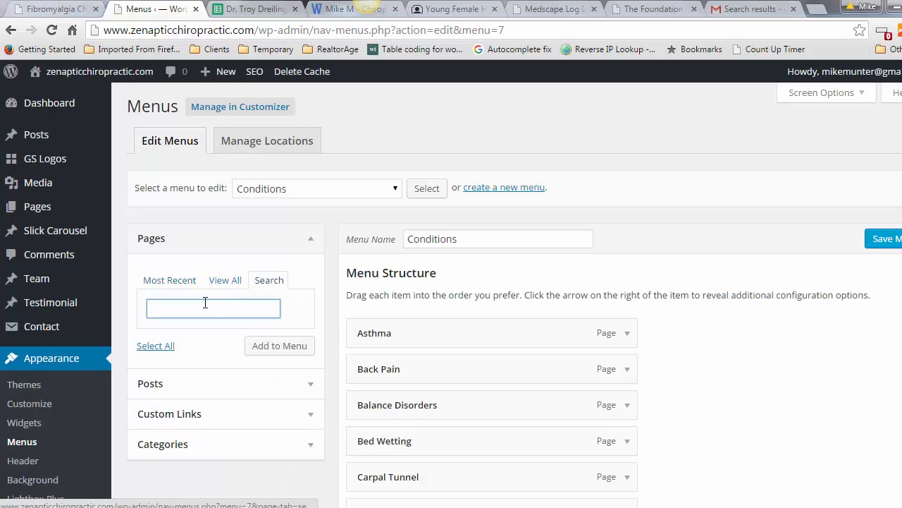
pyautogui.write('neur')
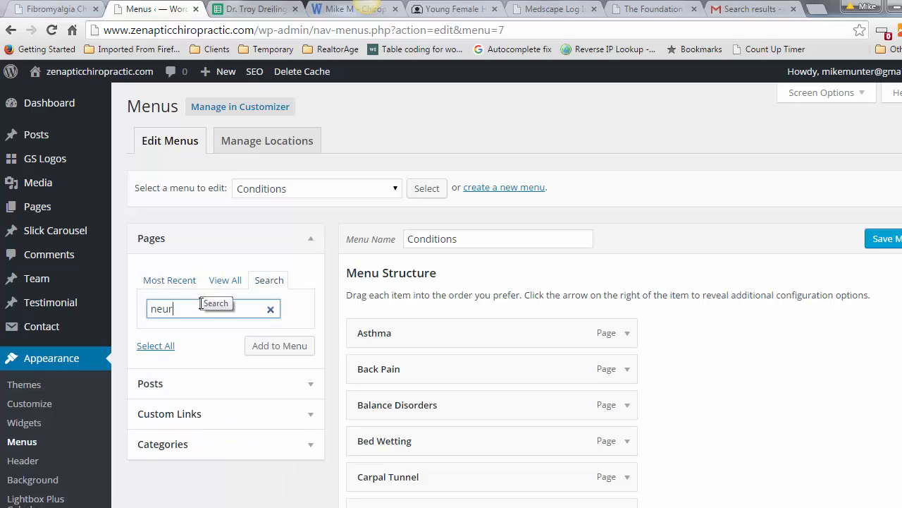
pyautogui.write('o')
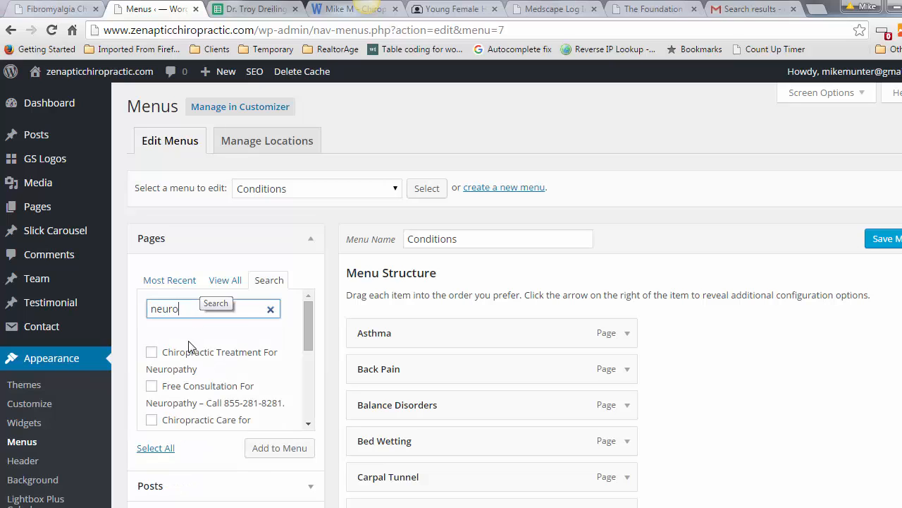
pyautogui.click(152, 353)
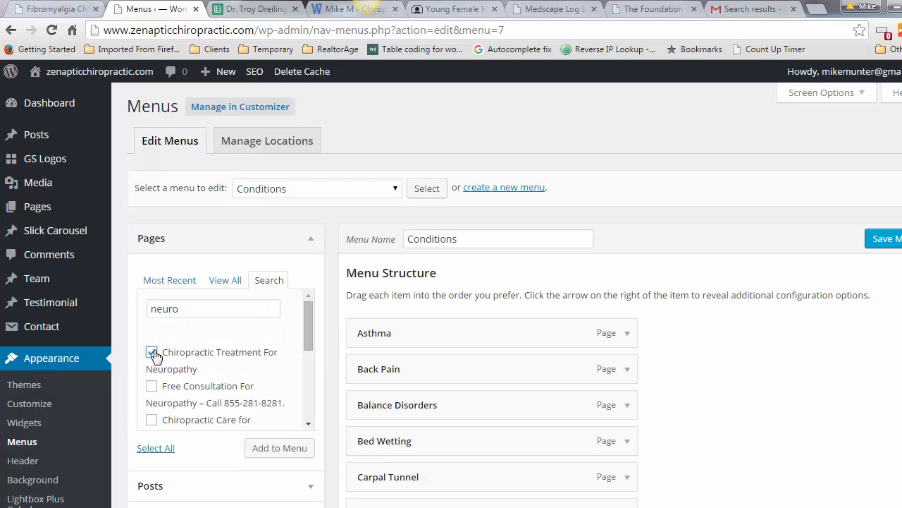
pyautogui.click(273, 452)
pyautogui.scroll(-6, 451, 294)
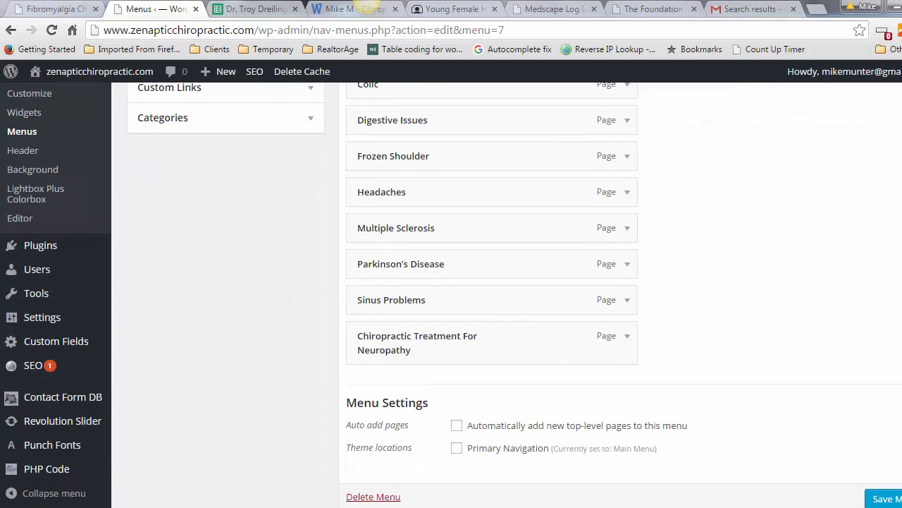
# Step: Shorten the Conditions menu item's navigation label to 'Neuropathy'
pyautogui.click(629, 339)
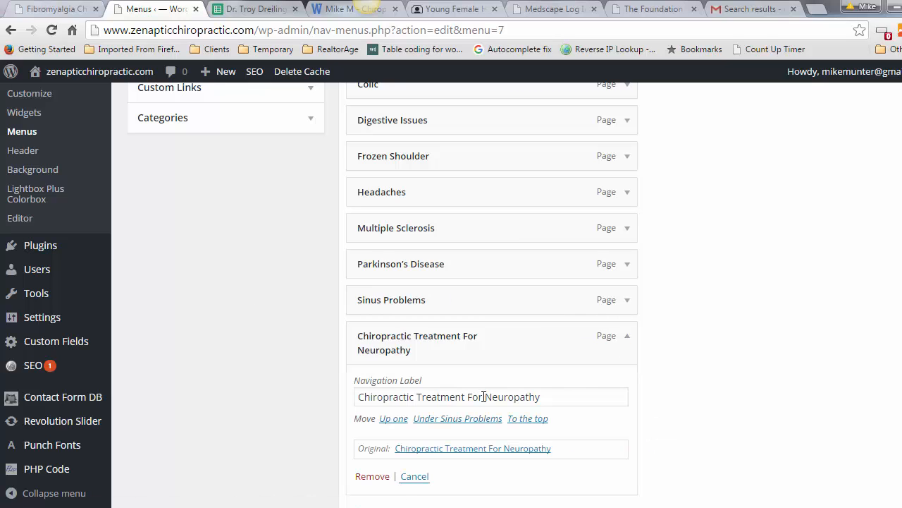
pyautogui.moveTo(466, 397); pyautogui.dragTo(359, 395)
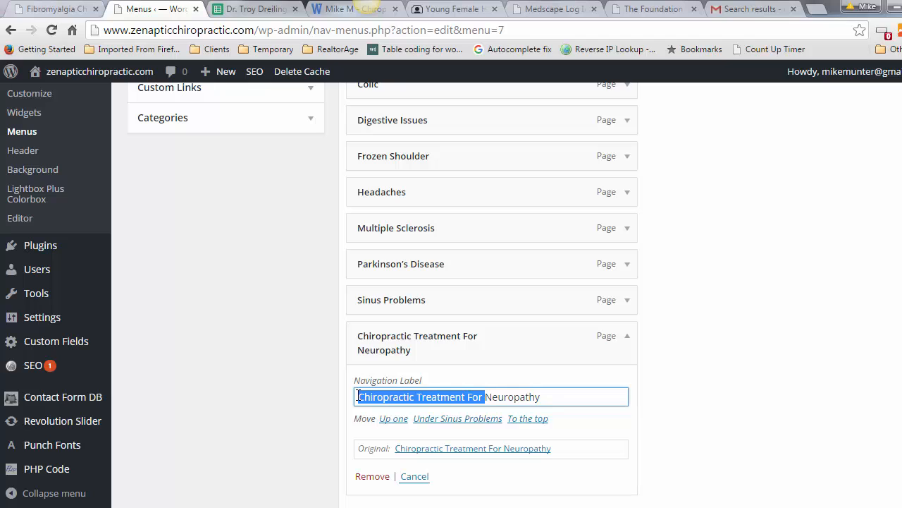
pyautogui.press('BackSpace')
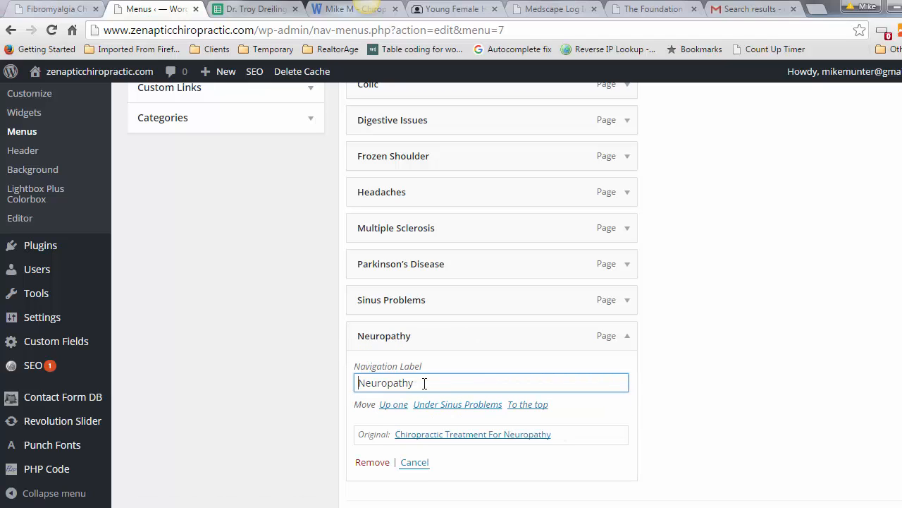
pyautogui.click(700, 354)
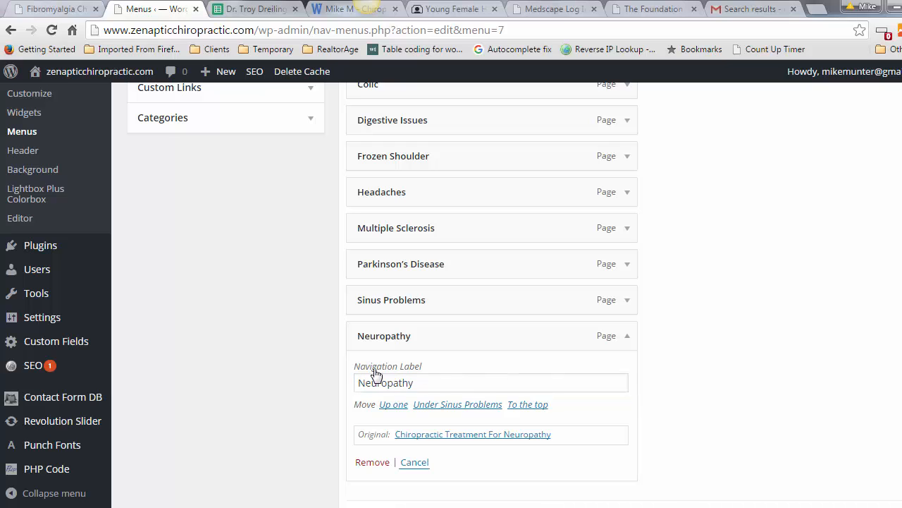
# Step: Move Neuropathy just below Multiple Sclerosis and save the Conditions menu
pyautogui.moveTo(368, 335); pyautogui.dragTo(371, 257)
pyautogui.moveTo(366, 261); pyautogui.dragTo(365, 262)
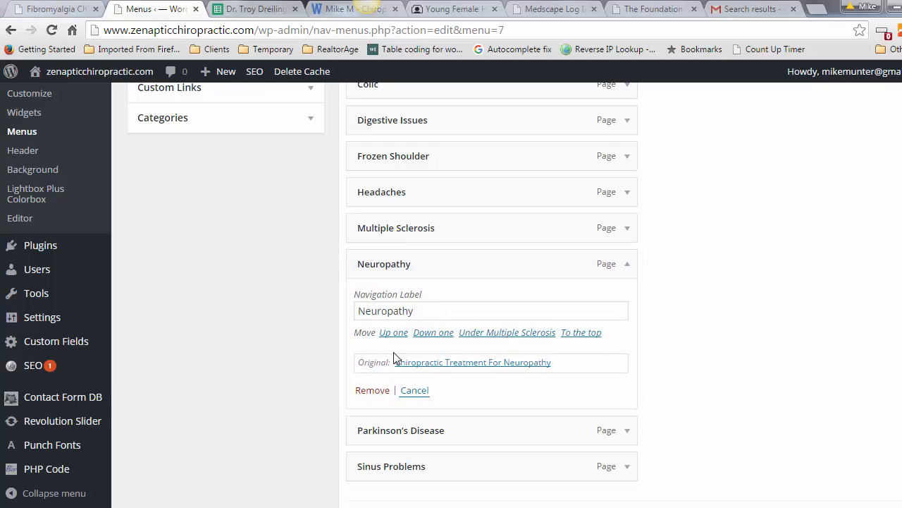
pyautogui.scroll(-2, 492, 295)
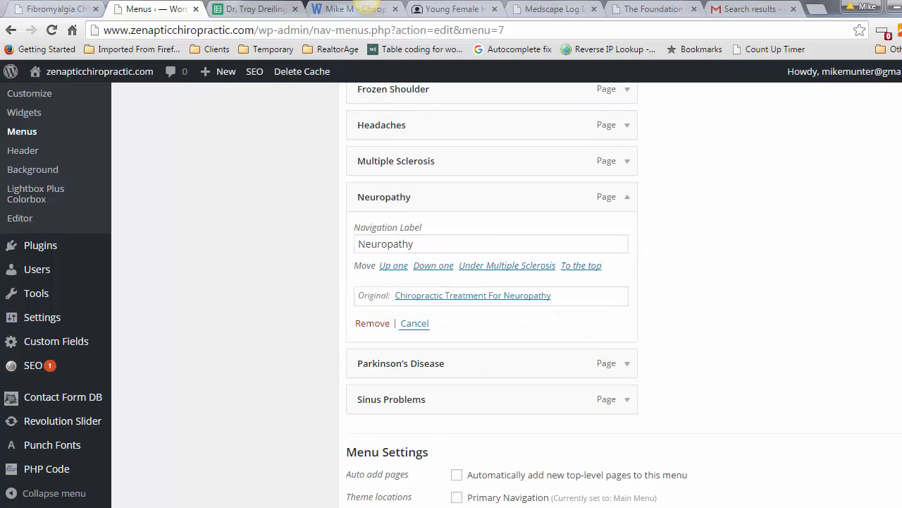
pyautogui.scroll(4, 493, 294)
pyautogui.scroll(4, 715, 250)
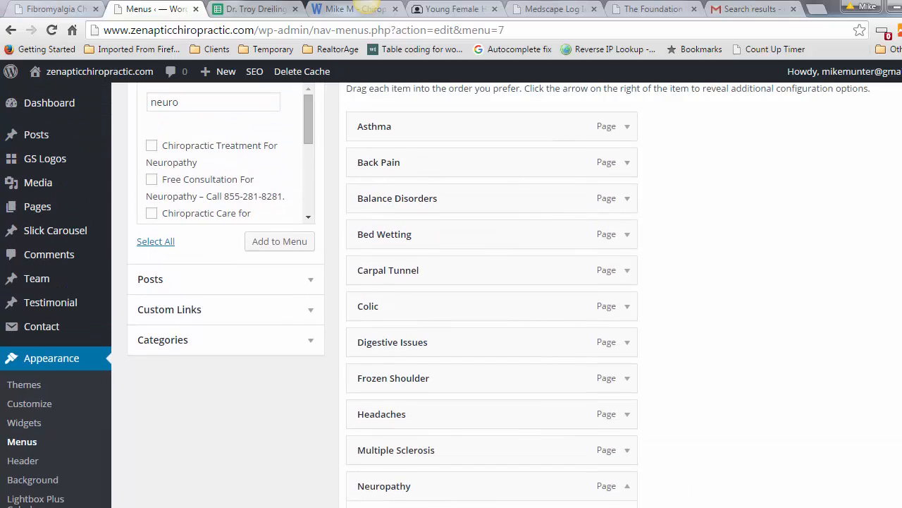
pyautogui.click(892, 243)
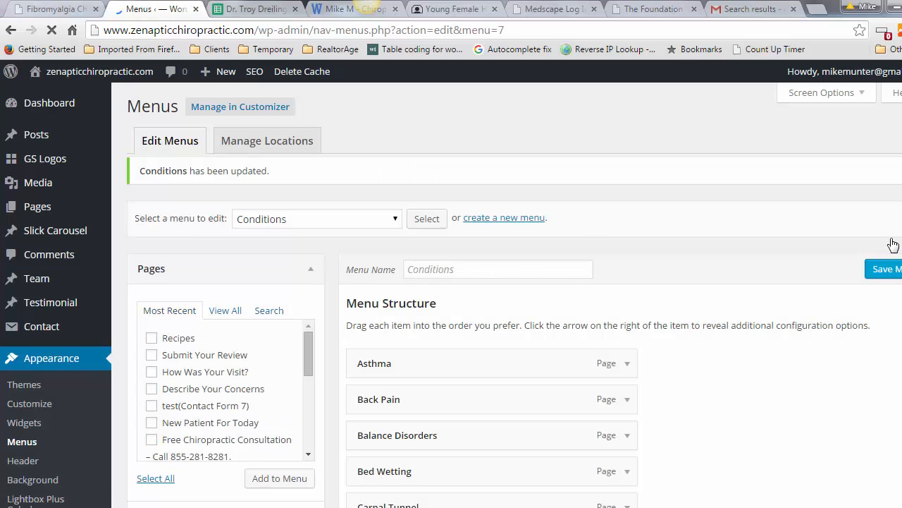
# Step: Open Neuropathy from the live site's Conditions menu, select its URL, then go to the tracking spreadsheet
pyautogui.click(51, 10)
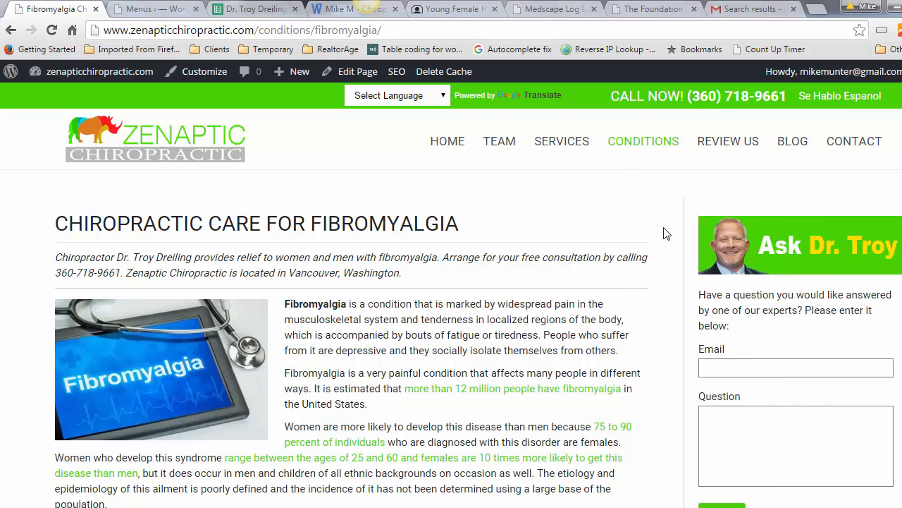
pyautogui.scroll(-3, 667, 222)
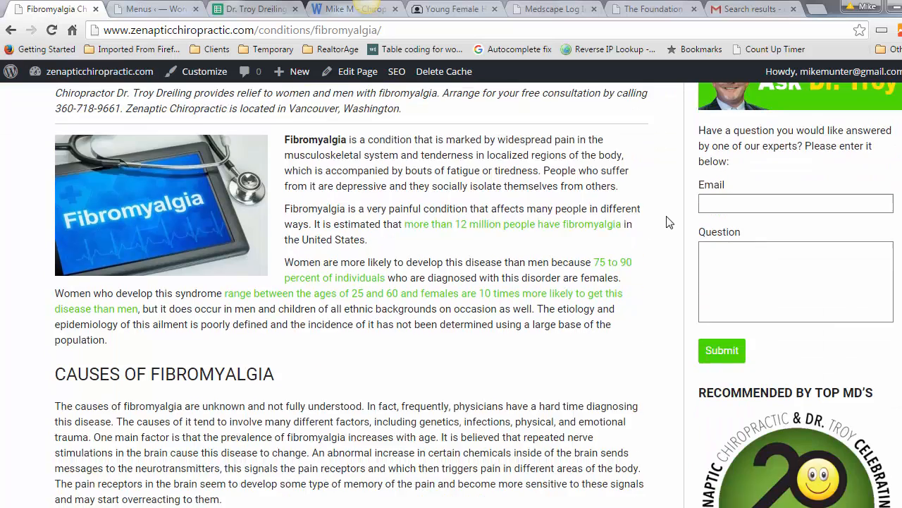
pyautogui.scroll(-5, 667, 222)
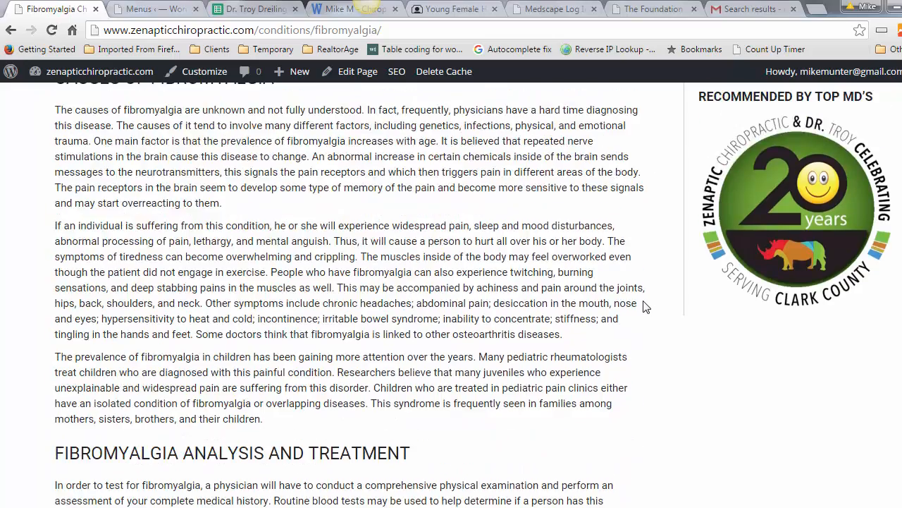
pyautogui.scroll(8, 643, 306)
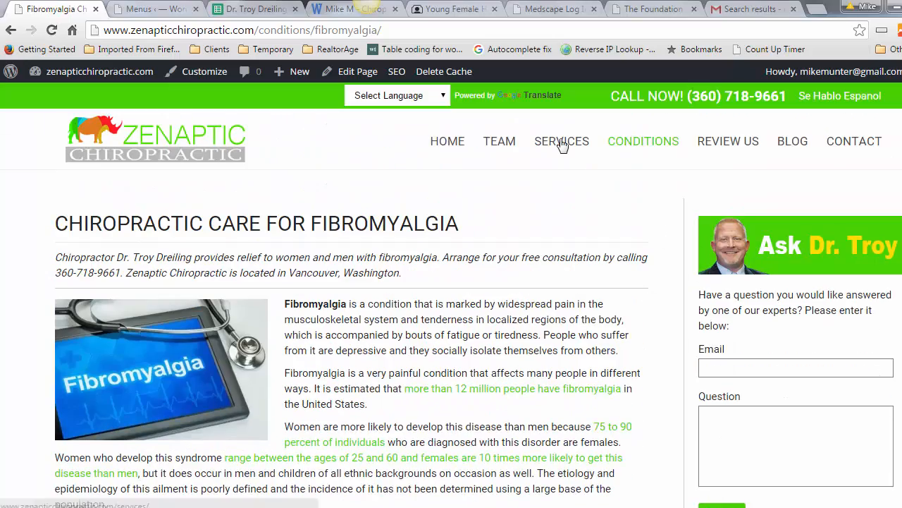
pyautogui.click(562, 144)
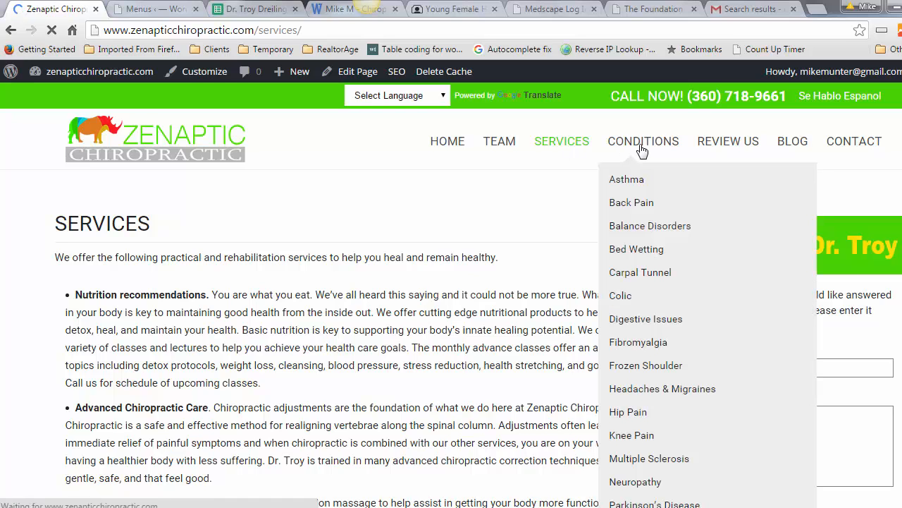
pyautogui.click(642, 150)
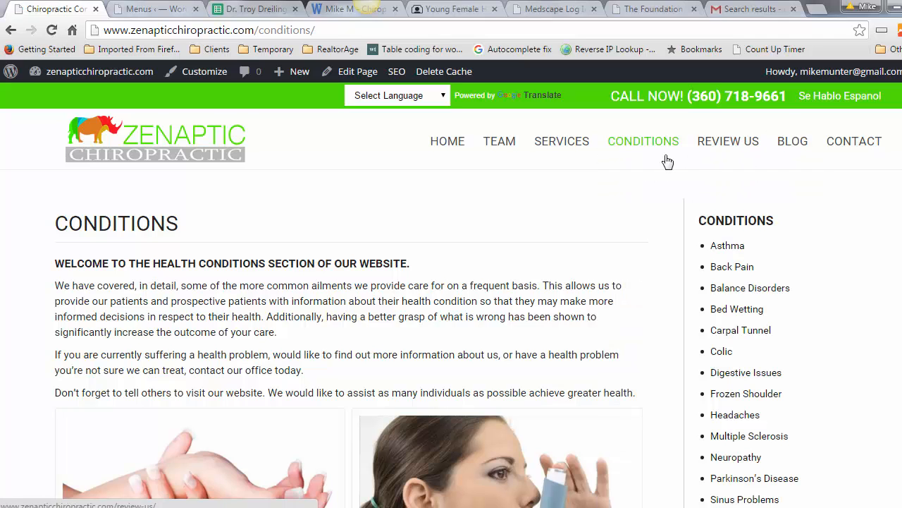
pyautogui.moveTo(651, 145)
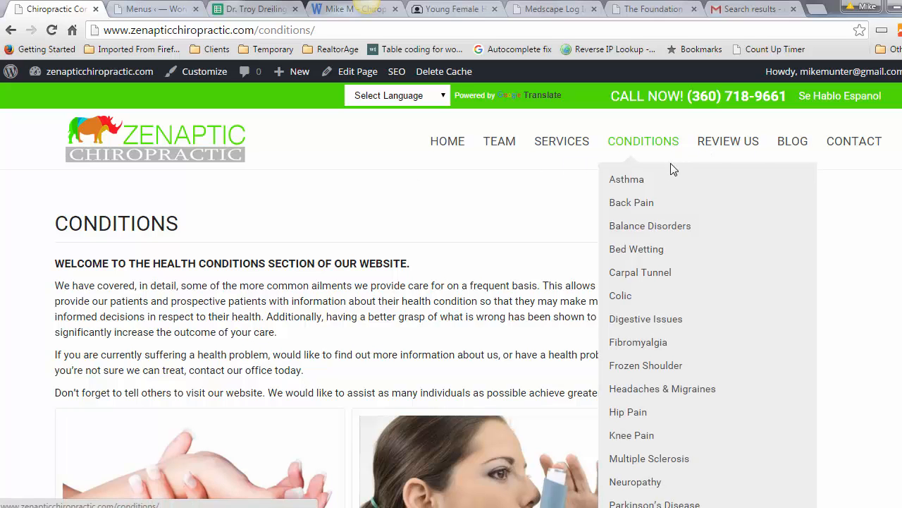
pyautogui.click(636, 482)
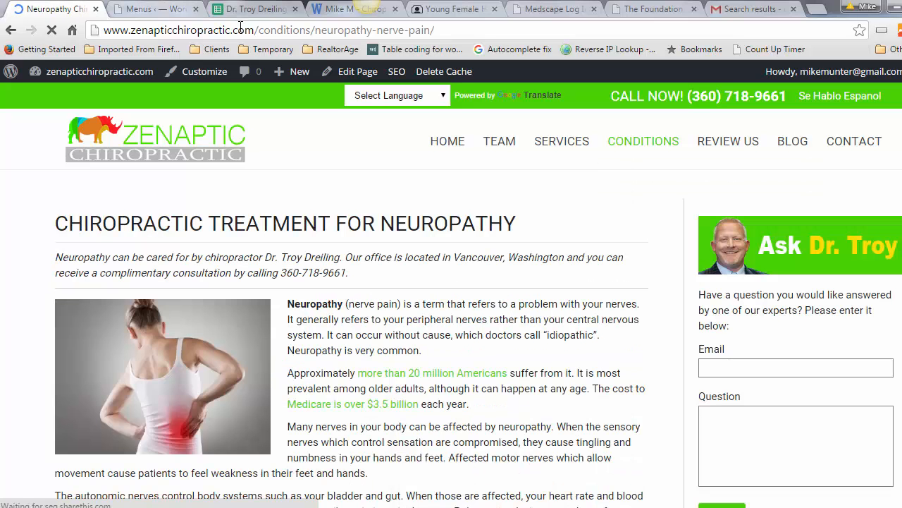
pyautogui.click(263, 28)
pyautogui.hotkey('ctrl', 'c')
pyautogui.click(259, 10)
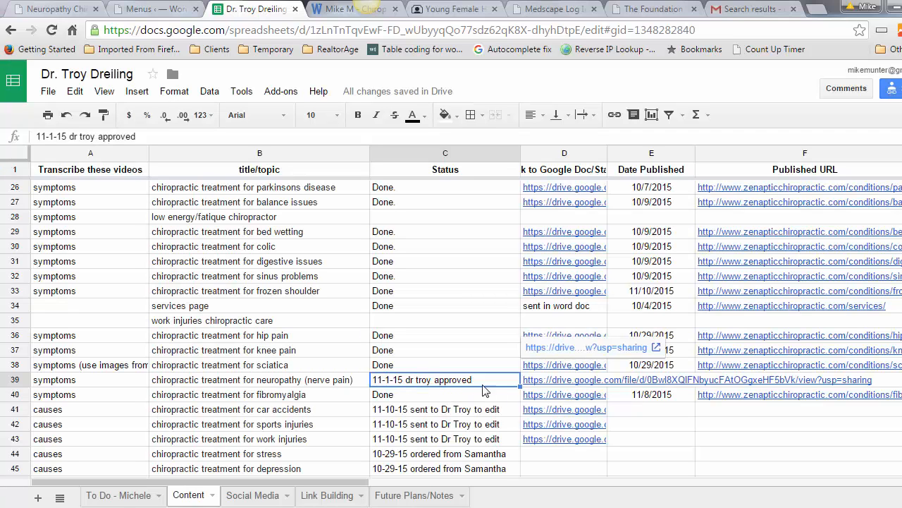
# Step: Paste the Neuropathy page's published URL into cell F39 of the neuropathy row
pyautogui.click(733, 382)
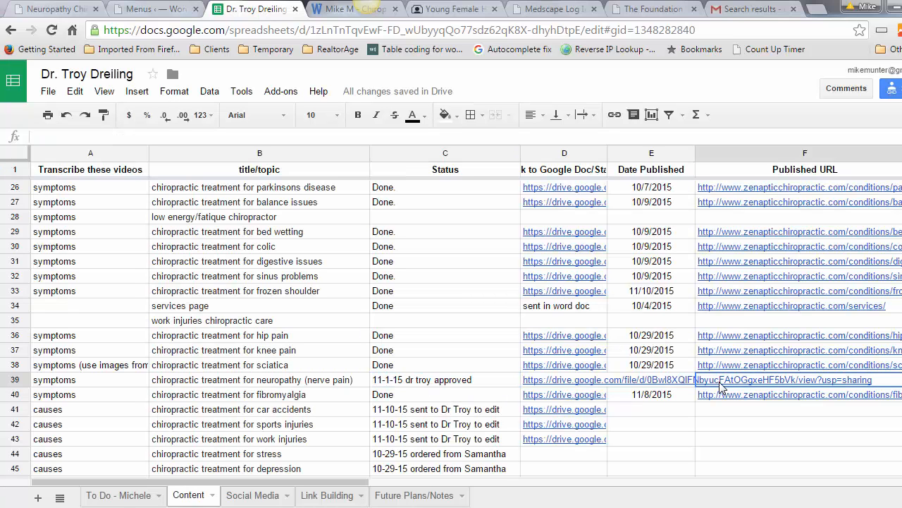
pyautogui.rightClick(721, 386)
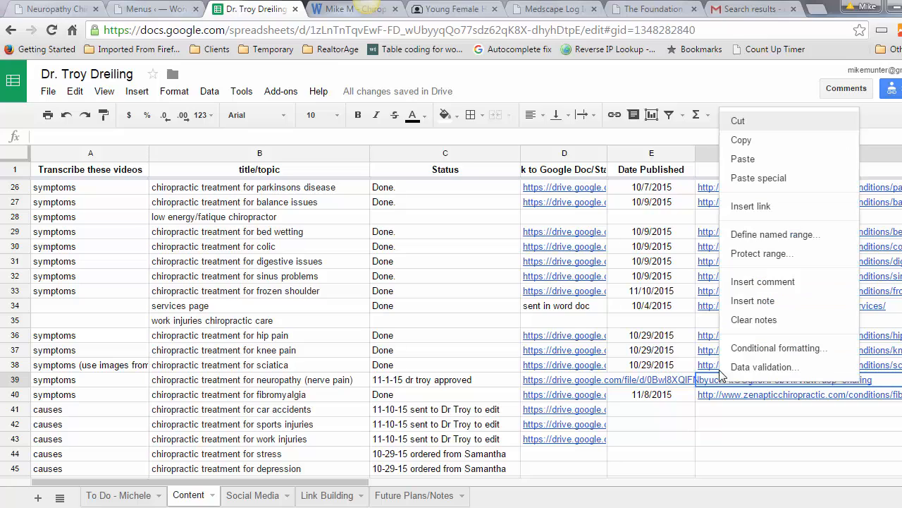
pyautogui.click(742, 160)
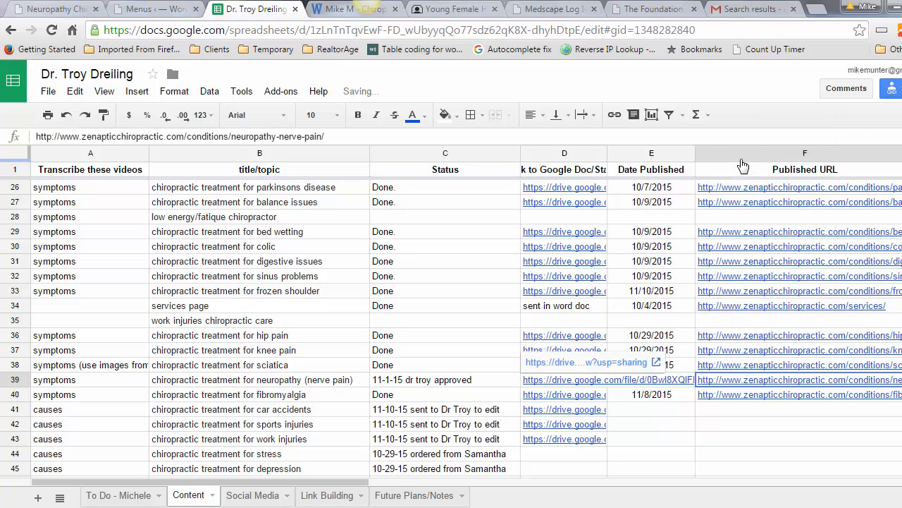
# Step: Mark C39 as Done, enter 11/10/2015 in E39, and dismiss the Windows colour scheme prompt
pyautogui.click(446, 384)
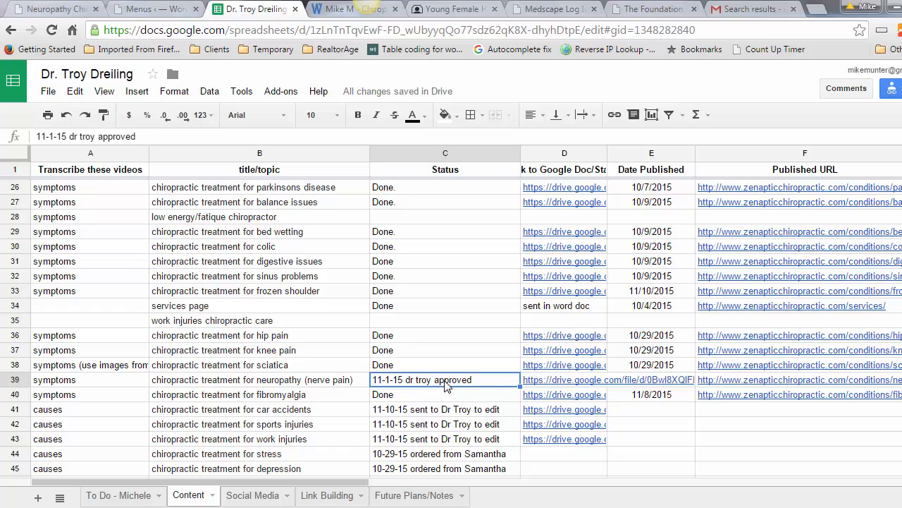
pyautogui.write('Done')
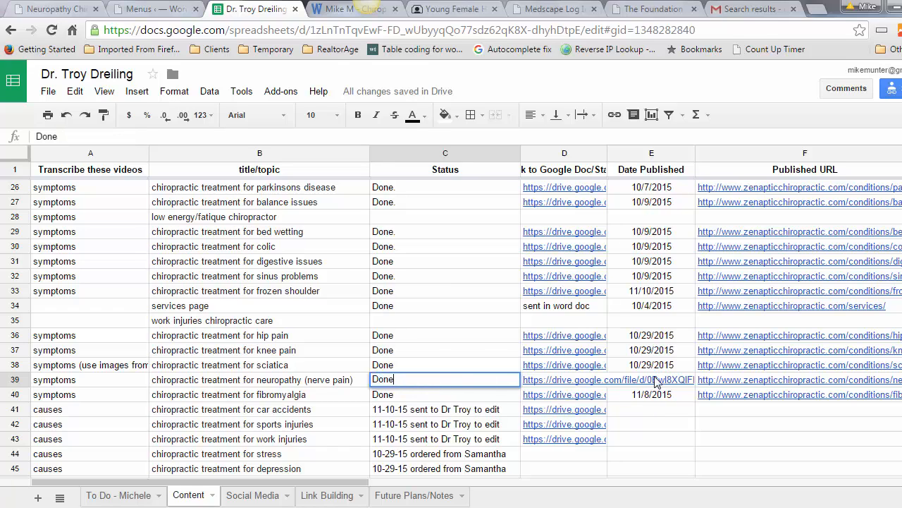
pyautogui.click(657, 381)
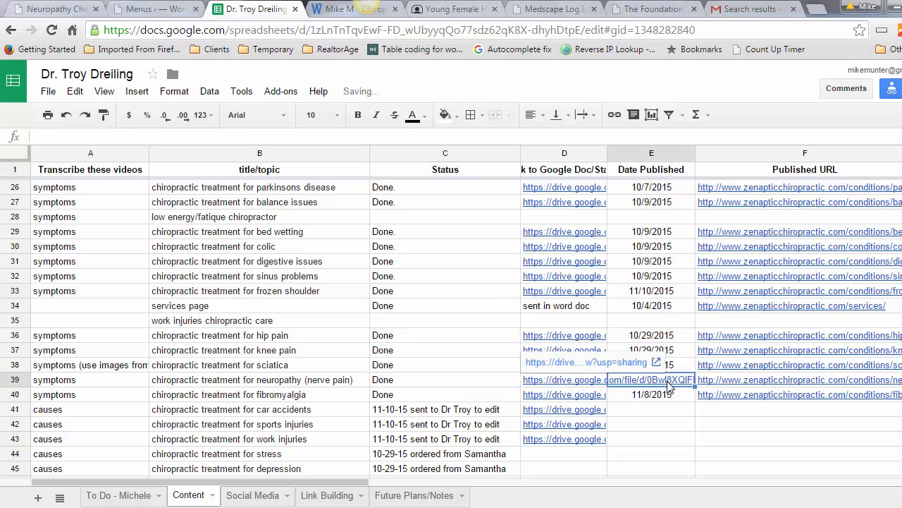
pyautogui.write('11/10/2015')
pyautogui.press('Down')
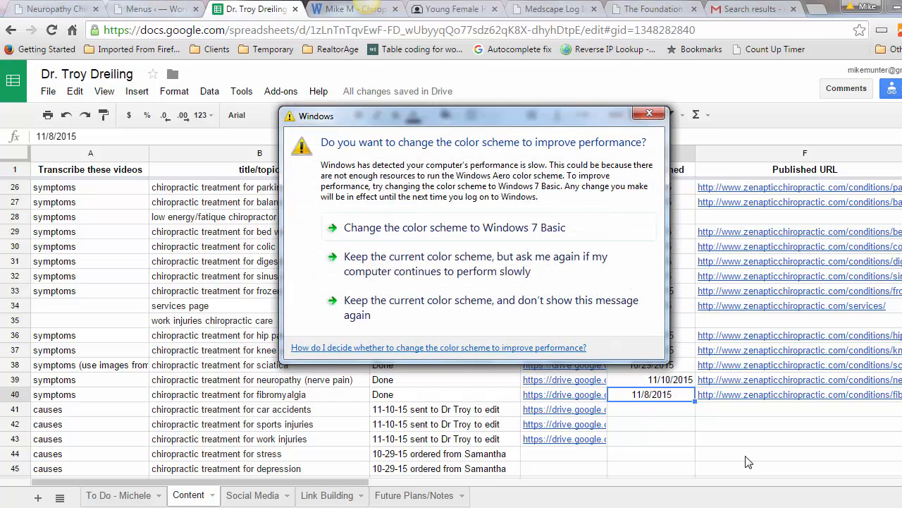
pyautogui.click(653, 114)
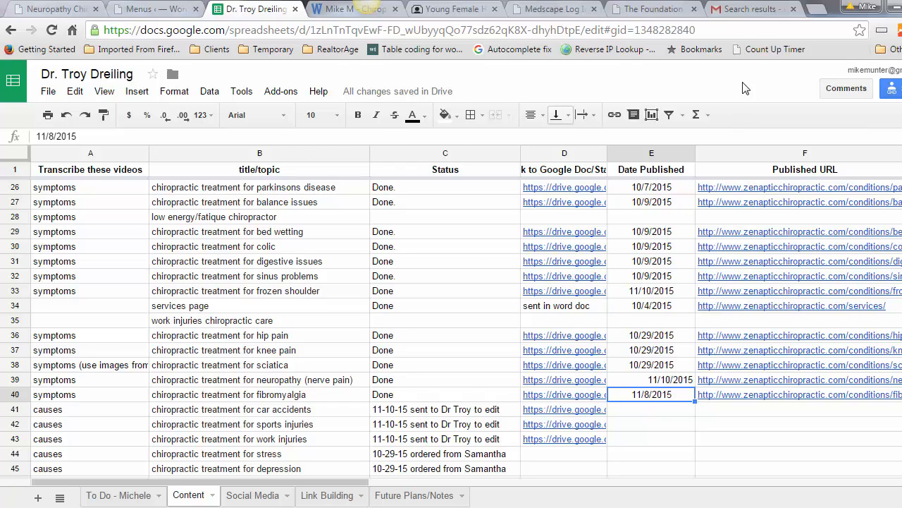
# Step: Send the client a Gmail message titled 'Published' containing the Neuropathy page URL, then return to the spreadsheet
pyautogui.click(756, 10)
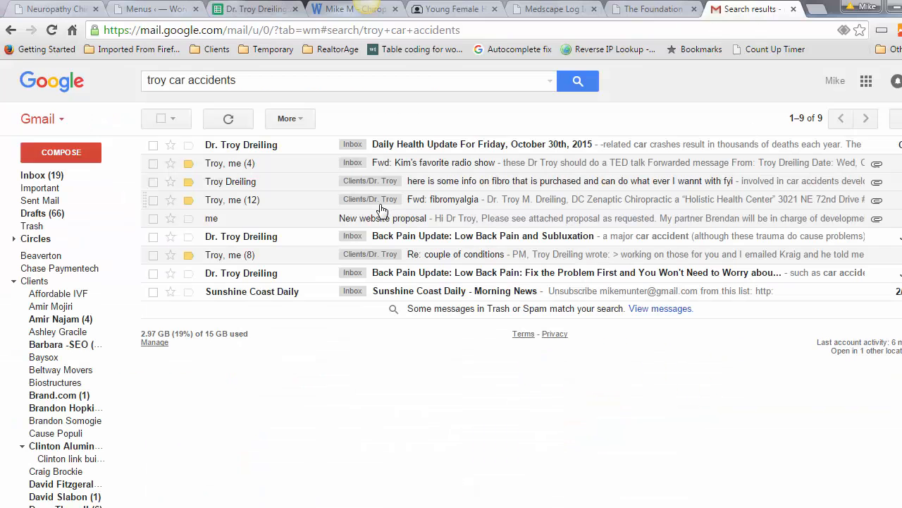
pyautogui.click(58, 154)
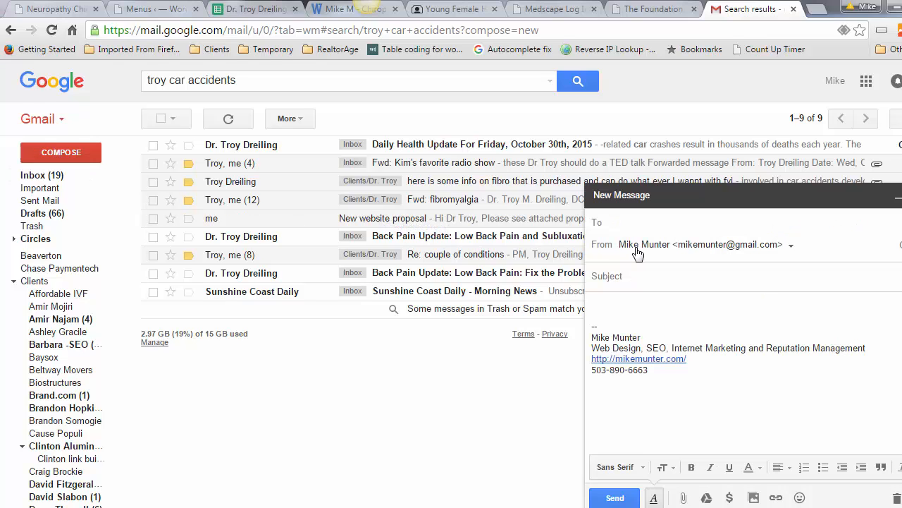
pyautogui.write('troy')
pyautogui.click(704, 243)
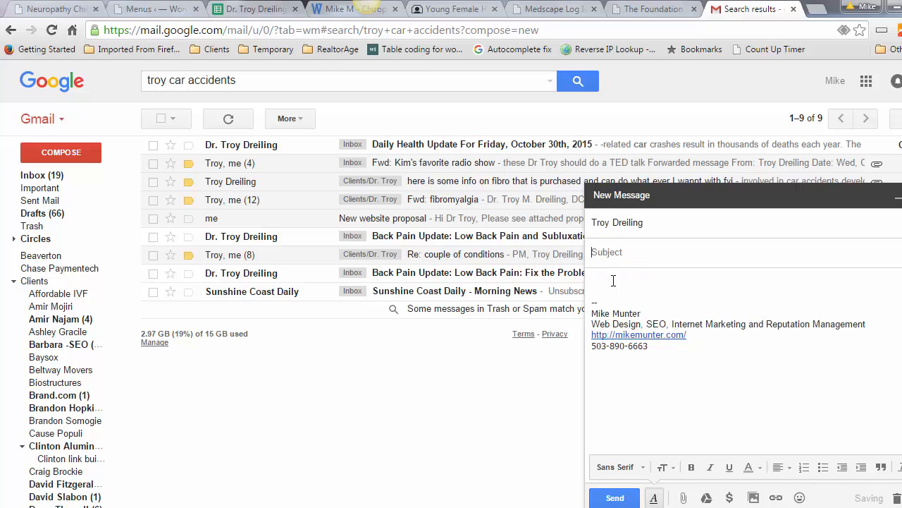
pyautogui.write('Published')
pyautogui.rightClick(609, 280)
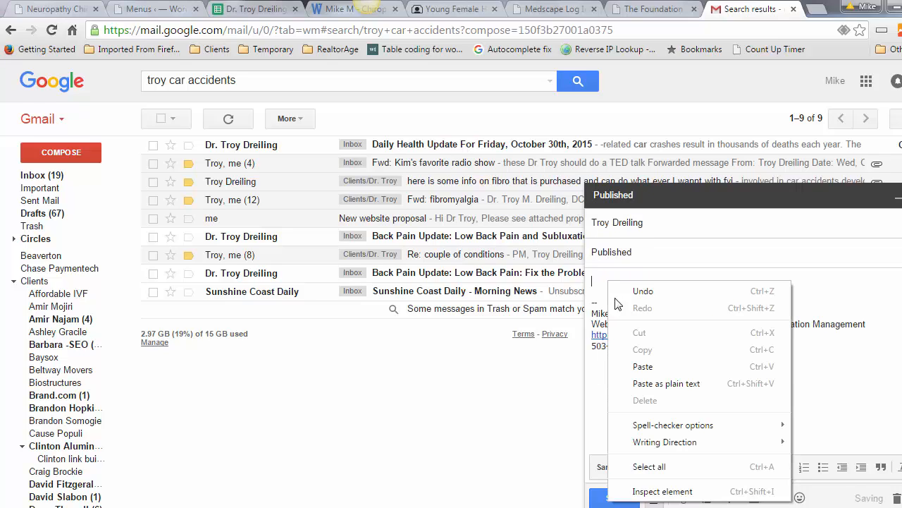
pyautogui.click(643, 367)
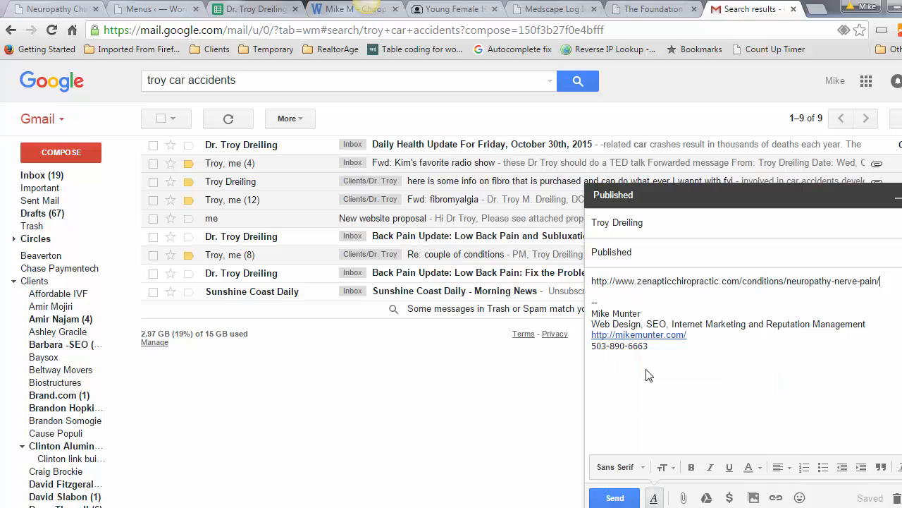
pyautogui.click(614, 498)
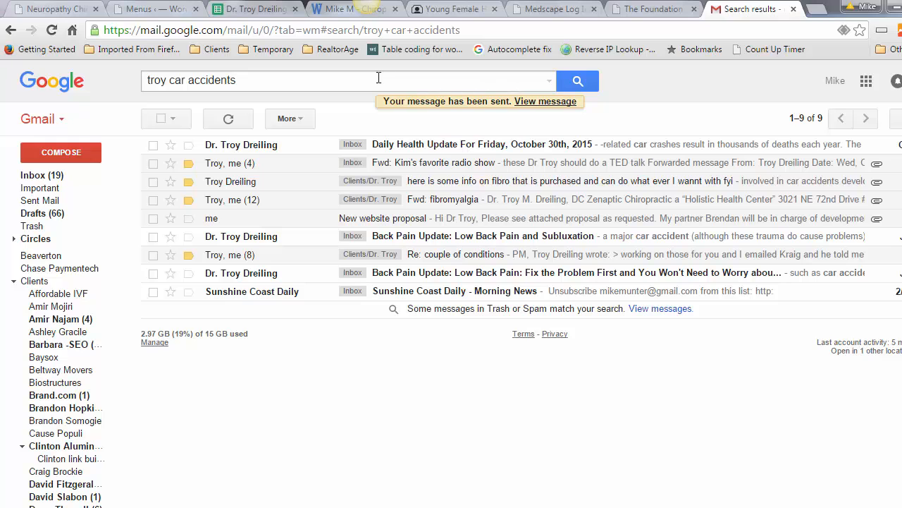
pyautogui.click(254, 10)
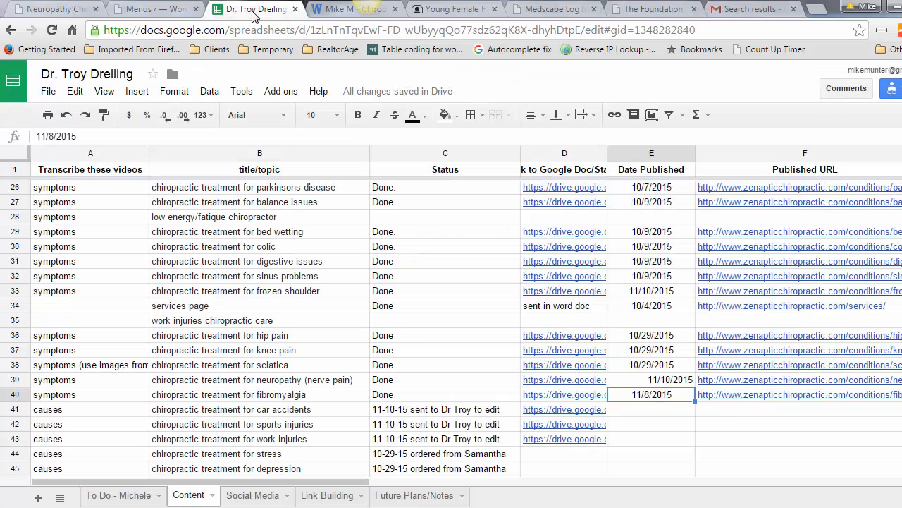